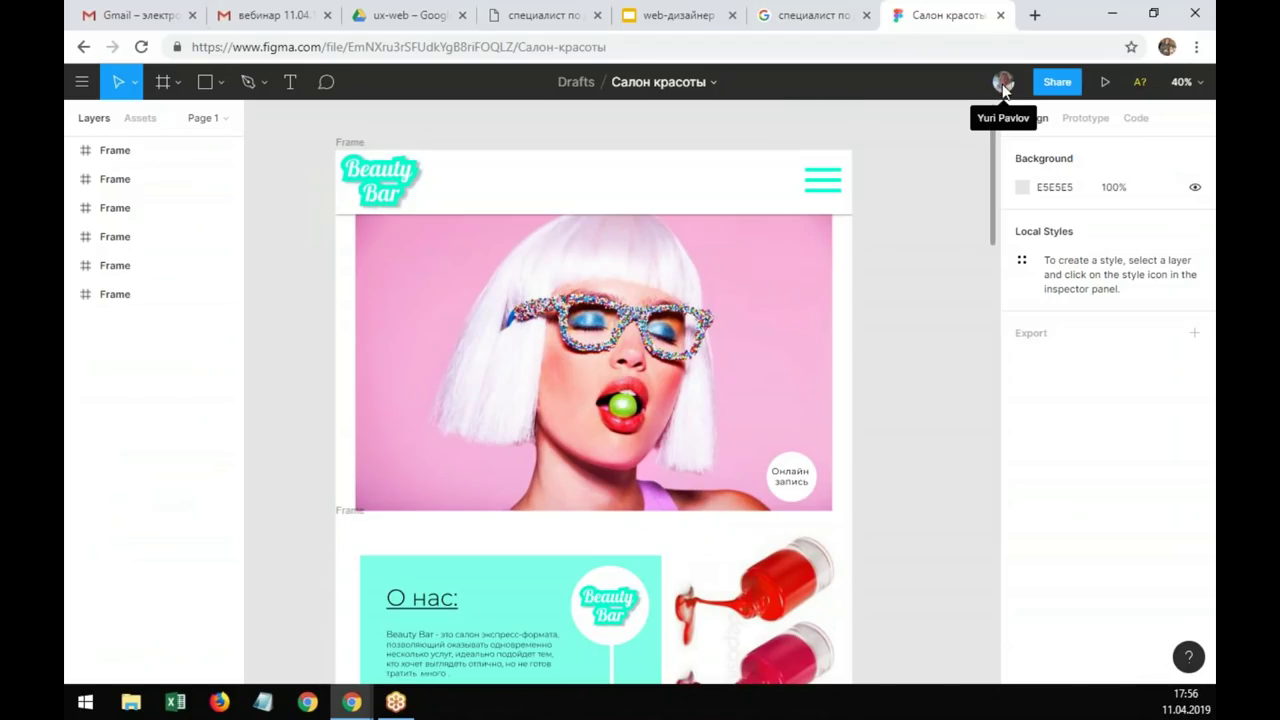
Step: Return to the Figma drafts list and log out of the account
{"action": "left_click", "coordinate": [83, 84]}
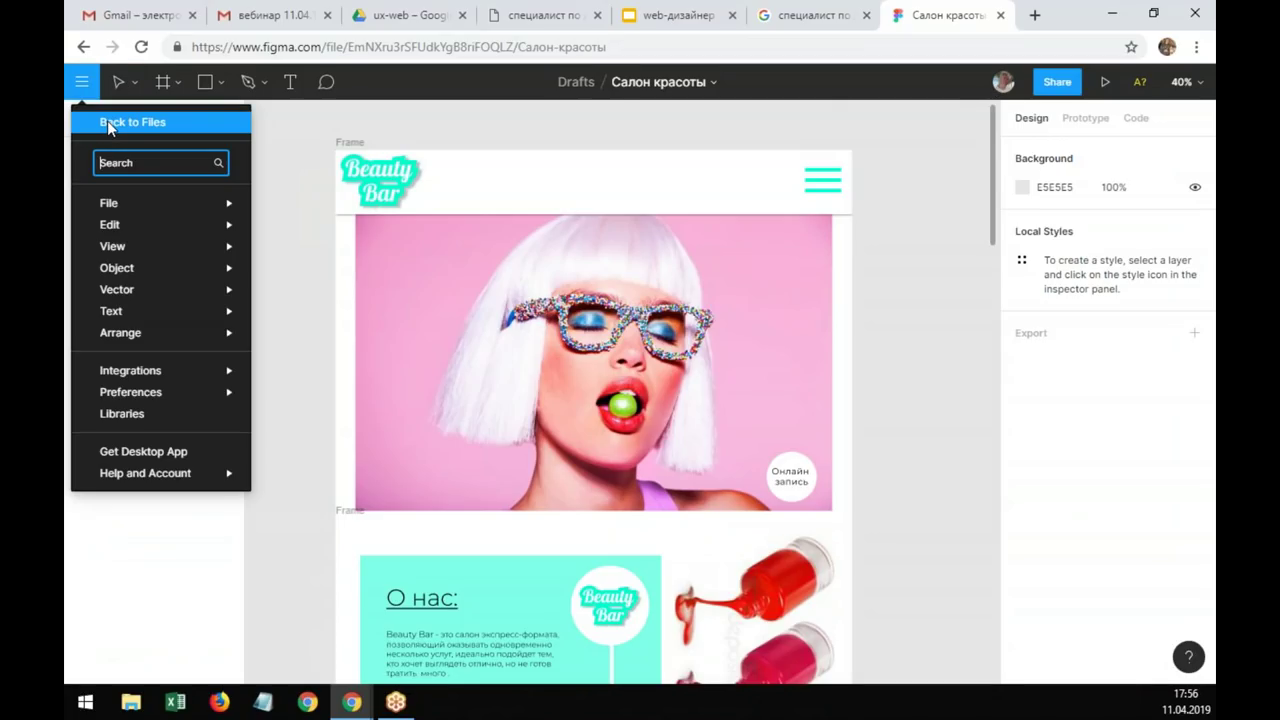
{"action": "left_click", "coordinate": [107, 120]}
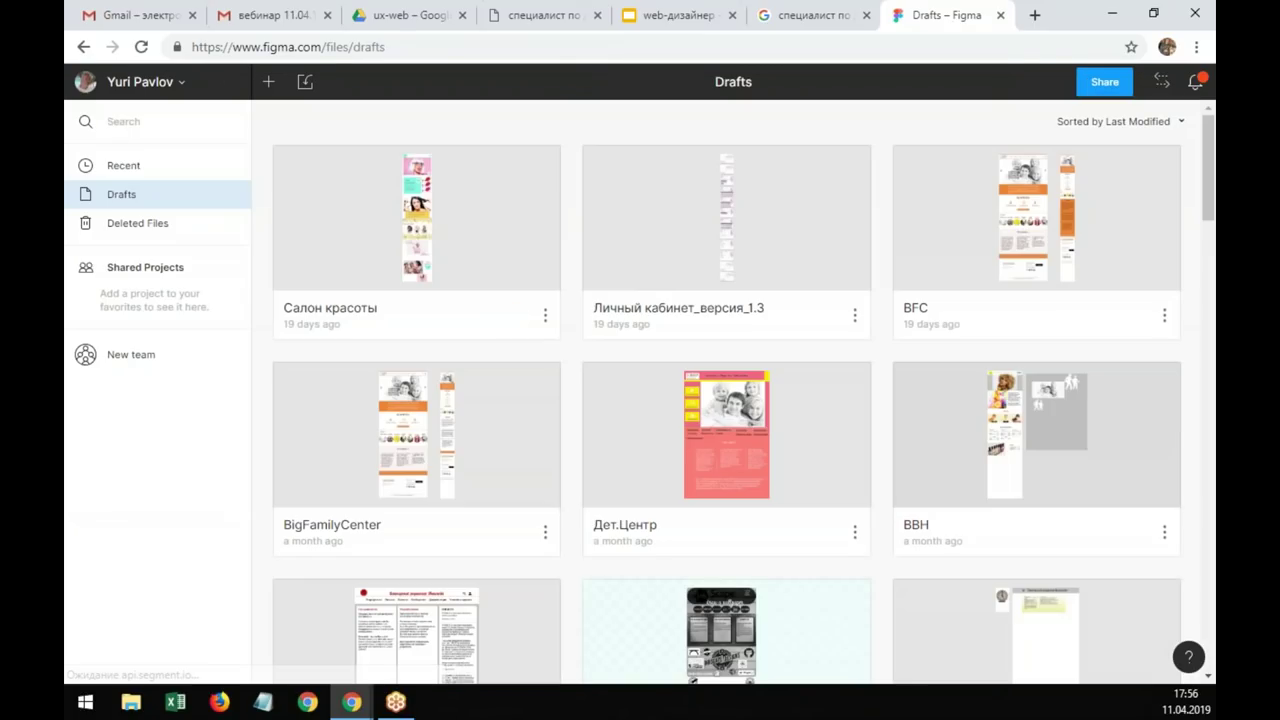
{"action": "left_click", "coordinate": [185, 88]}
{"action": "left_click", "coordinate": [105, 166]}
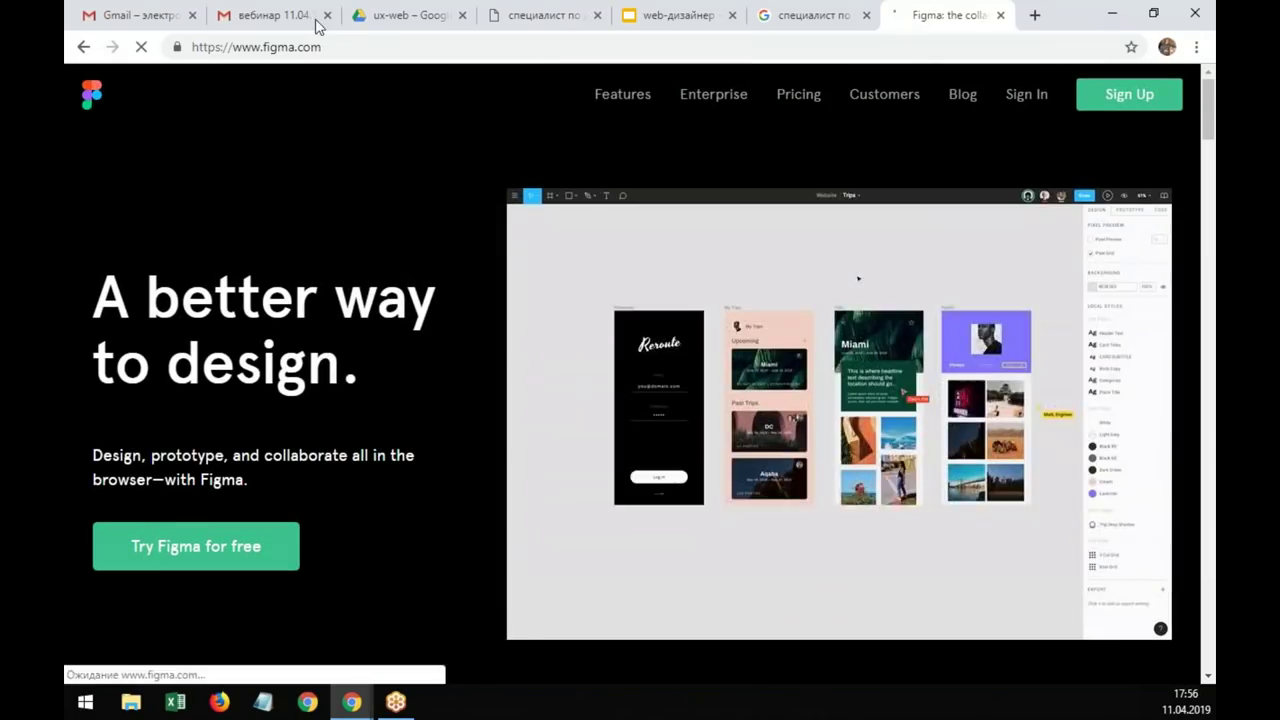
Step: Open the marvelapp.com website in the current browser tab
{"action": "left_click", "coordinate": [307, 50]}
{"action": "type", "text": "ma"}
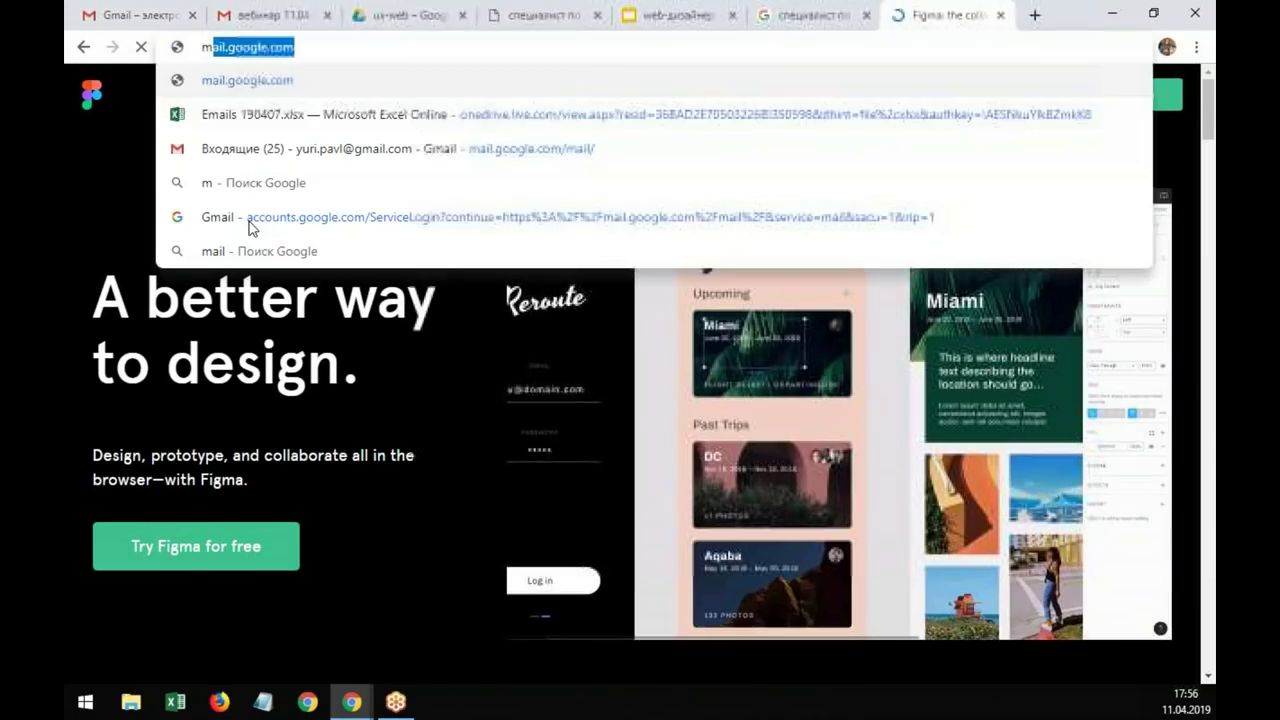
{"action": "type", "text": "rvel"}
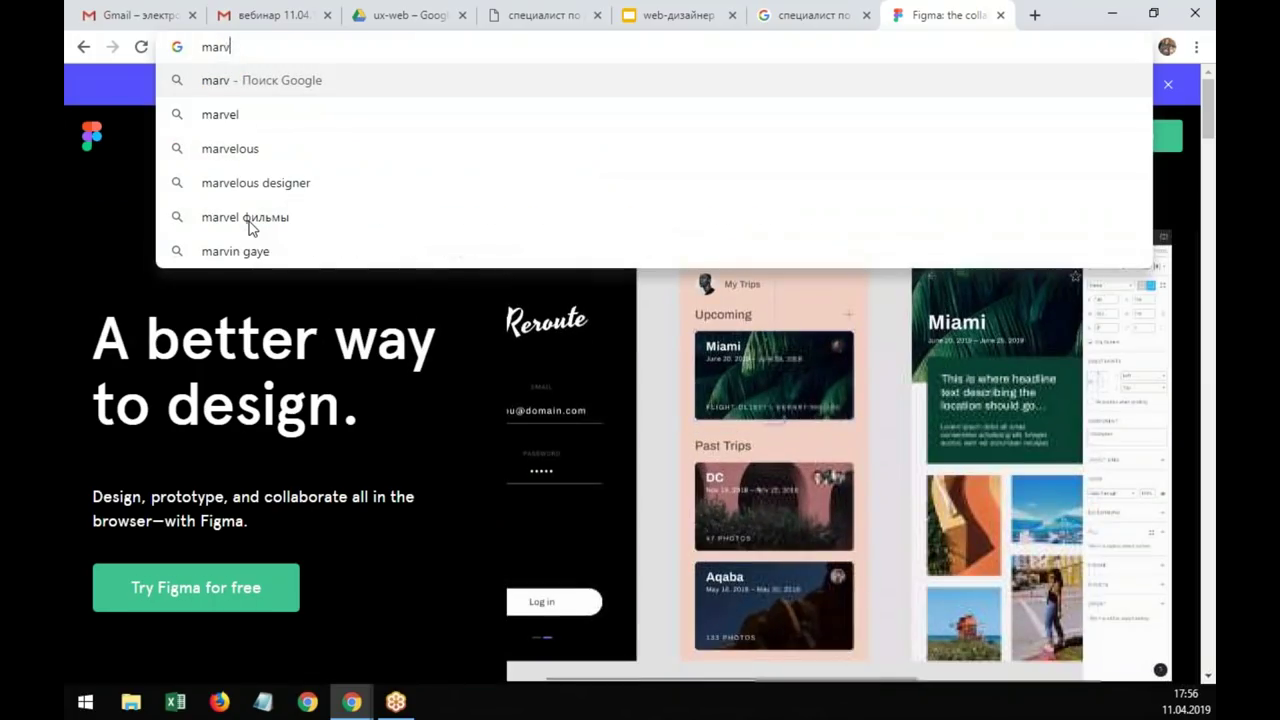
{"action": "type", "text": "app.com"}
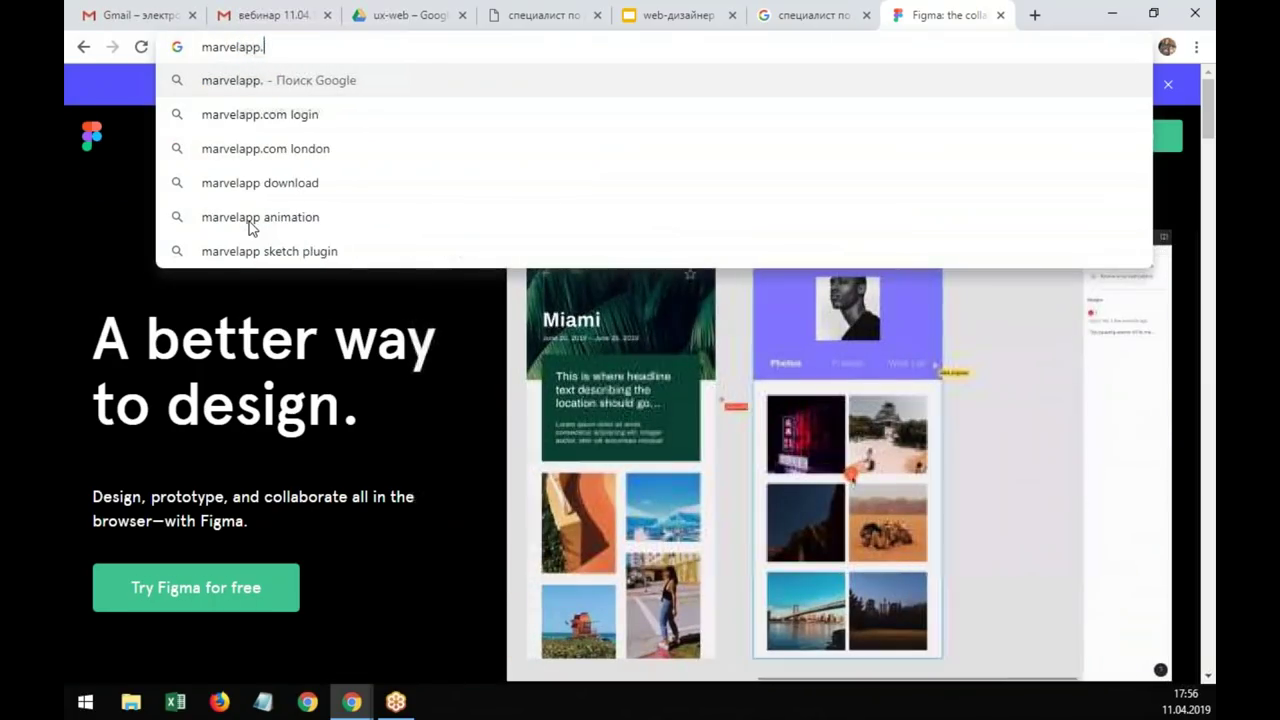
{"action": "key", "text": "Return"}
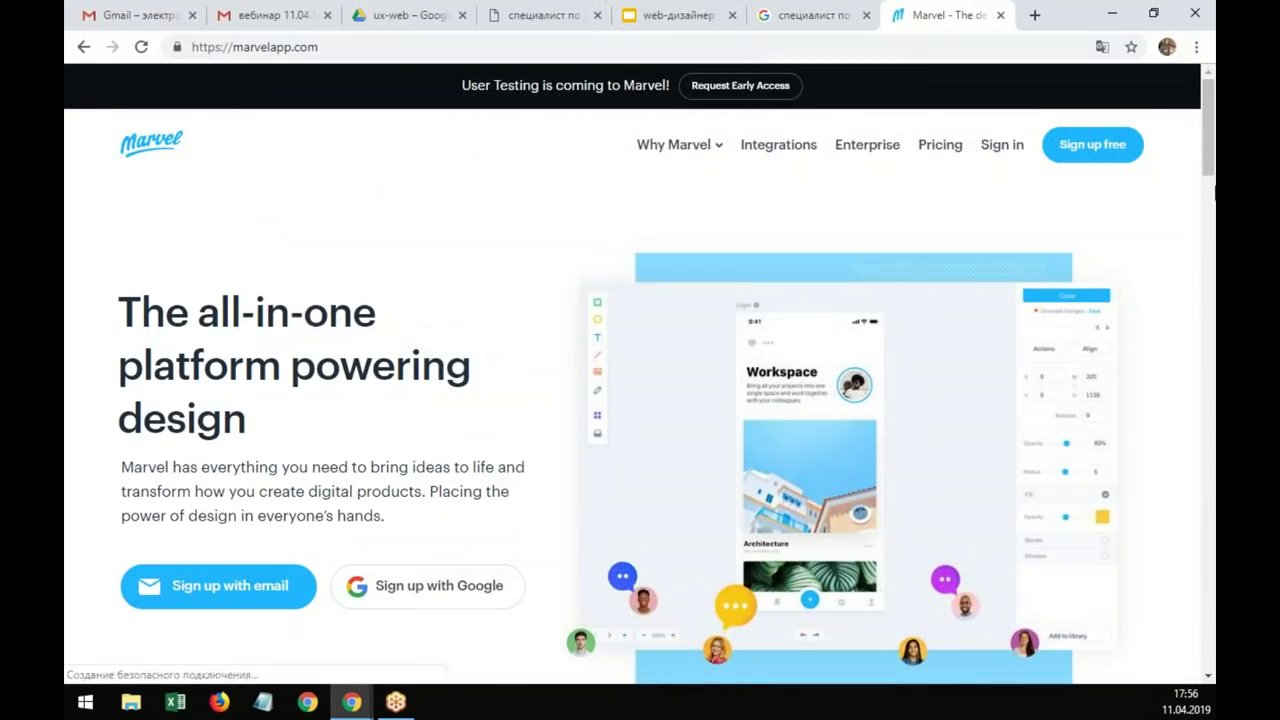
Step: Sign in to Marvel with the account e-mail and password, and decline saving the password in the browser
{"action": "left_click", "coordinate": [1004, 152]}
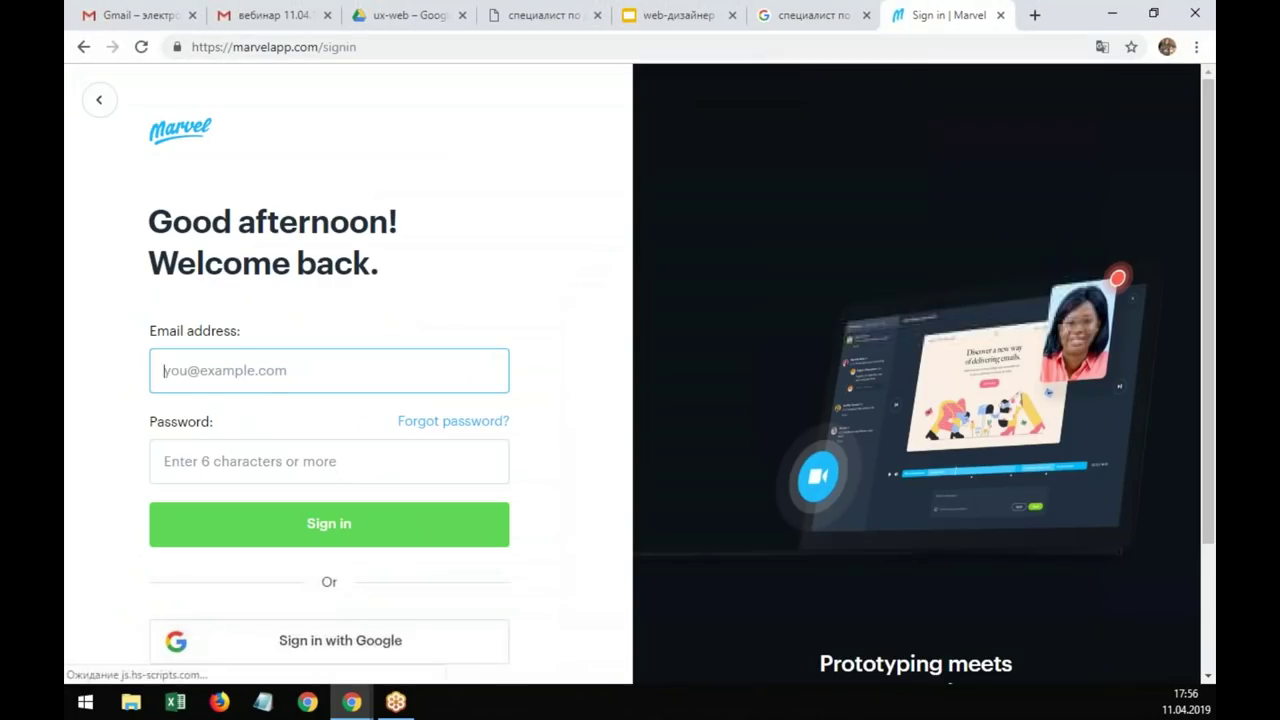
{"action": "left_click", "coordinate": [272, 376]}
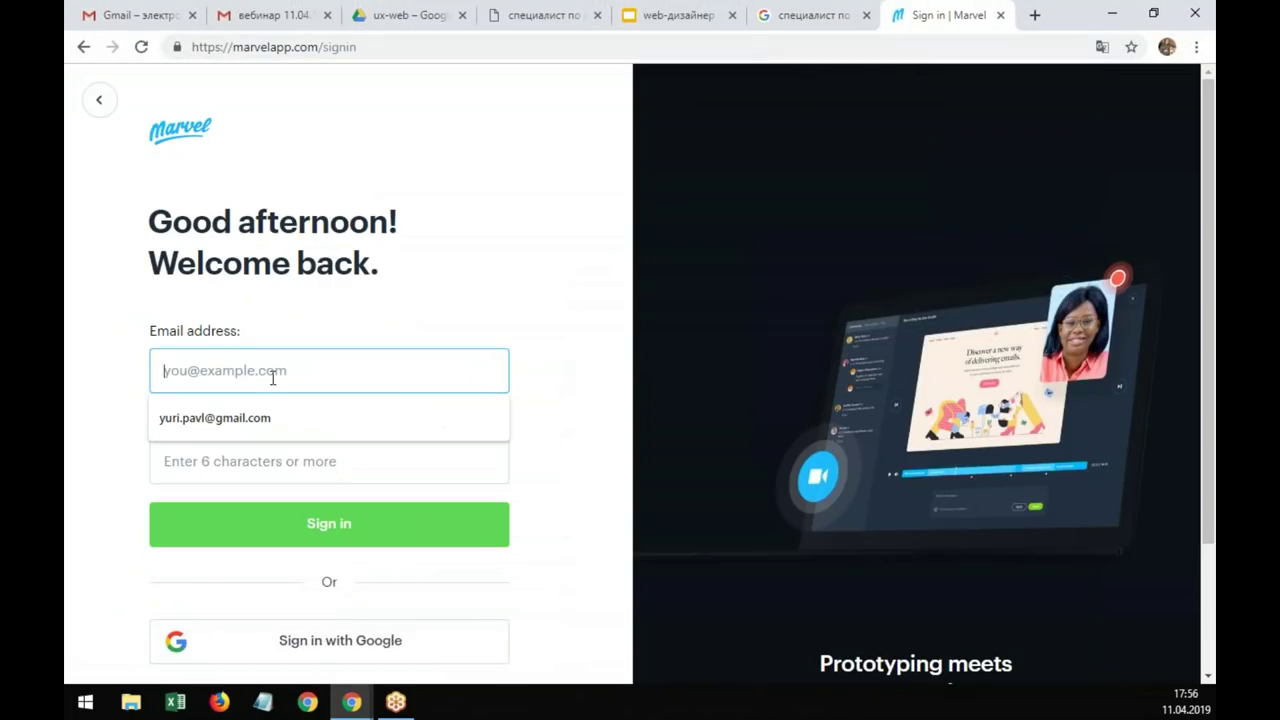
{"action": "left_click", "coordinate": [222, 420]}
{"action": "left_click", "coordinate": [209, 466]}
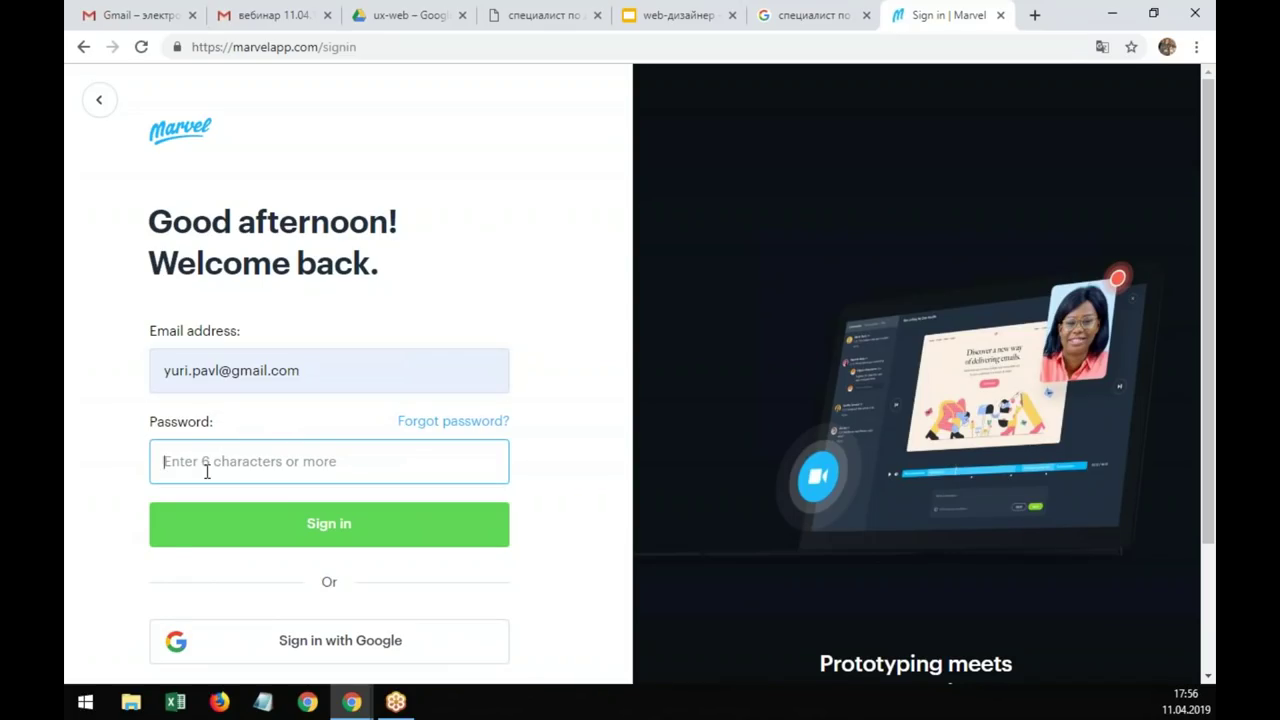
{"action": "type", "text": "•"}
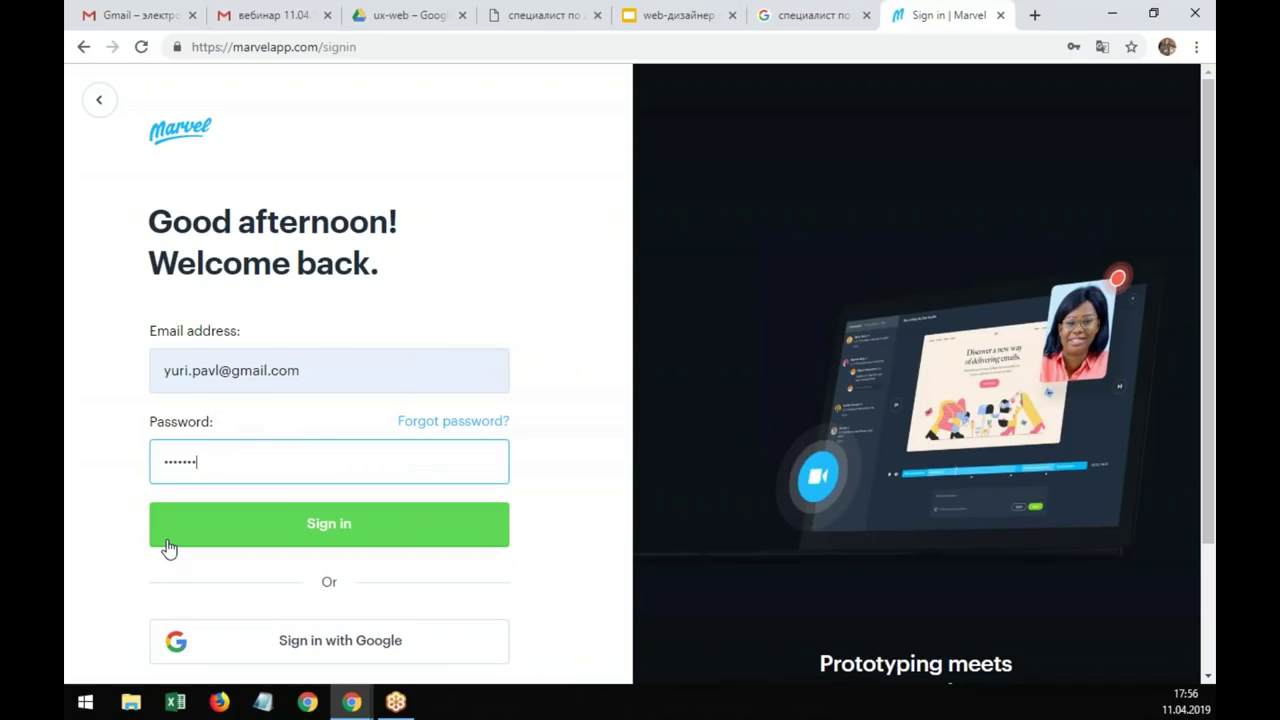
{"action": "left_click", "coordinate": [390, 527]}
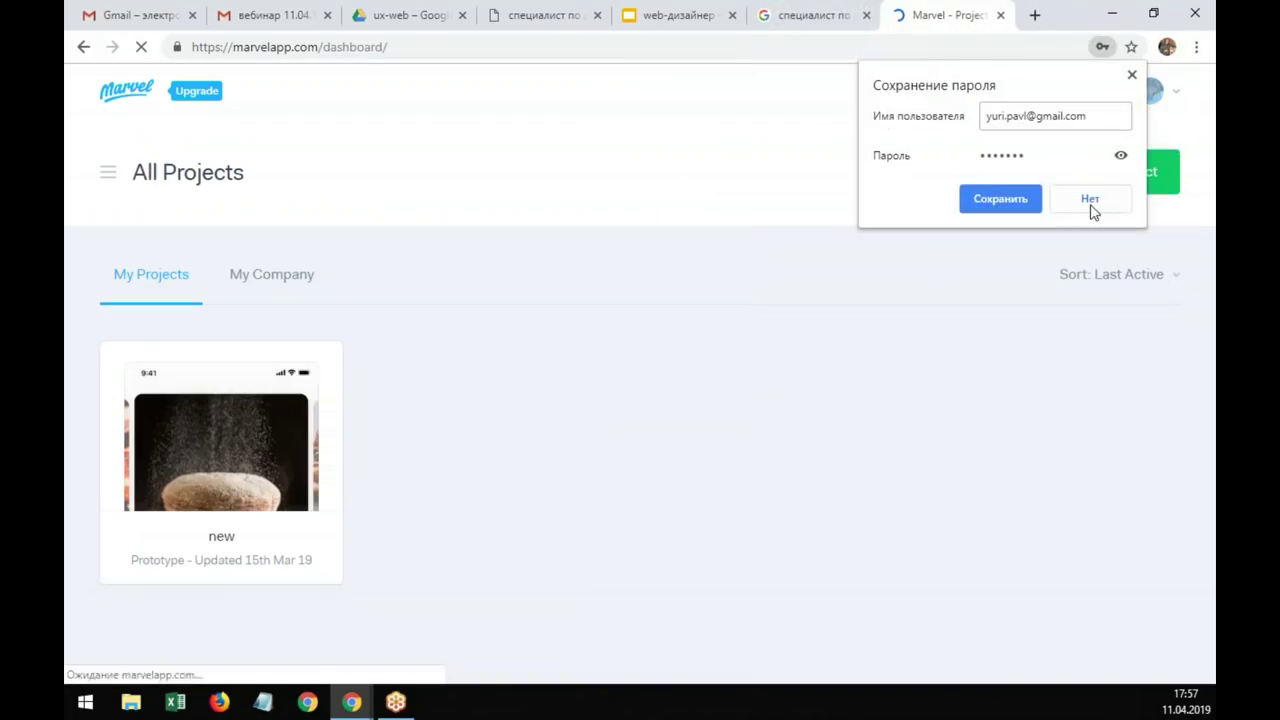
{"action": "left_click", "coordinate": [1090, 208]}
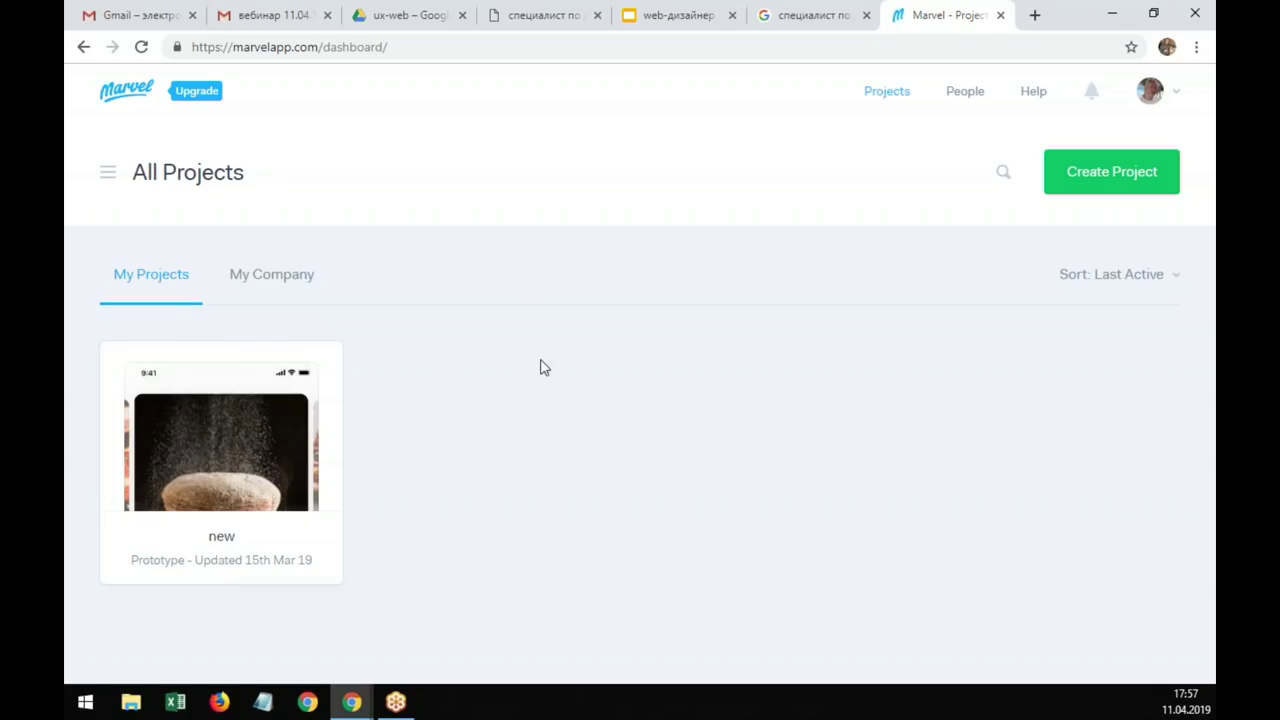
Step: Create a new Website/TV project named Test
{"action": "left_click", "coordinate": [1111, 175]}
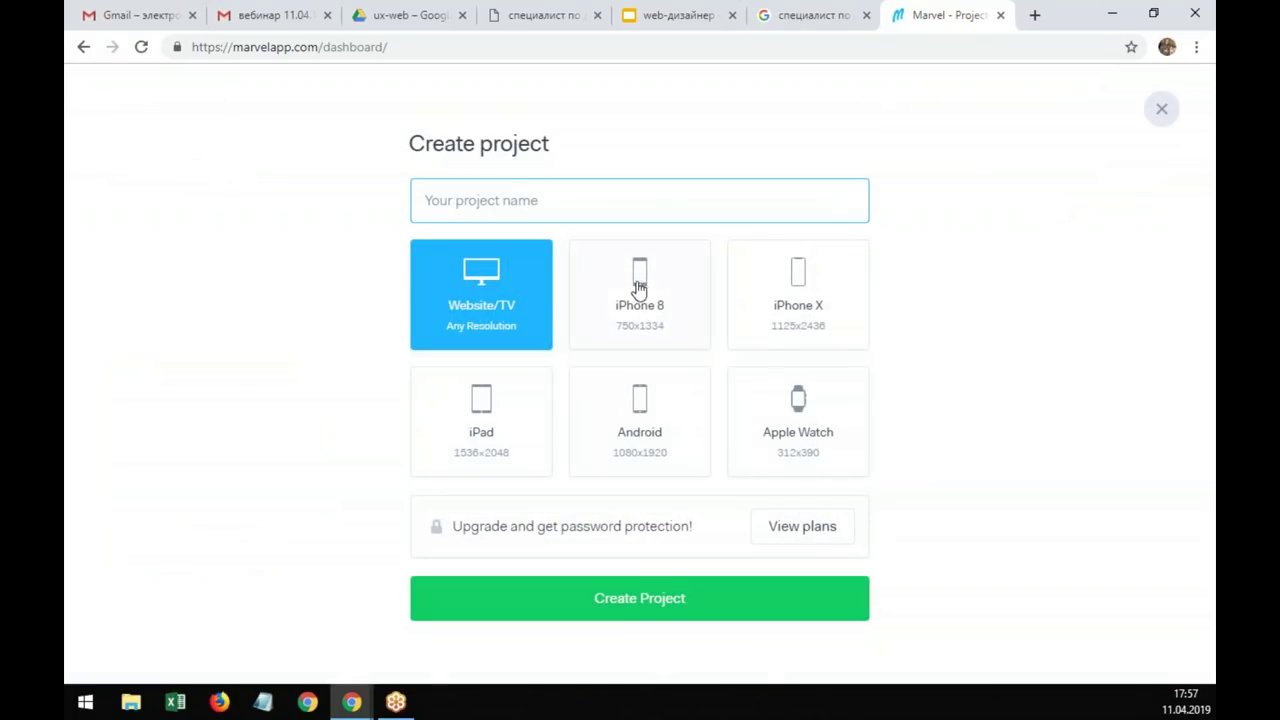
{"action": "left_click", "coordinate": [476, 288]}
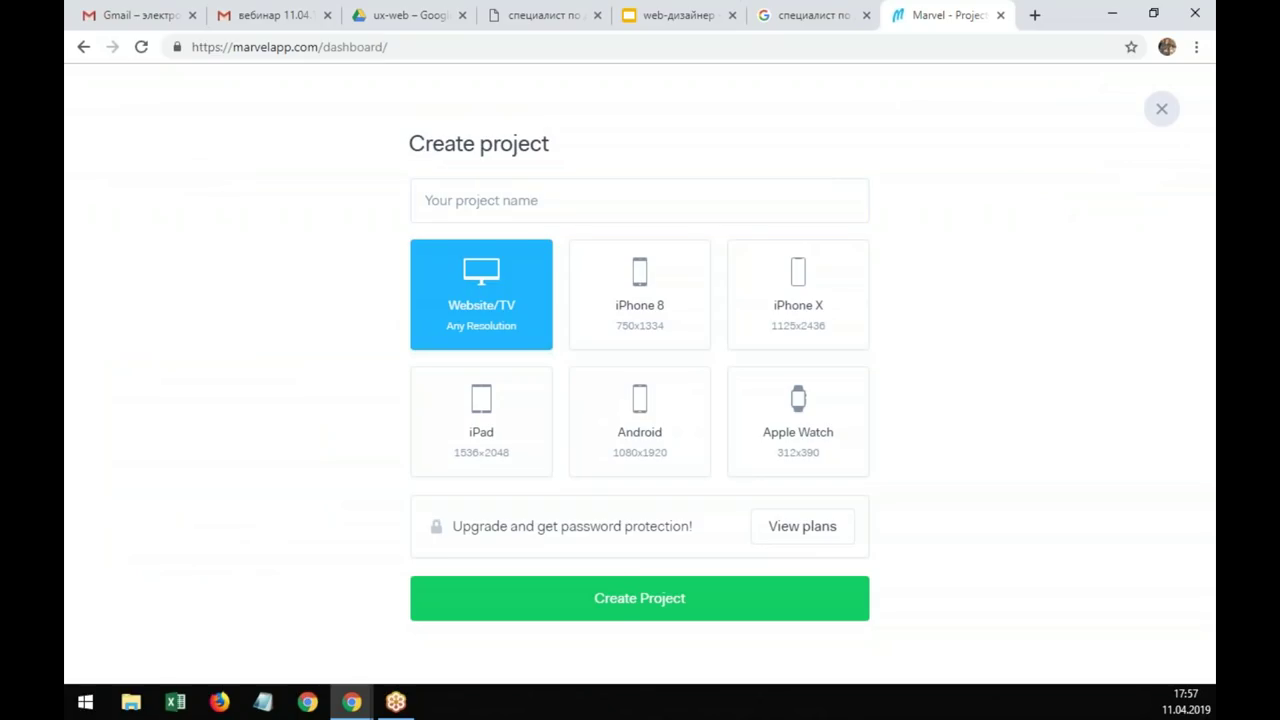
{"action": "left_click", "coordinate": [619, 598]}
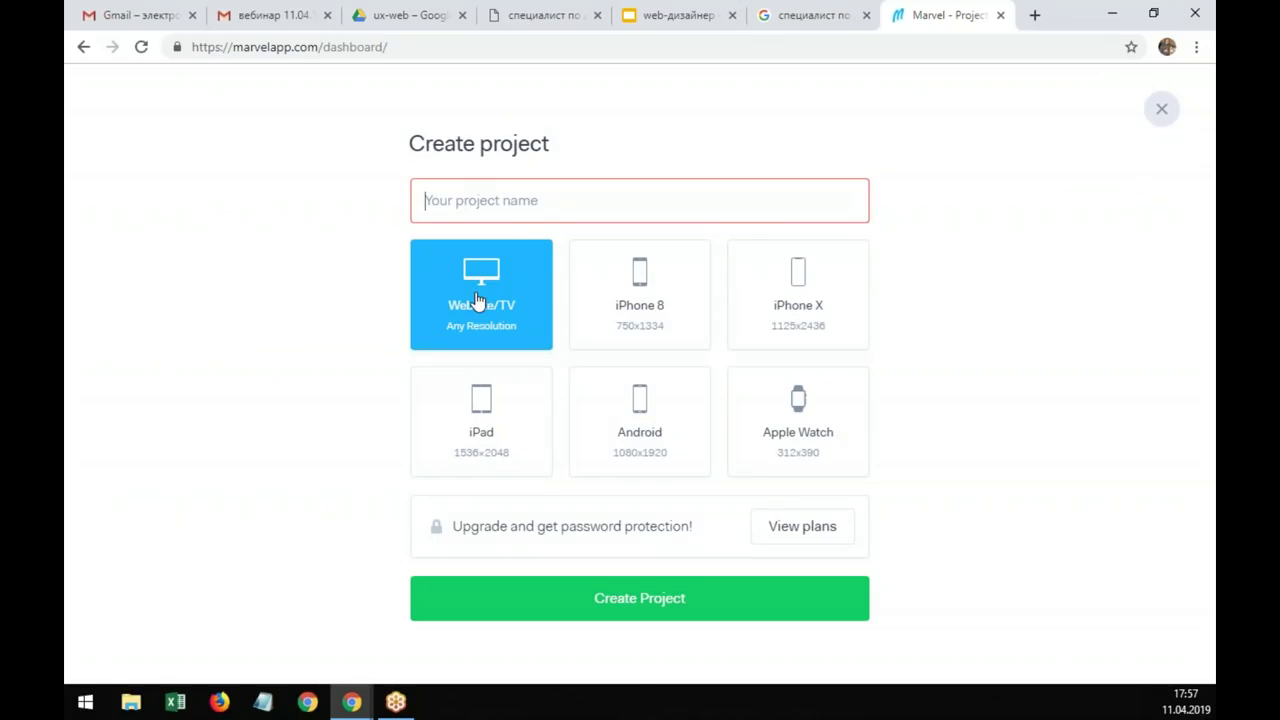
{"action": "type", "text": "Test"}
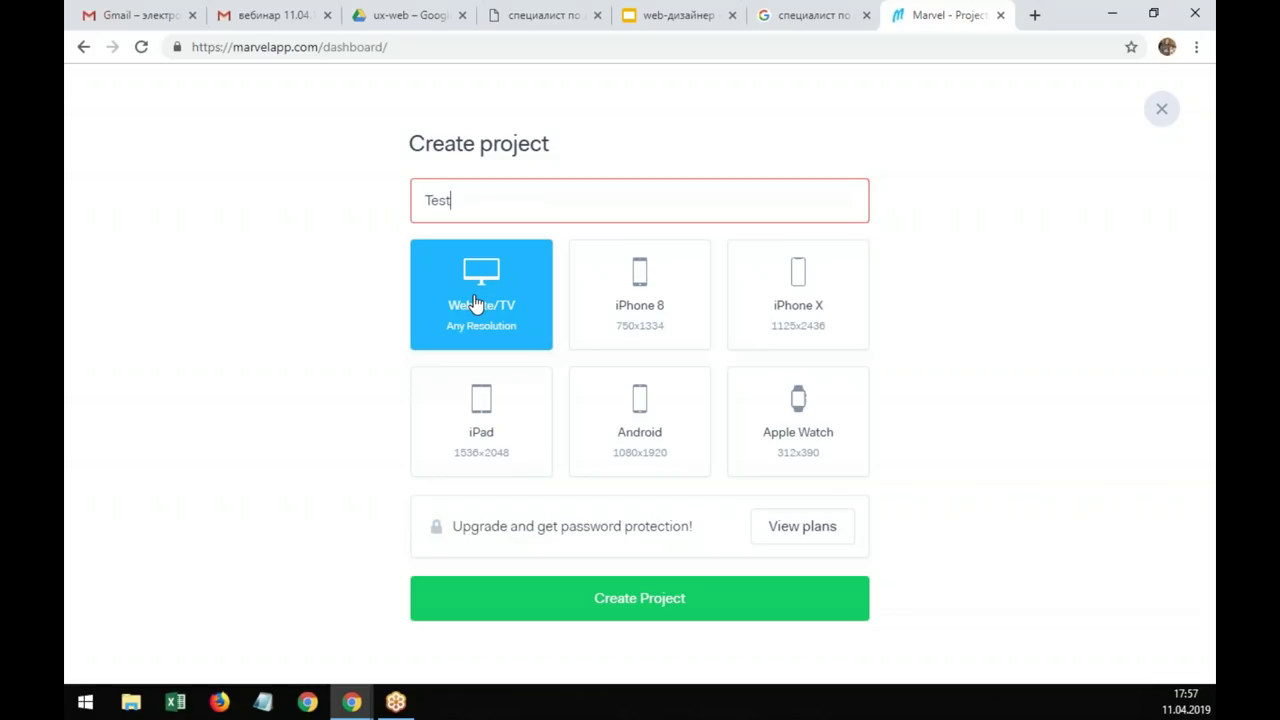
{"action": "left_click", "coordinate": [688, 609]}
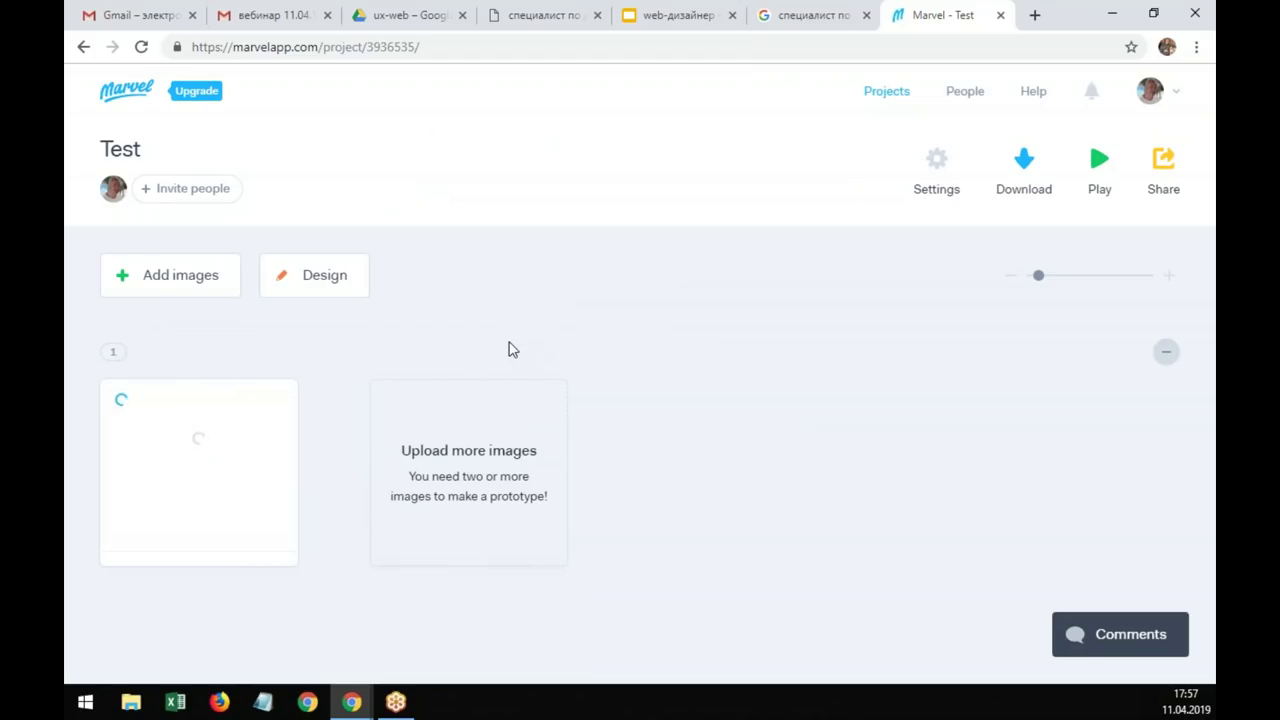
Step: Open the design editor with a blank canvas in the Test project
{"action": "left_click", "coordinate": [171, 285]}
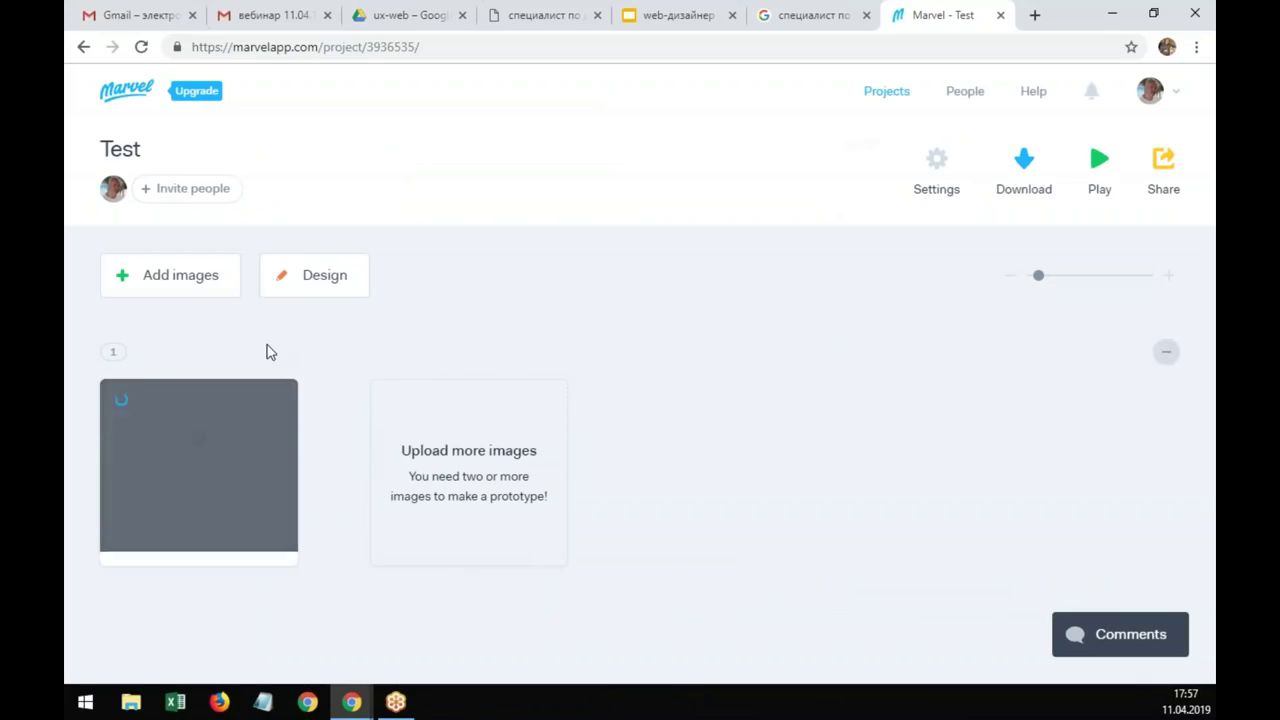
{"action": "mouse_move", "coordinate": [229, 443]}
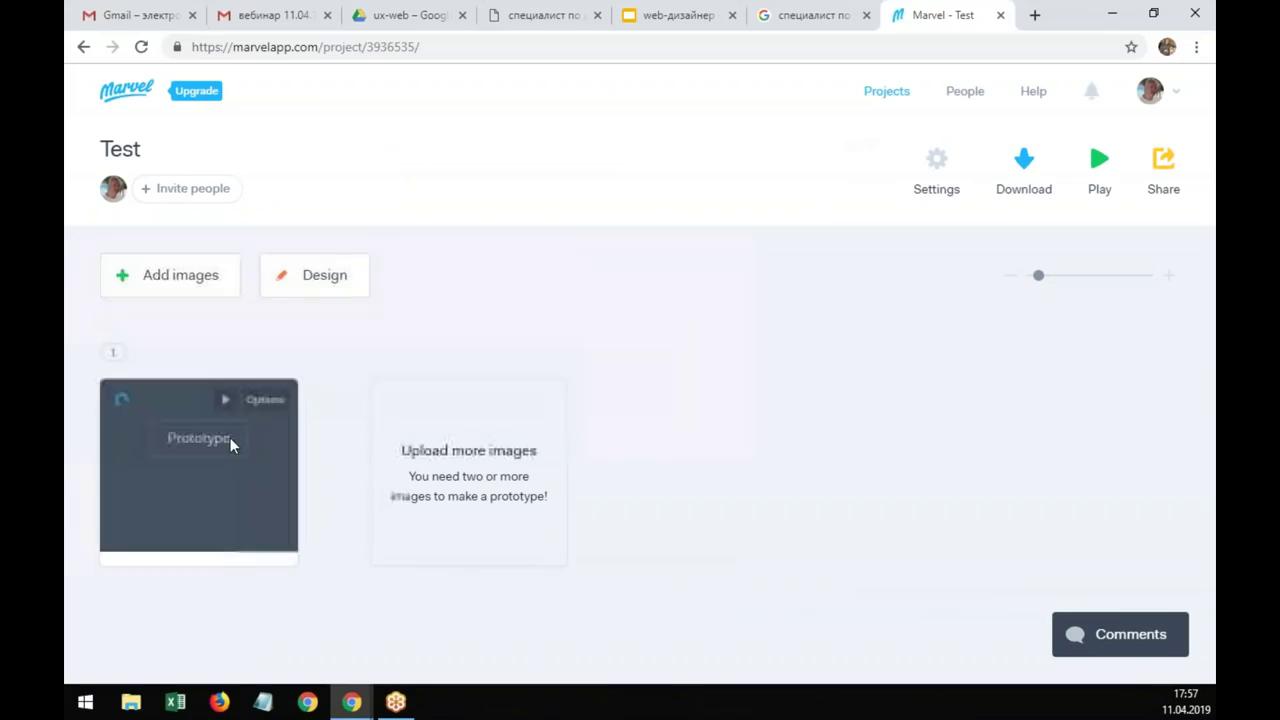
{"action": "left_click", "coordinate": [328, 274]}
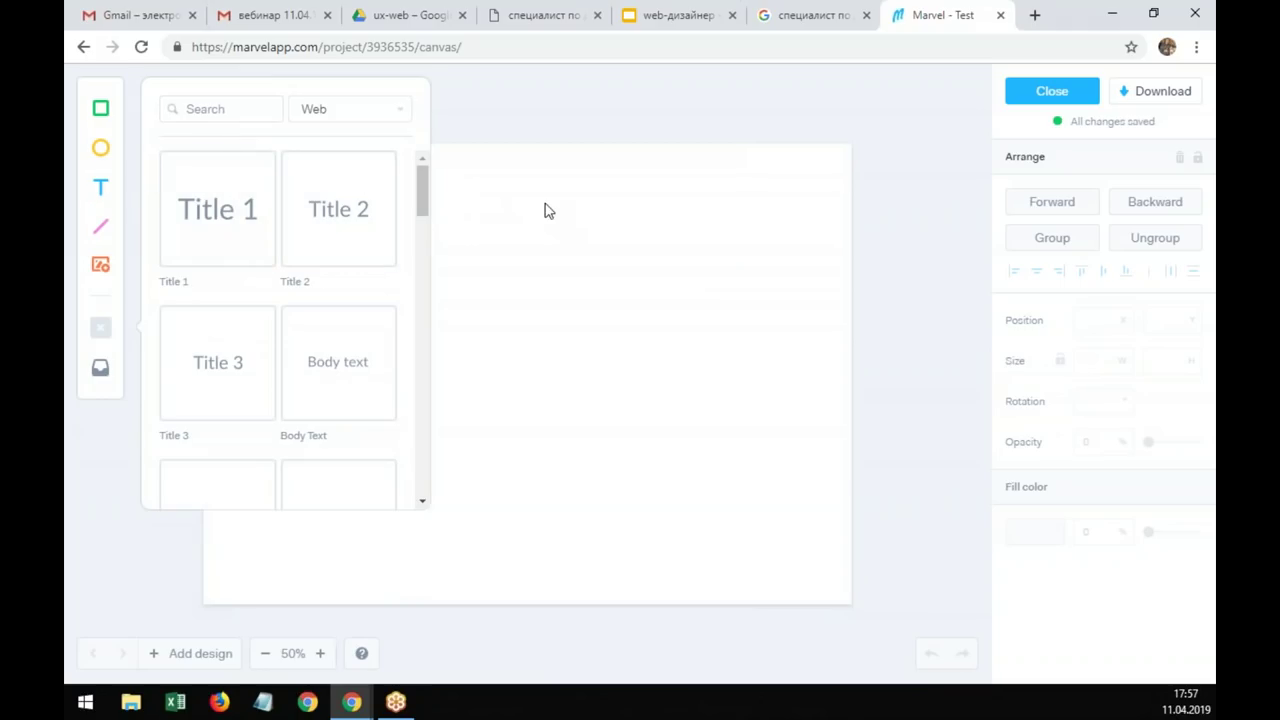
Step: Add the Breadcrumbs component from the Web set and place it near the canvas's upper edge at X 641, Y 54
{"action": "left_click", "coordinate": [339, 114]}
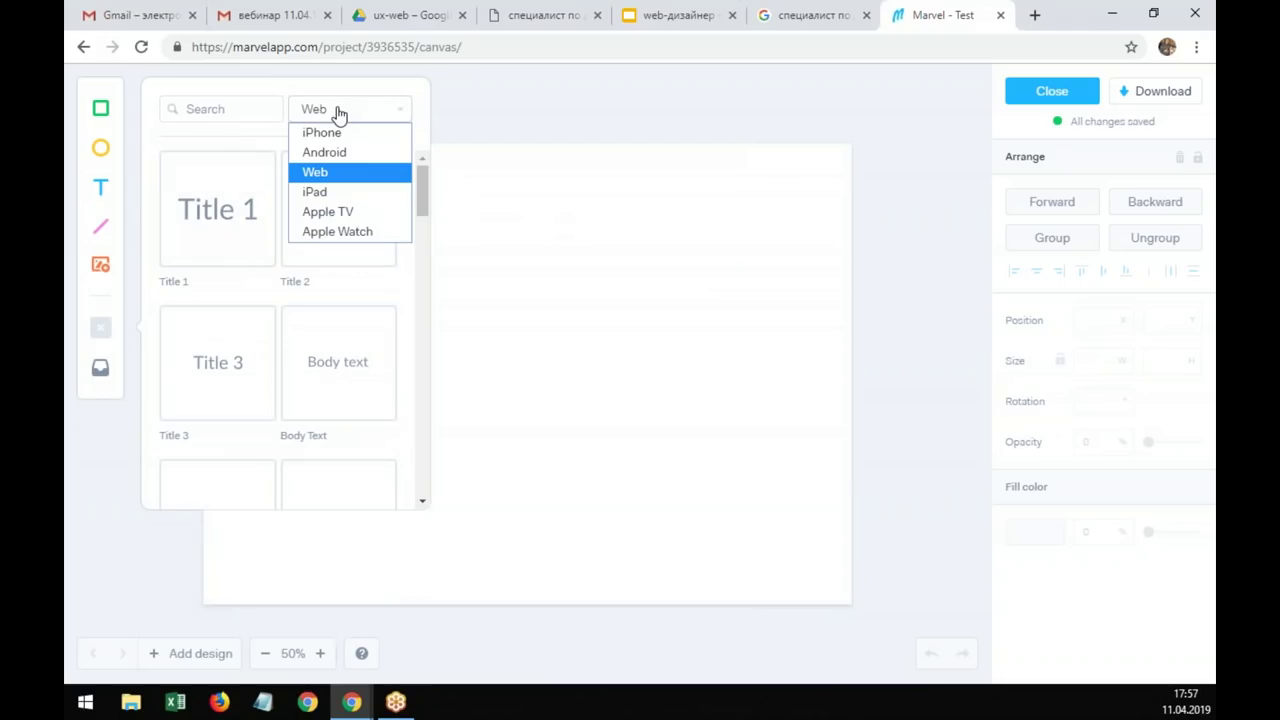
{"action": "left_click", "coordinate": [339, 114]}
{"action": "scroll", "coordinate": [344, 296], "scroll_direction": "down", "scroll_amount": 5}
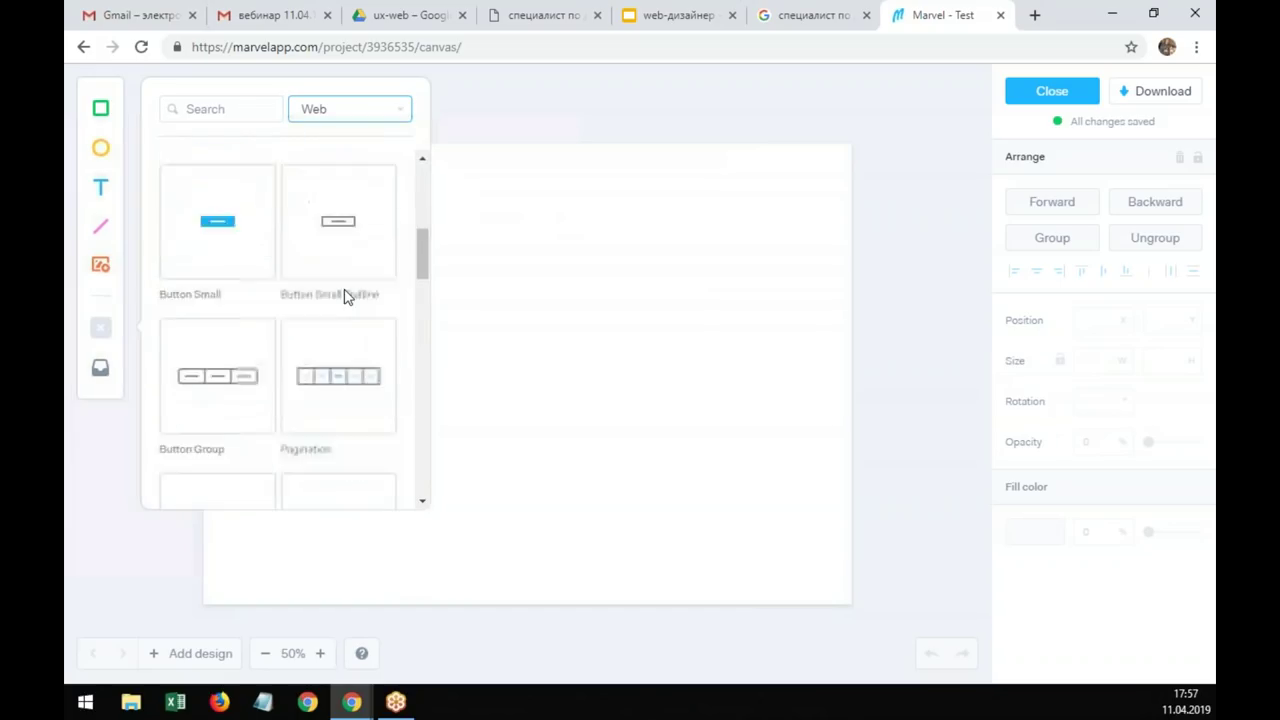
{"action": "scroll", "coordinate": [344, 296], "scroll_direction": "down", "scroll_amount": 3}
{"action": "left_click", "coordinate": [523, 231]}
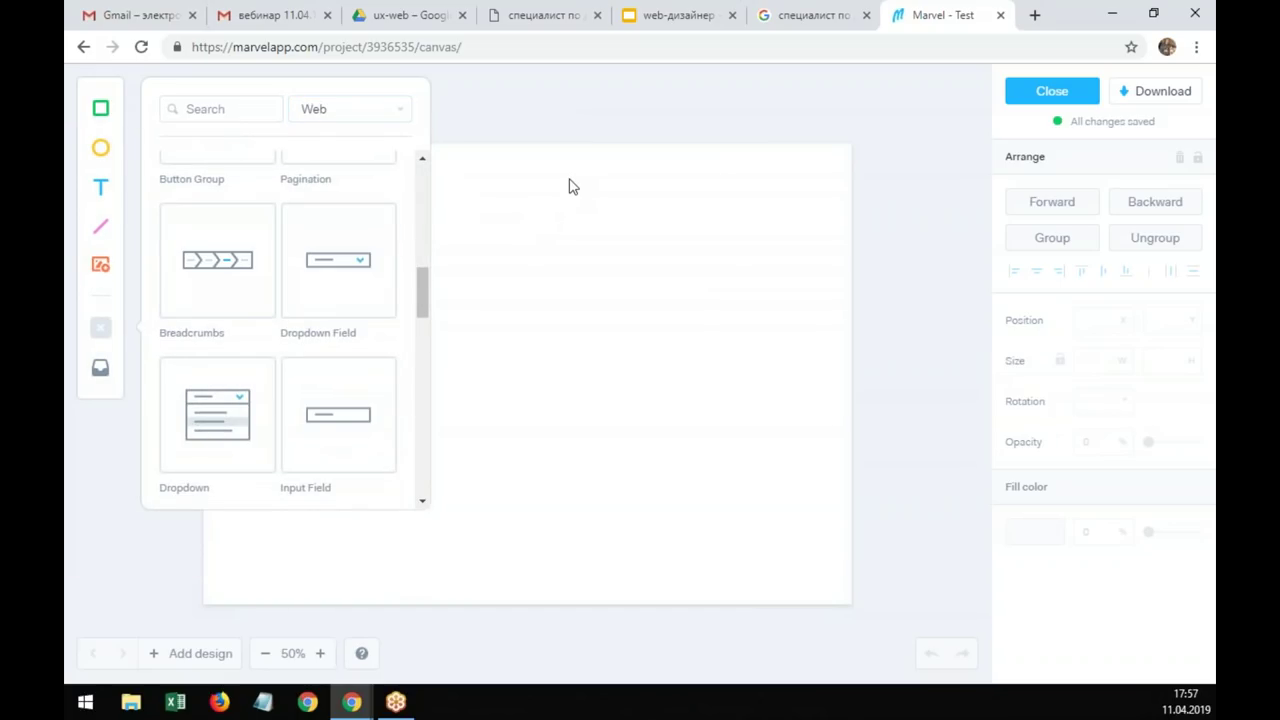
{"action": "left_click", "coordinate": [214, 271]}
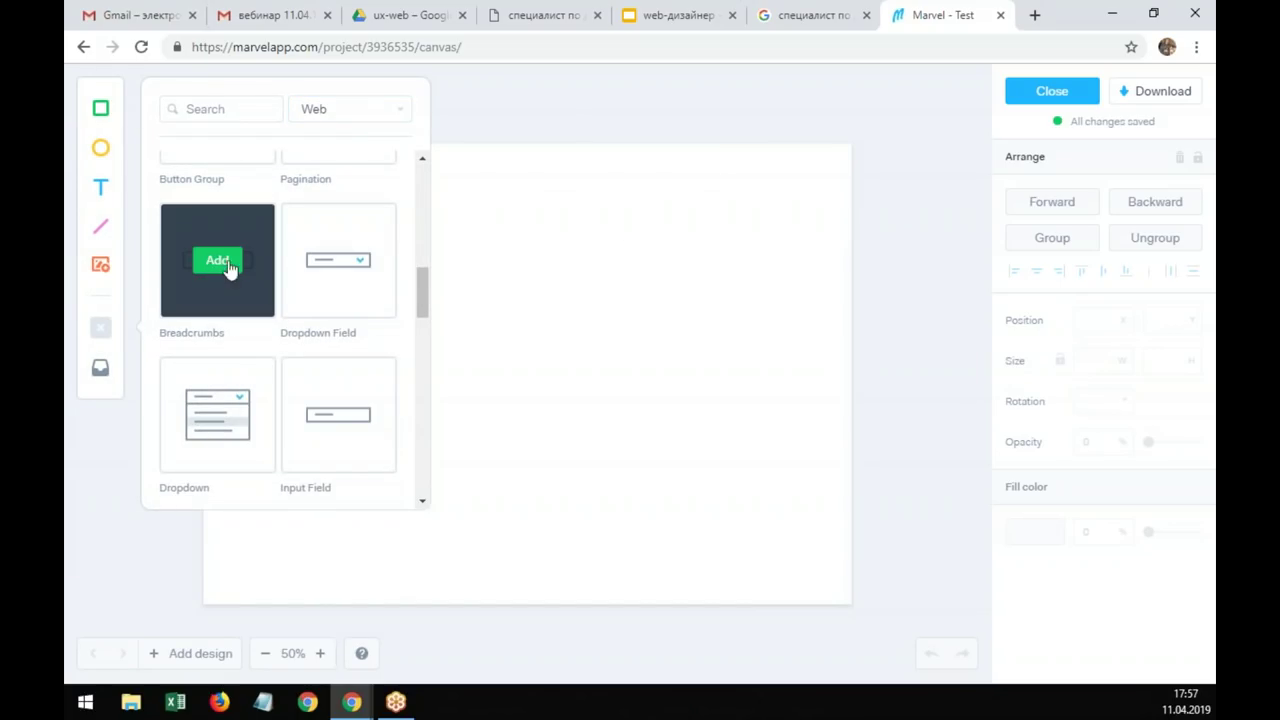
{"action": "left_click_drag", "start_coordinate": [531, 374], "coordinate": [614, 183]}
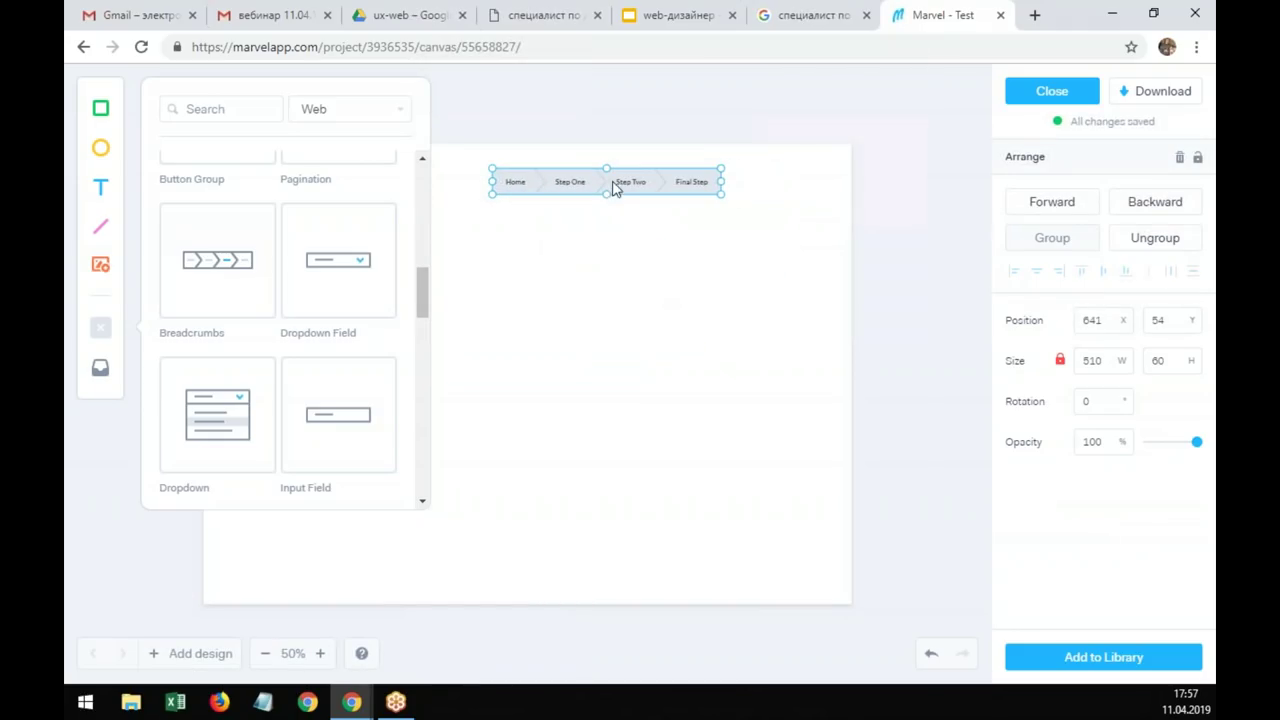
Step: Add a green 260 × 180 rectangle and place it below the breadcrumbs at X 641, Y 166
{"action": "left_click", "coordinate": [100, 108]}
{"action": "left_click_drag", "start_coordinate": [502, 365], "coordinate": [533, 268]}
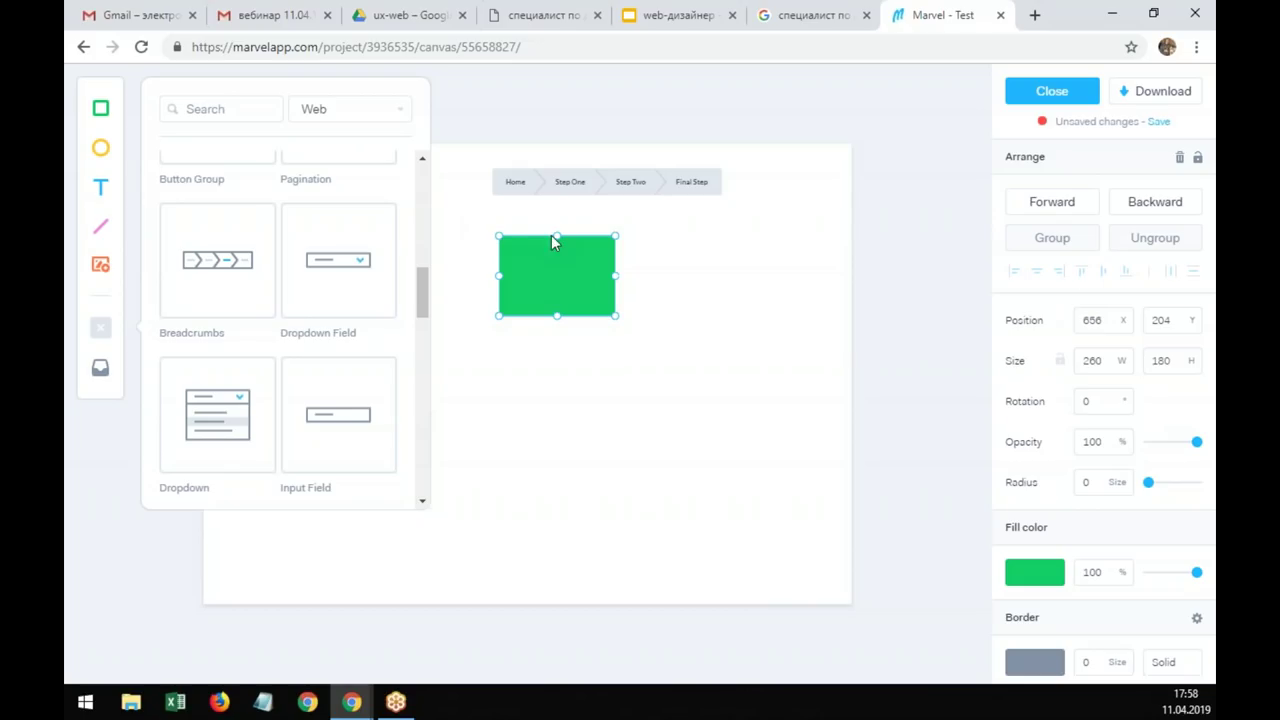
{"action": "left_click_drag", "start_coordinate": [548, 265], "coordinate": [542, 249]}
Step: Add the Date Picker component from the Web set to the canvas
{"action": "mouse_move", "coordinate": [242, 414]}
{"action": "scroll", "coordinate": [242, 414], "scroll_direction": "down", "scroll_amount": 6}
{"action": "mouse_move", "coordinate": [209, 262]}
{"action": "scroll", "coordinate": [300, 251], "scroll_direction": "down", "scroll_amount": 3}
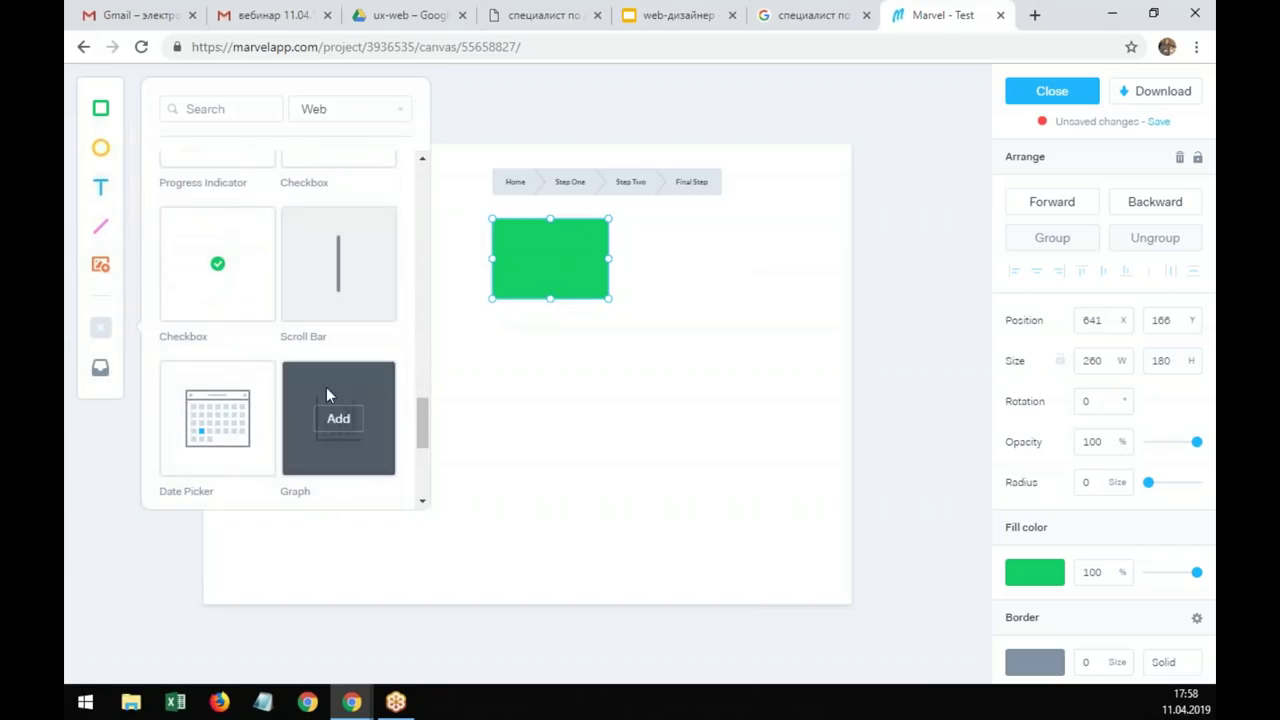
{"action": "left_click", "coordinate": [228, 424]}
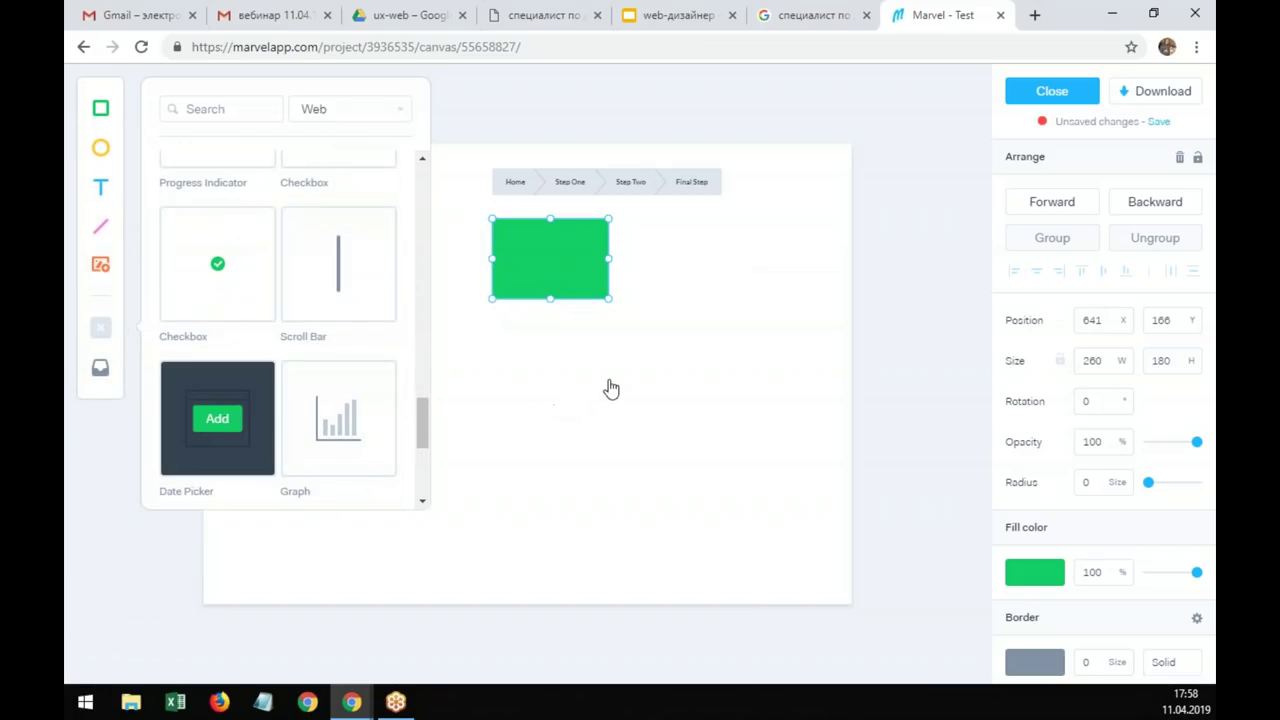
{"action": "scroll", "coordinate": [586, 364], "scroll_direction": "down", "scroll_amount": 2}
{"action": "scroll", "coordinate": [586, 364], "scroll_direction": "up", "scroll_amount": 2}
{"action": "left_click", "coordinate": [538, 445]}
{"action": "mouse_move", "coordinate": [221, 400]}
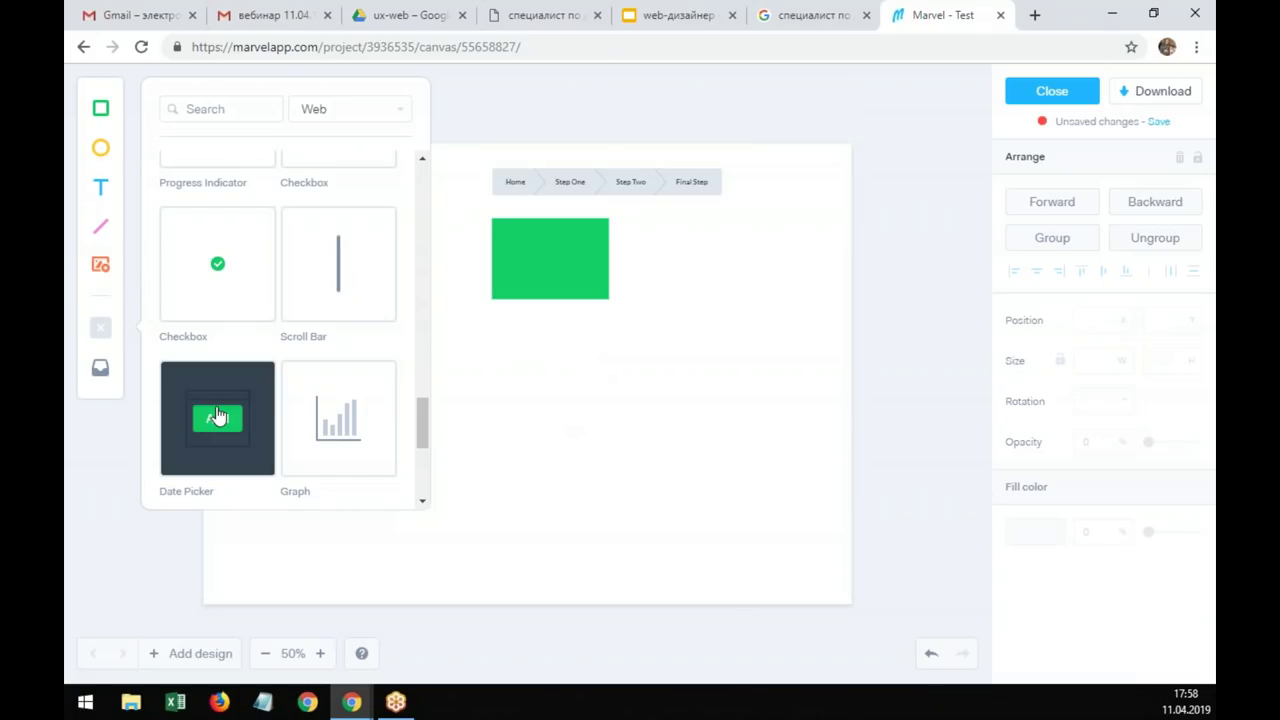
{"action": "scroll", "coordinate": [597, 357], "scroll_direction": "down", "scroll_amount": 3}
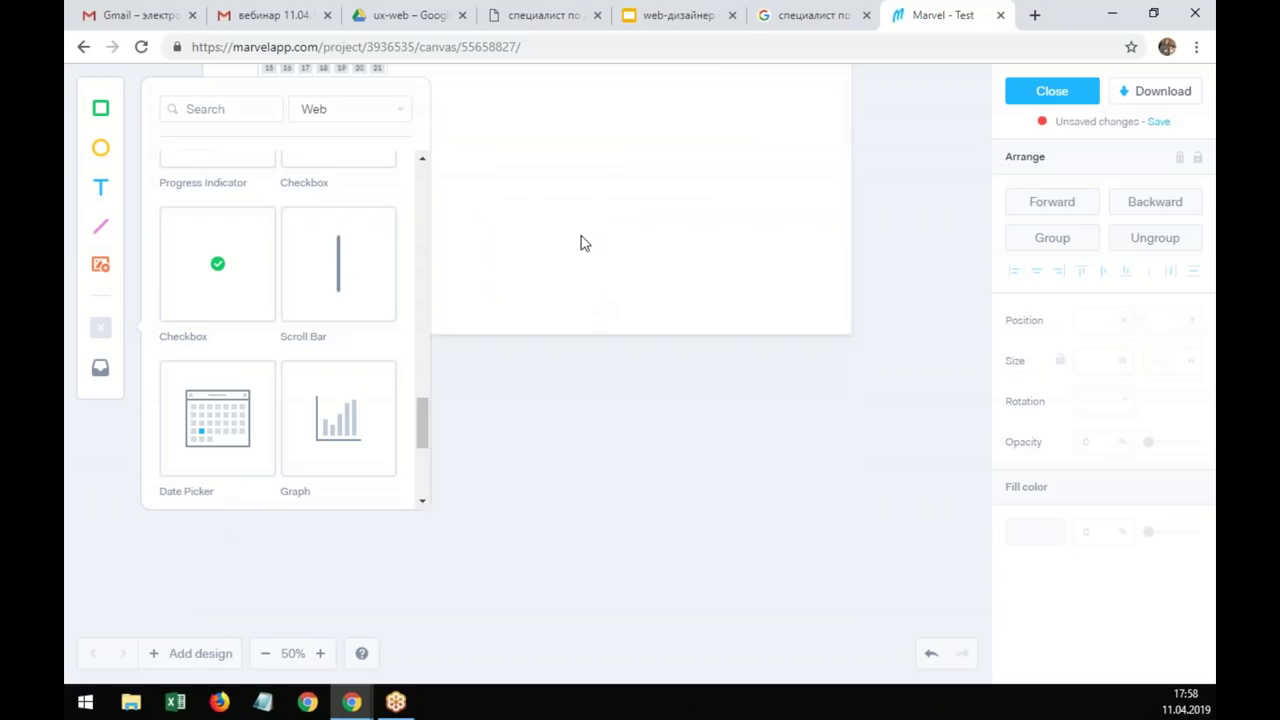
{"action": "scroll", "coordinate": [583, 243], "scroll_direction": "up", "scroll_amount": 2}
Step: Move the green rectangle down to Y 180 and close the design editor to return to the project page
{"action": "mouse_move", "coordinate": [528, 180]}
{"action": "left_mouse_down"}
{"action": "mouse_move", "coordinate": [553, 190]}
{"action": "mouse_move", "coordinate": [524, 178]}
{"action": "left_mouse_up"}
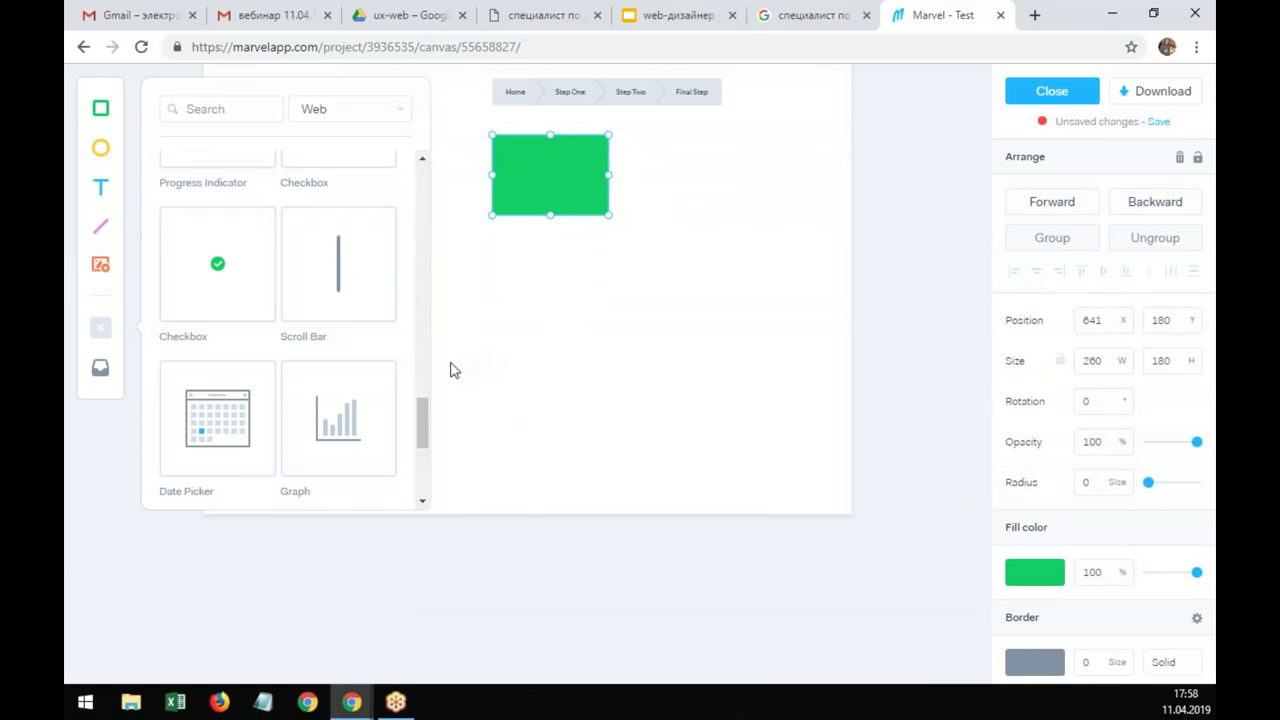
{"action": "scroll", "coordinate": [940, 249], "scroll_direction": "up", "scroll_amount": 2}
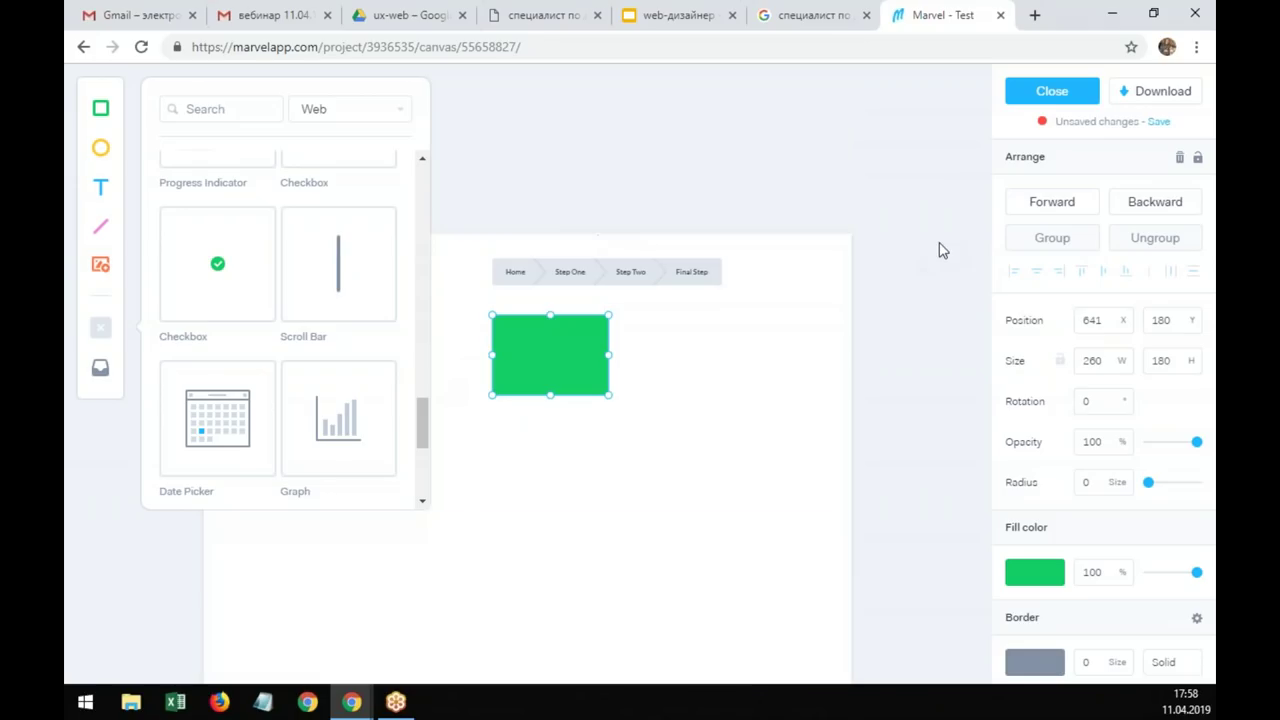
{"action": "left_click", "coordinate": [1052, 100]}
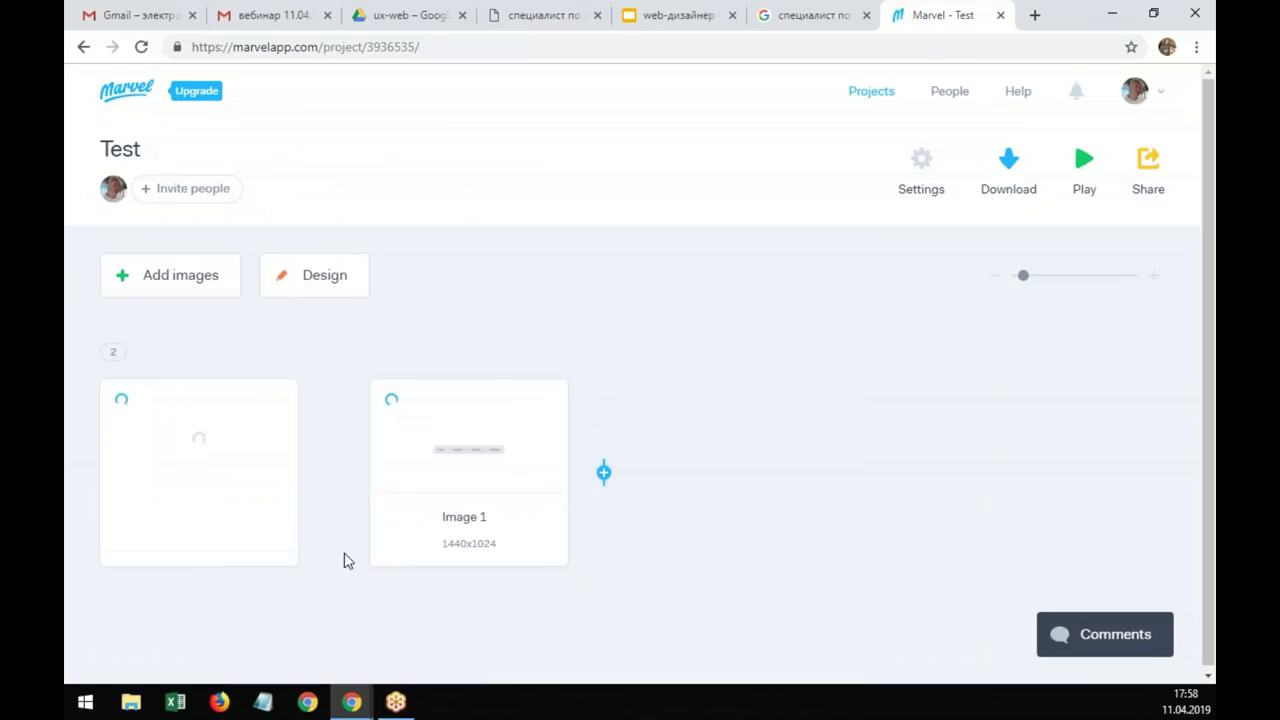
{"action": "mouse_move", "coordinate": [468, 508]}
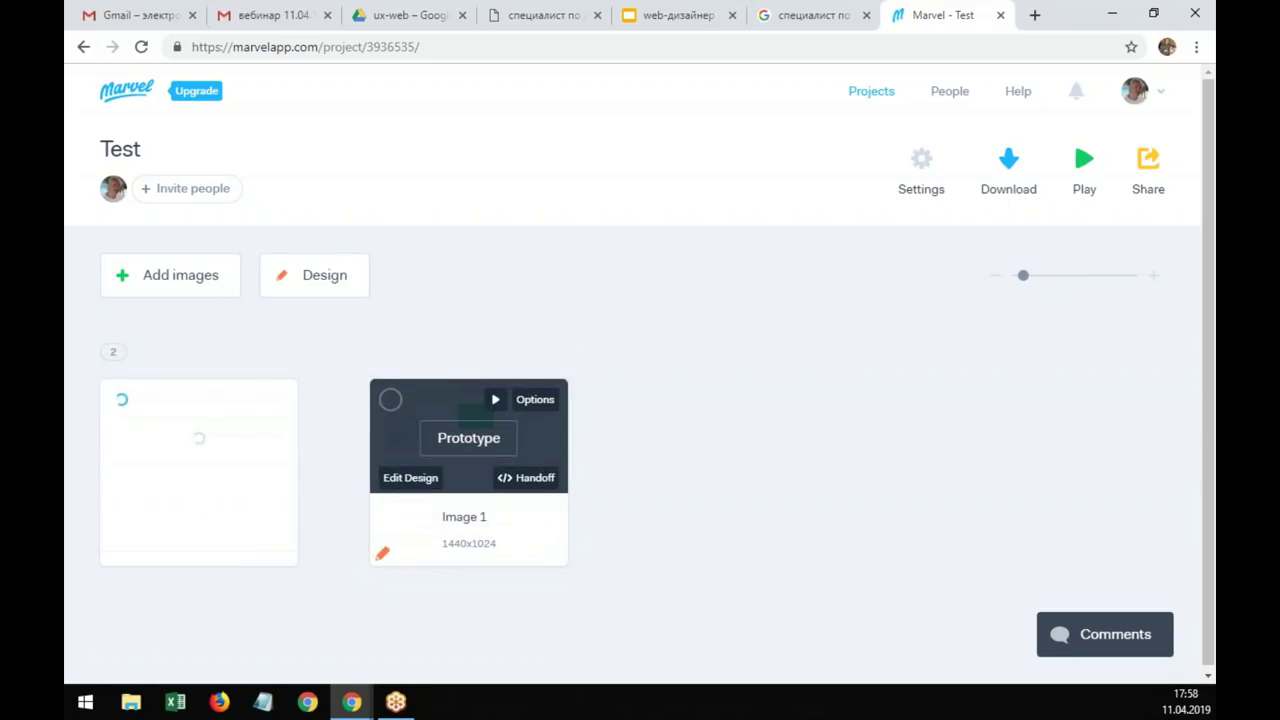
Step: Open Image 1 for prototyping and try drawing a hotspot over the Home breadcrumb, closing its settings without choosing a destination
{"action": "left_click", "coordinate": [478, 446]}
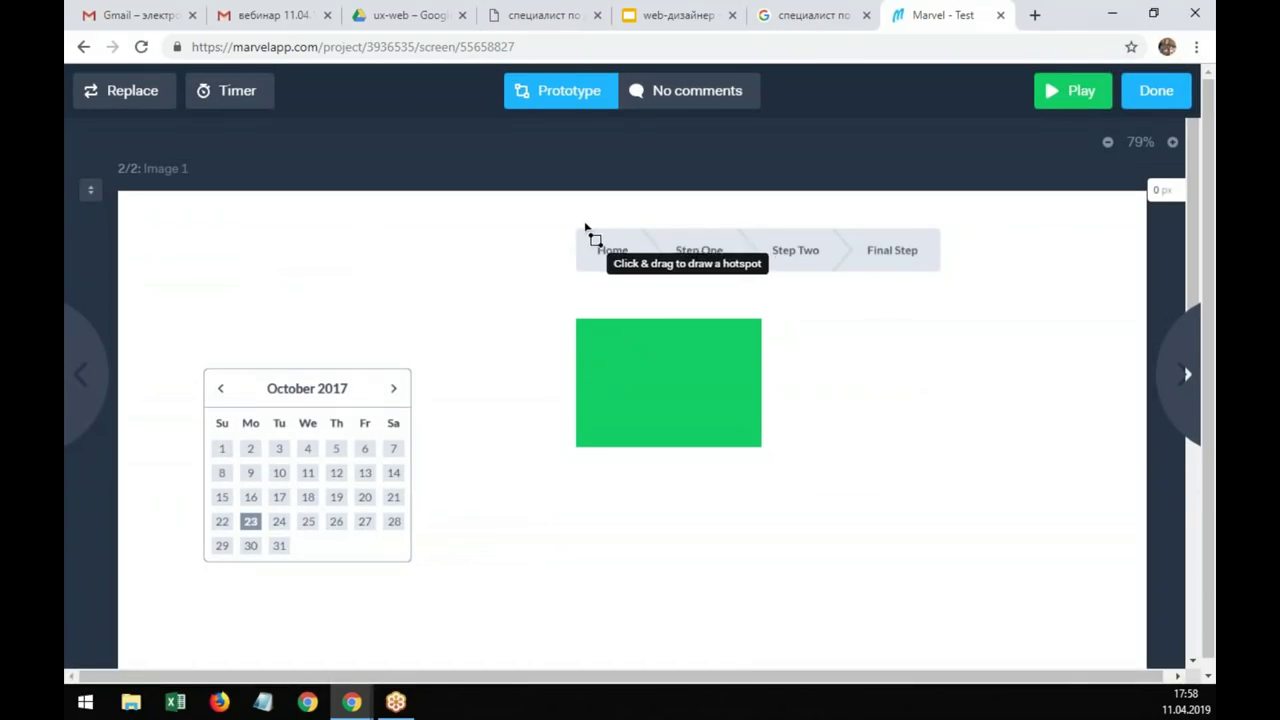
{"action": "left_click_drag", "start_coordinate": [580, 232], "coordinate": [634, 272]}
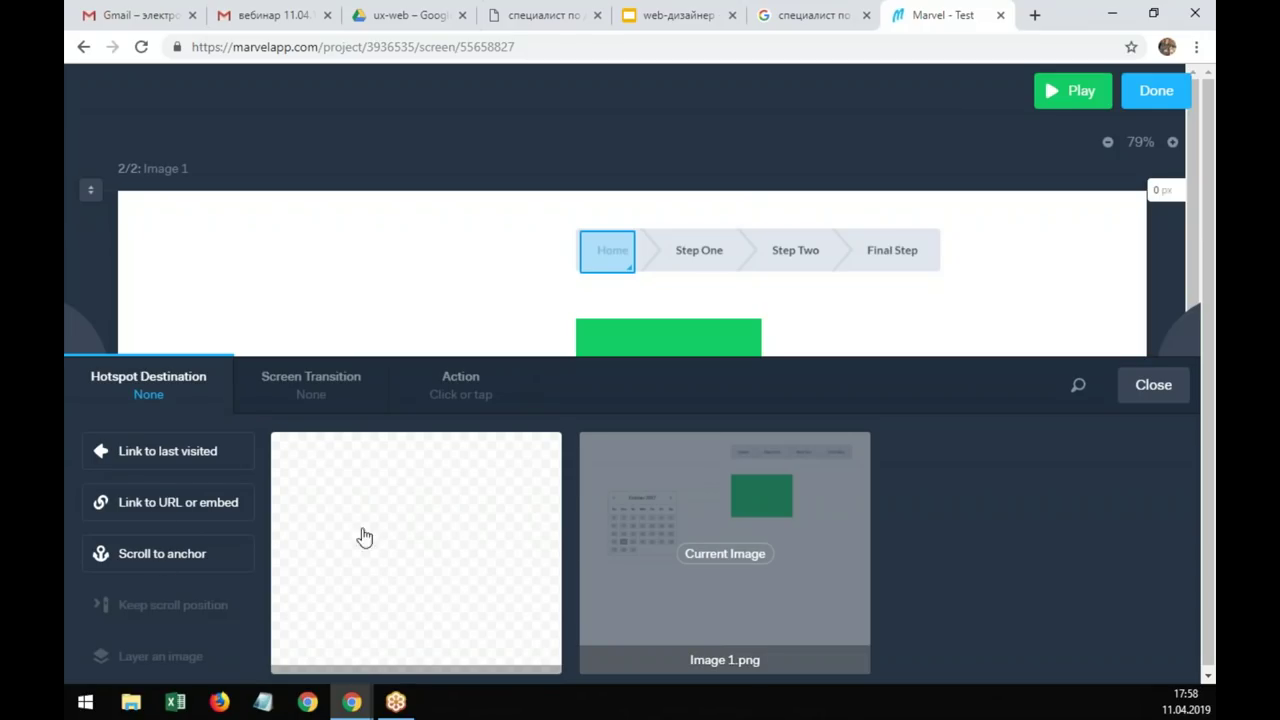
{"action": "left_click", "coordinate": [1152, 384]}
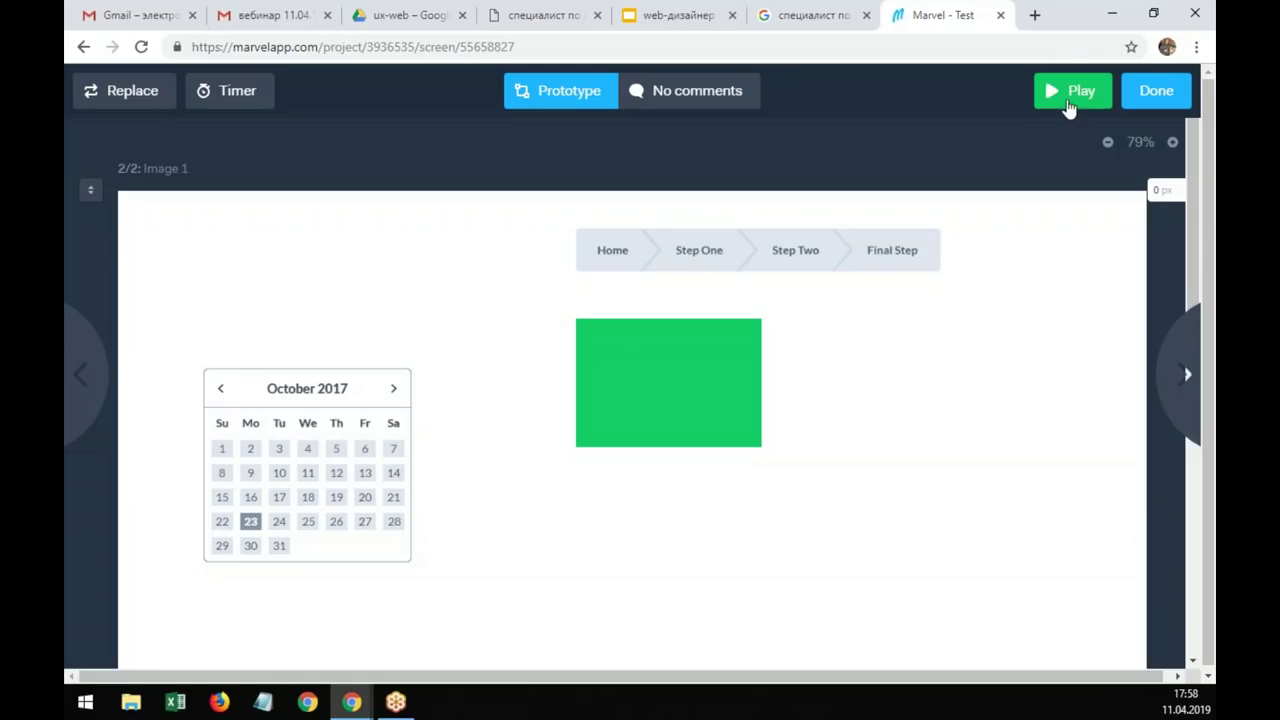
Step: Play the Image 1 prototype to preview it and return to the prototype editor
{"action": "left_click", "coordinate": [1068, 96]}
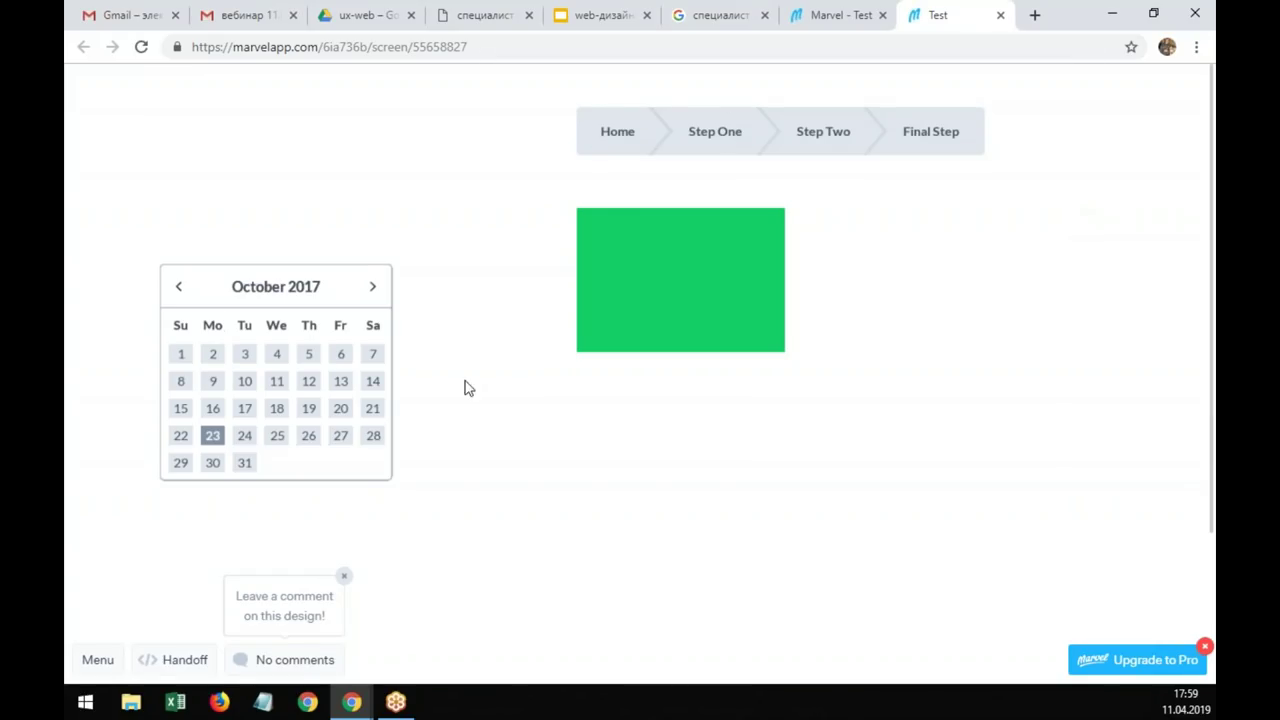
{"action": "left_click", "coordinate": [830, 16]}
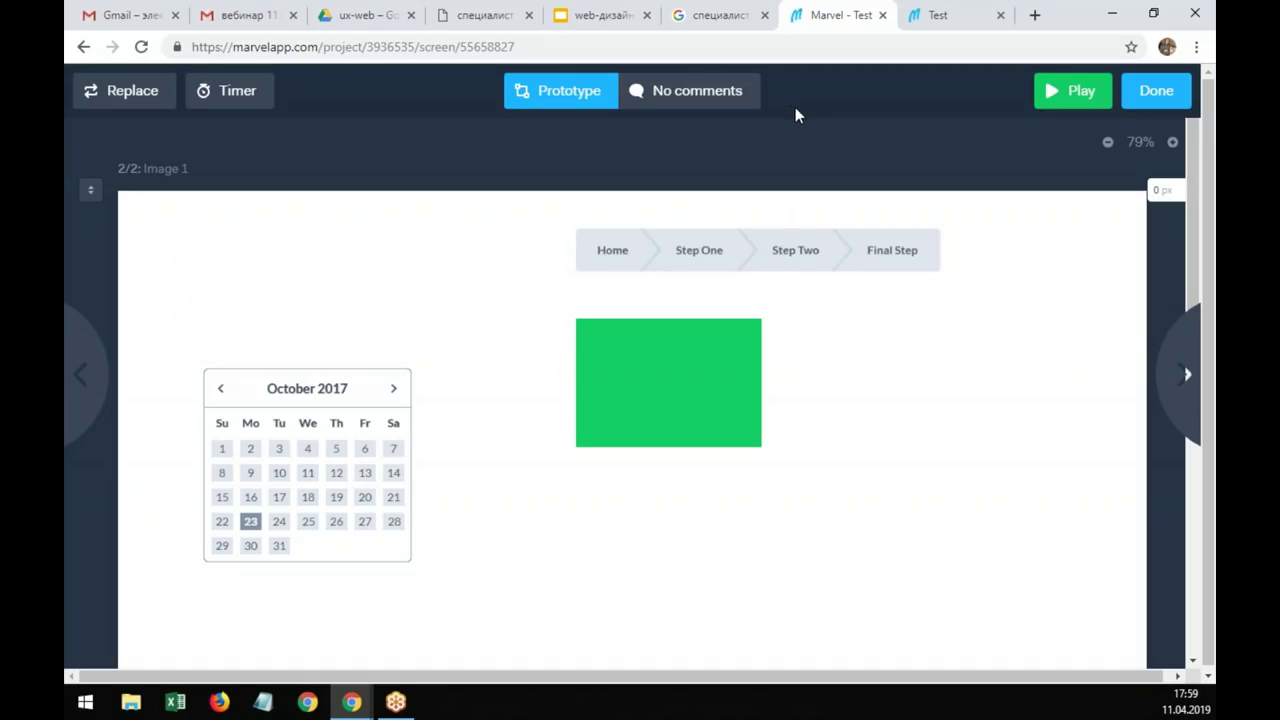
Step: Switch to the web-дизайнер presentation in Google Slides and view the Invision slide and the Marvel slide
{"action": "left_click", "coordinate": [700, 15]}
{"action": "left_click", "coordinate": [591, 22]}
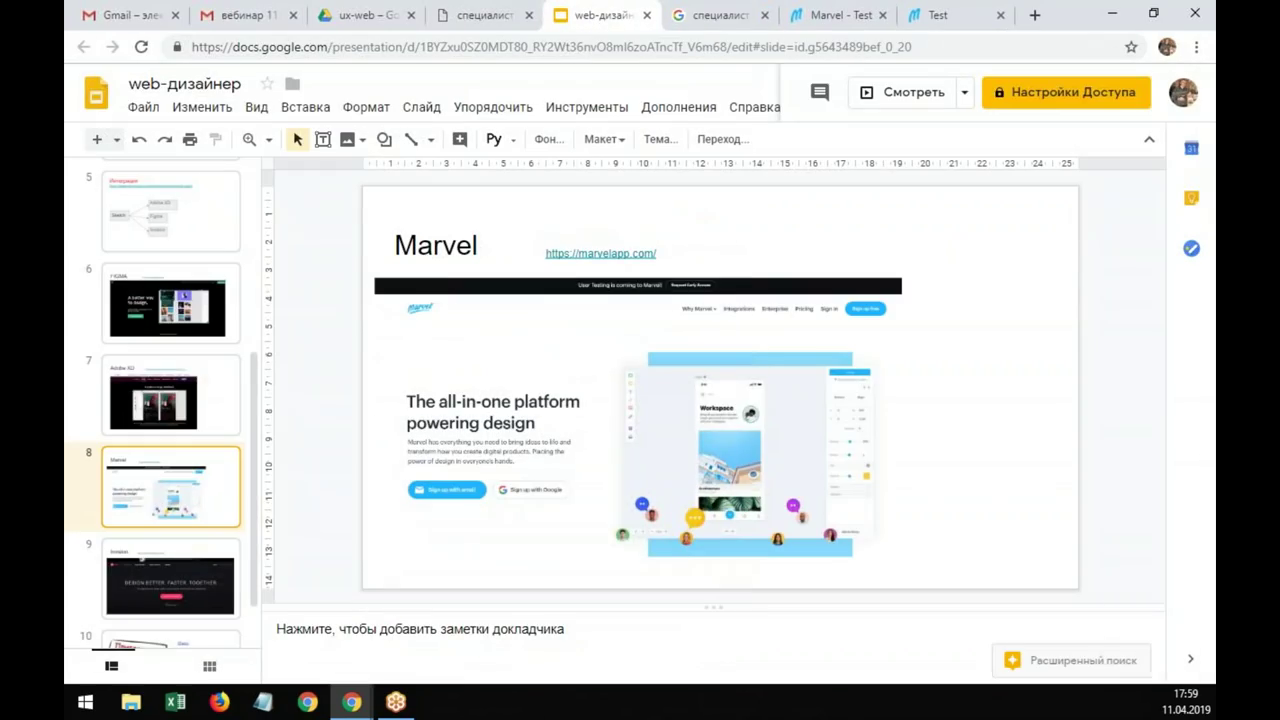
{"action": "left_click", "coordinate": [163, 557]}
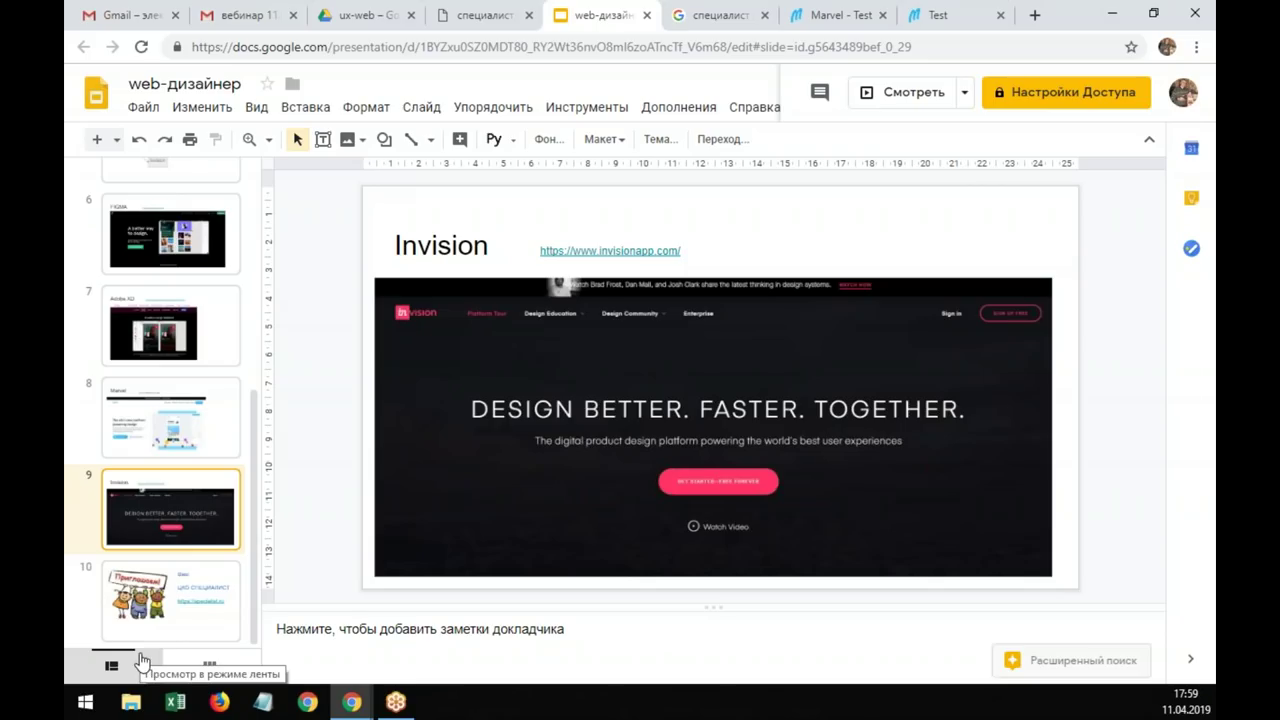
{"action": "left_click", "coordinate": [127, 428]}
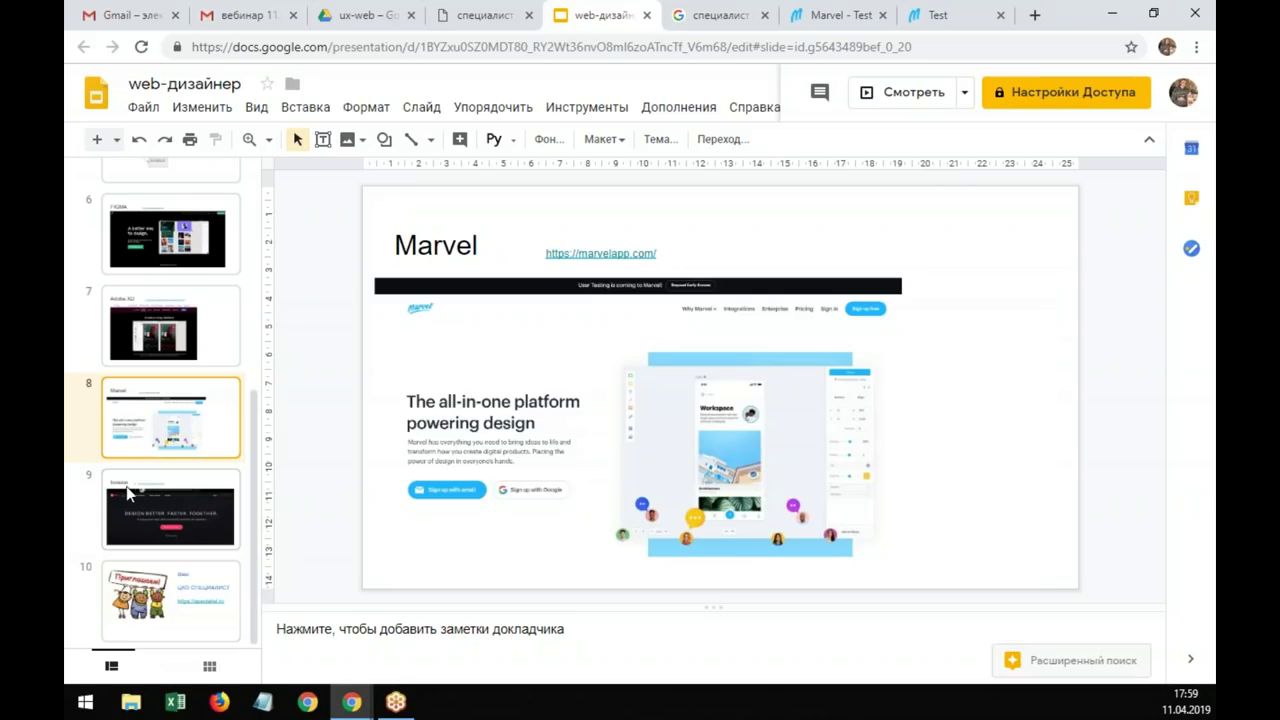
Step: Search Google in a new browser tab for "современные технологии web дизайна"
{"action": "left_click", "coordinate": [1034, 16]}
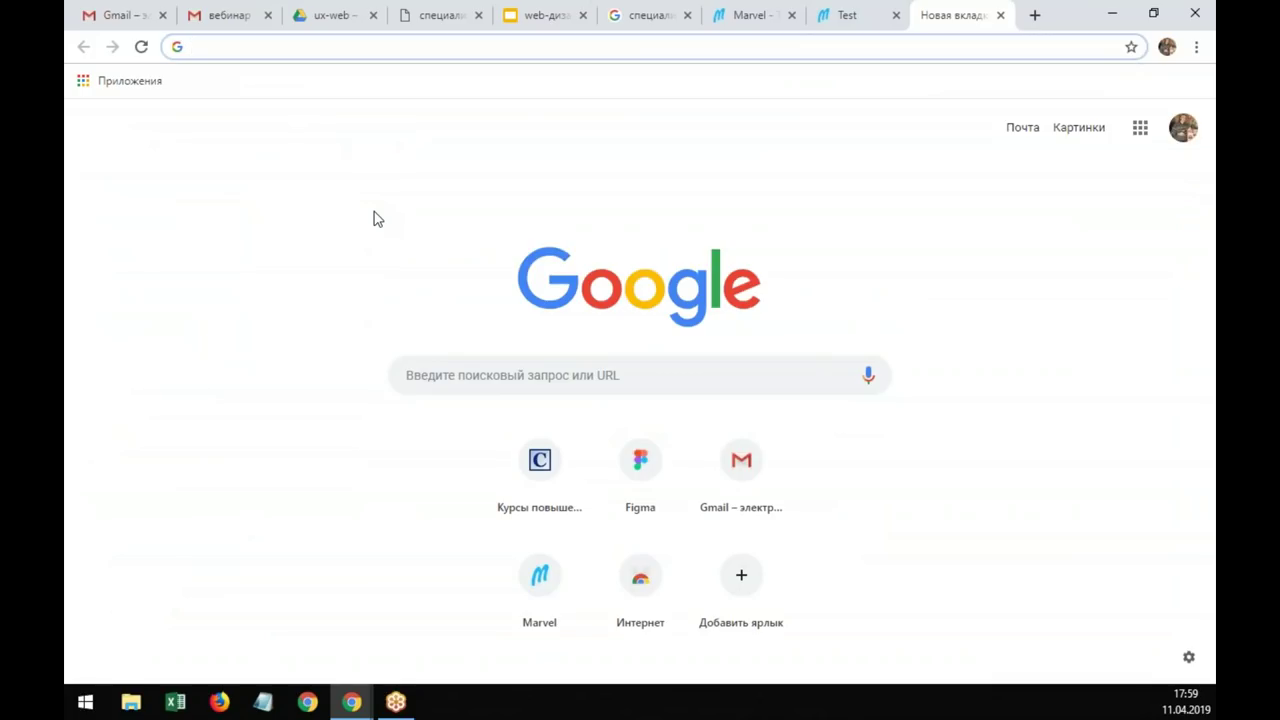
{"action": "type", "text": "cj"}
{"action": "key", "text": "BackSpace"}
{"action": "key", "text": "BackSpace"}
{"action": "type", "text": "современные"}
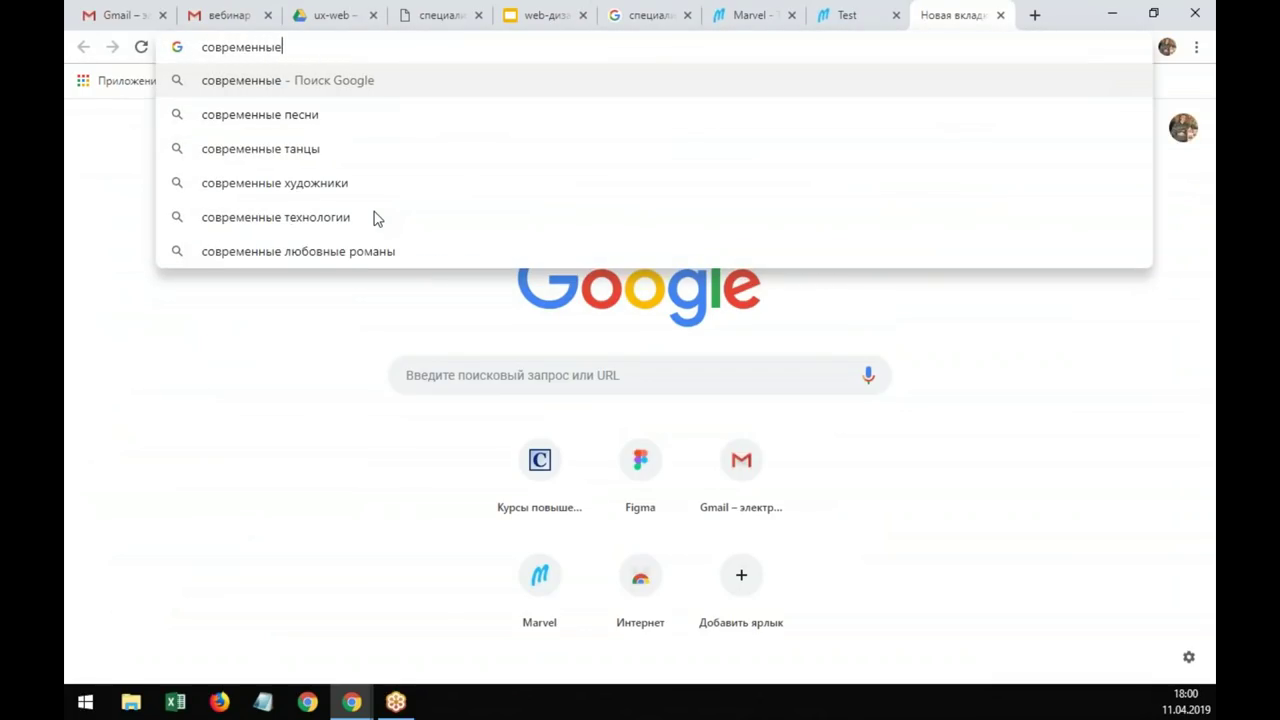
{"action": "type", "text": " тех"}
{"action": "key", "text": "BackSpace"}
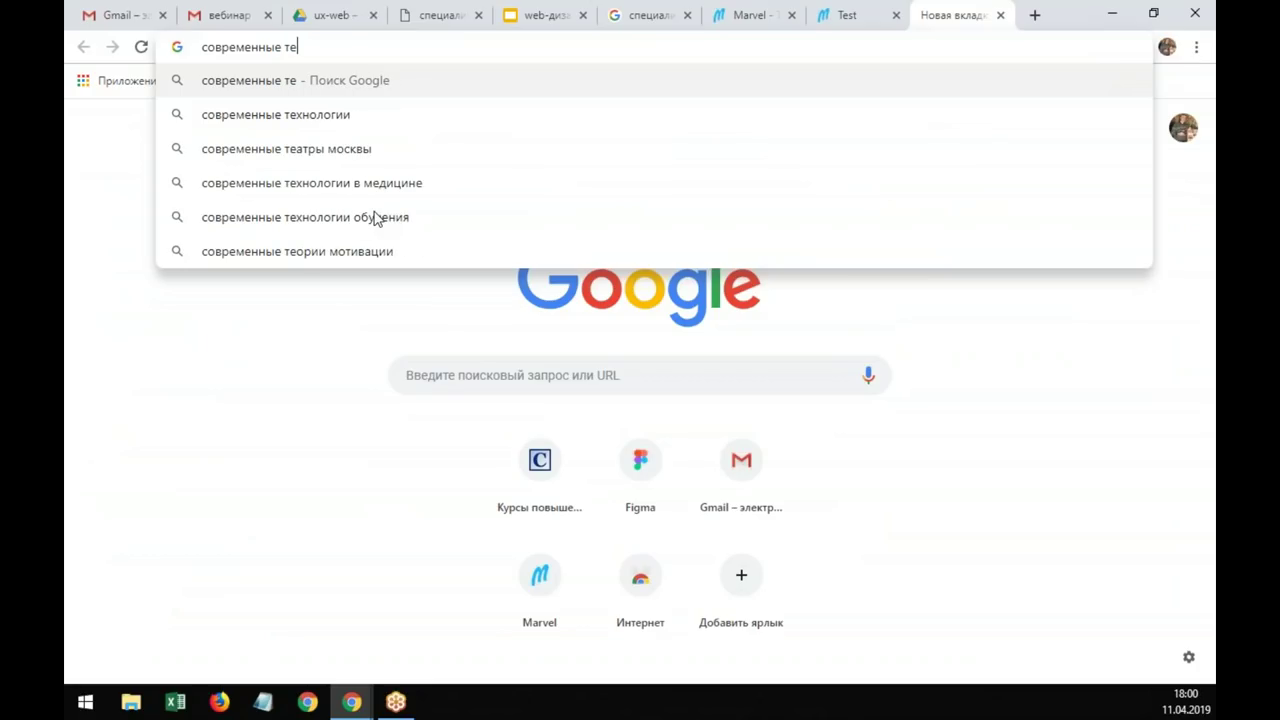
{"action": "type", "text": "хнологи"}
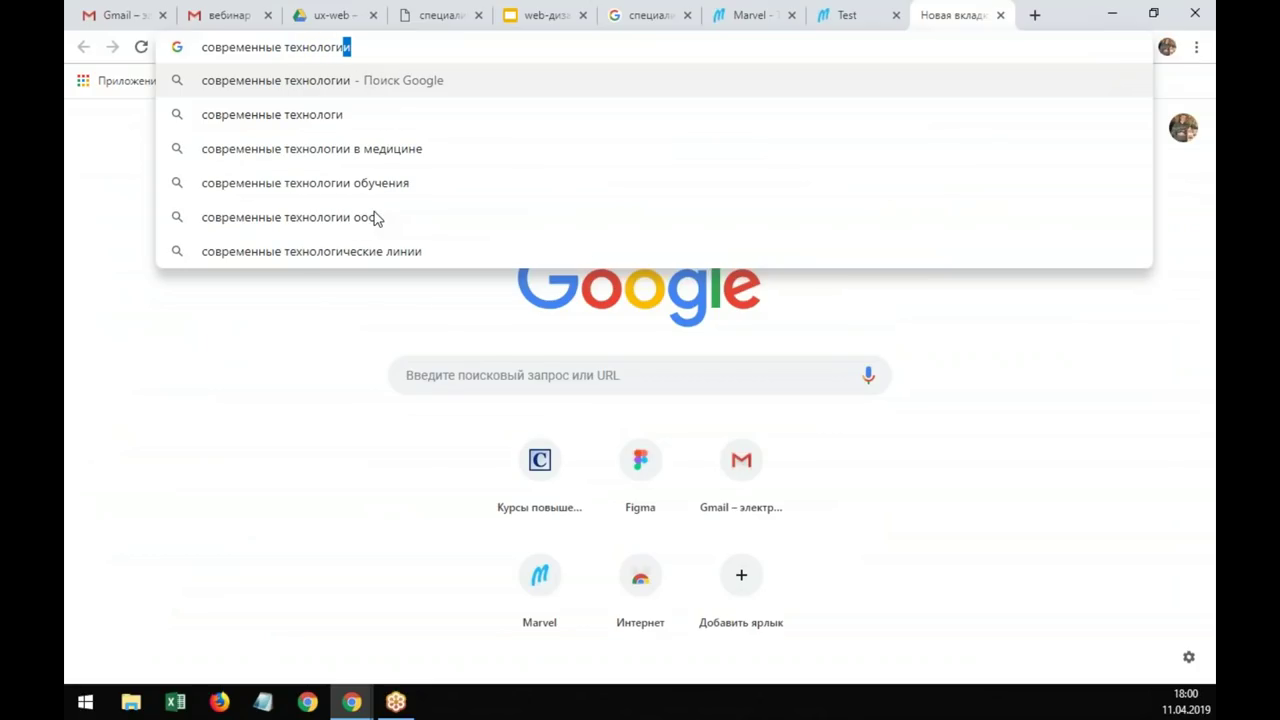
{"action": "type", "text": "и web "}
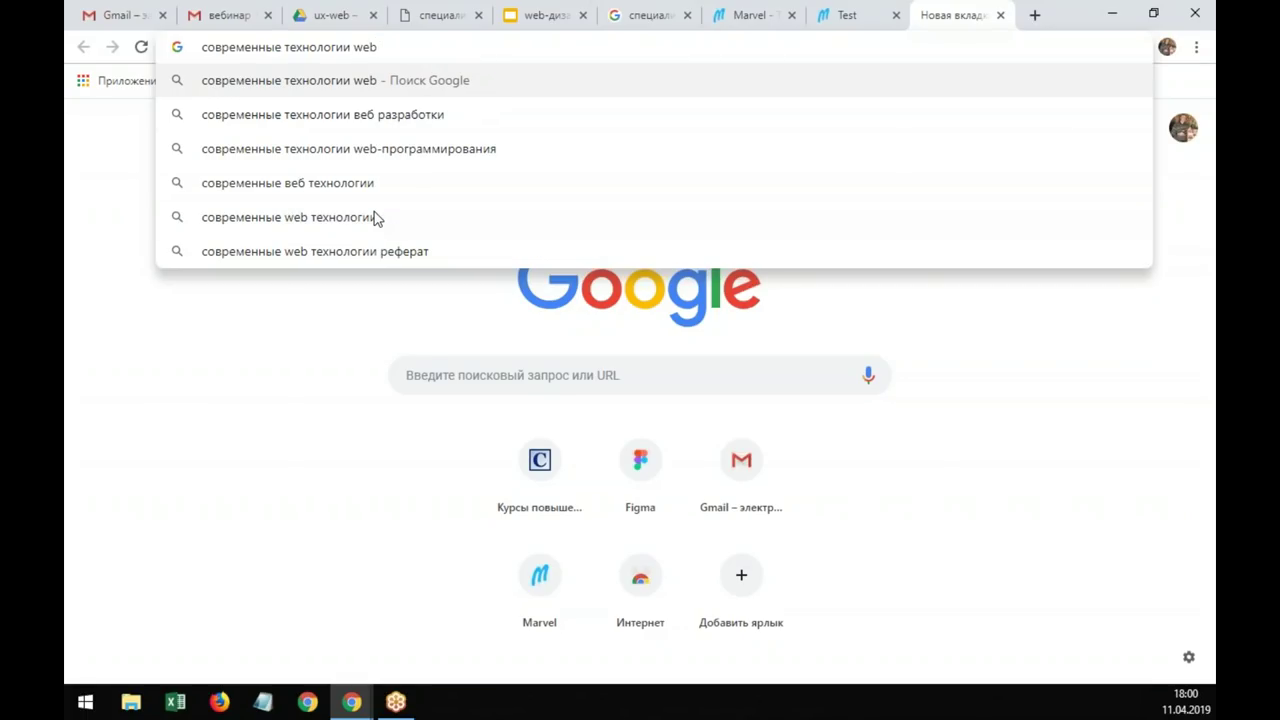
{"action": "type", "text": "дизайна"}
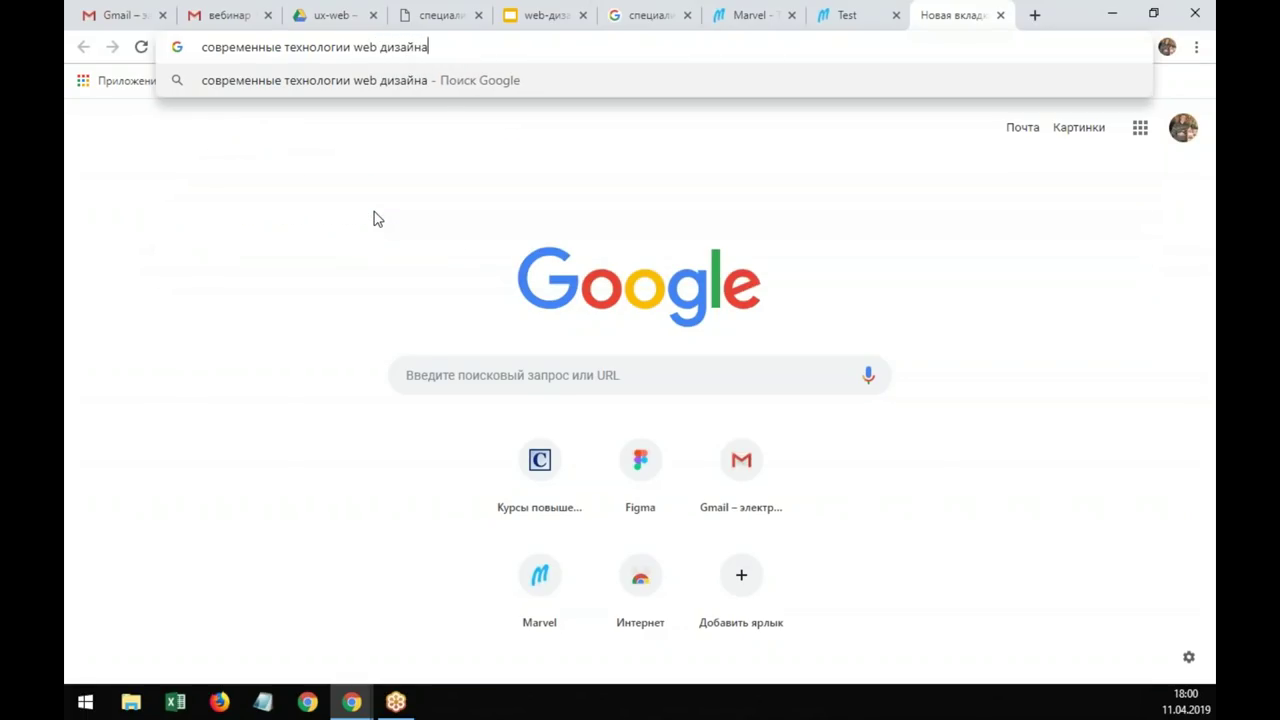
{"action": "key", "text": "Return"}
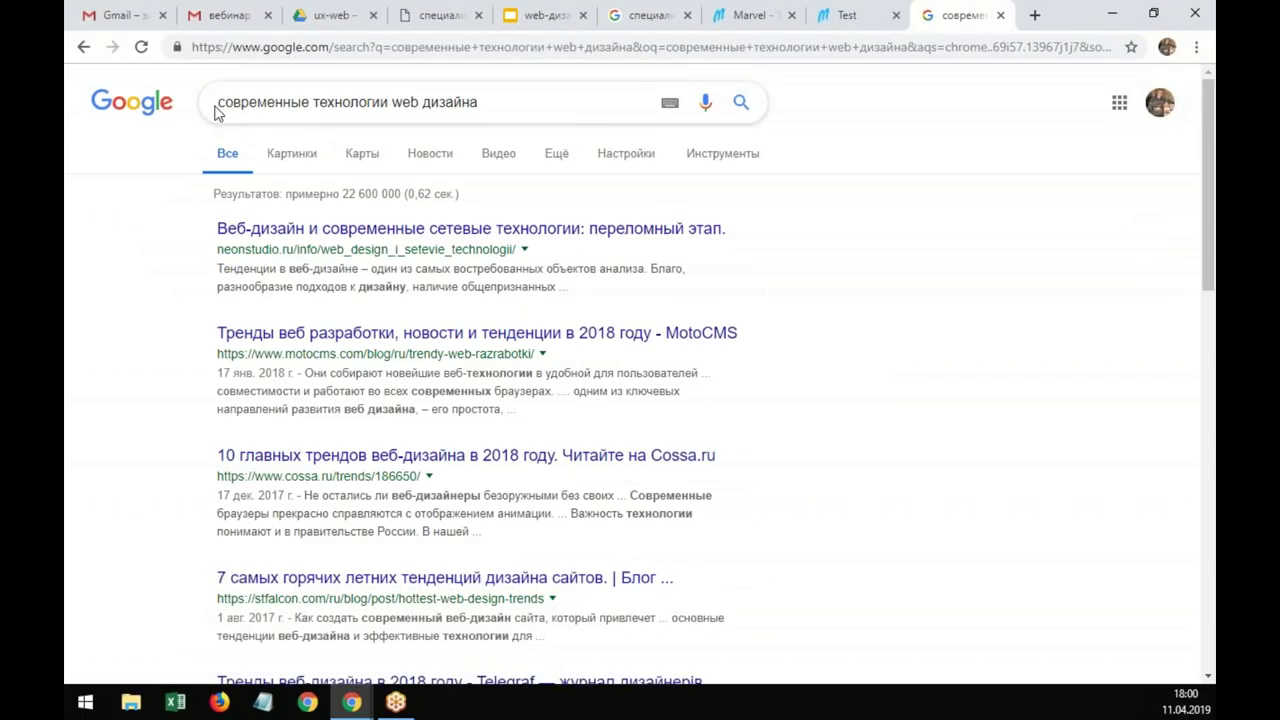
Step: Refine the search to "specialist современные технологии web дизайна" and open the specialist.ru web-design section from the results
{"action": "left_click", "coordinate": [217, 108]}
{"action": "type", "text": "specialisty"}
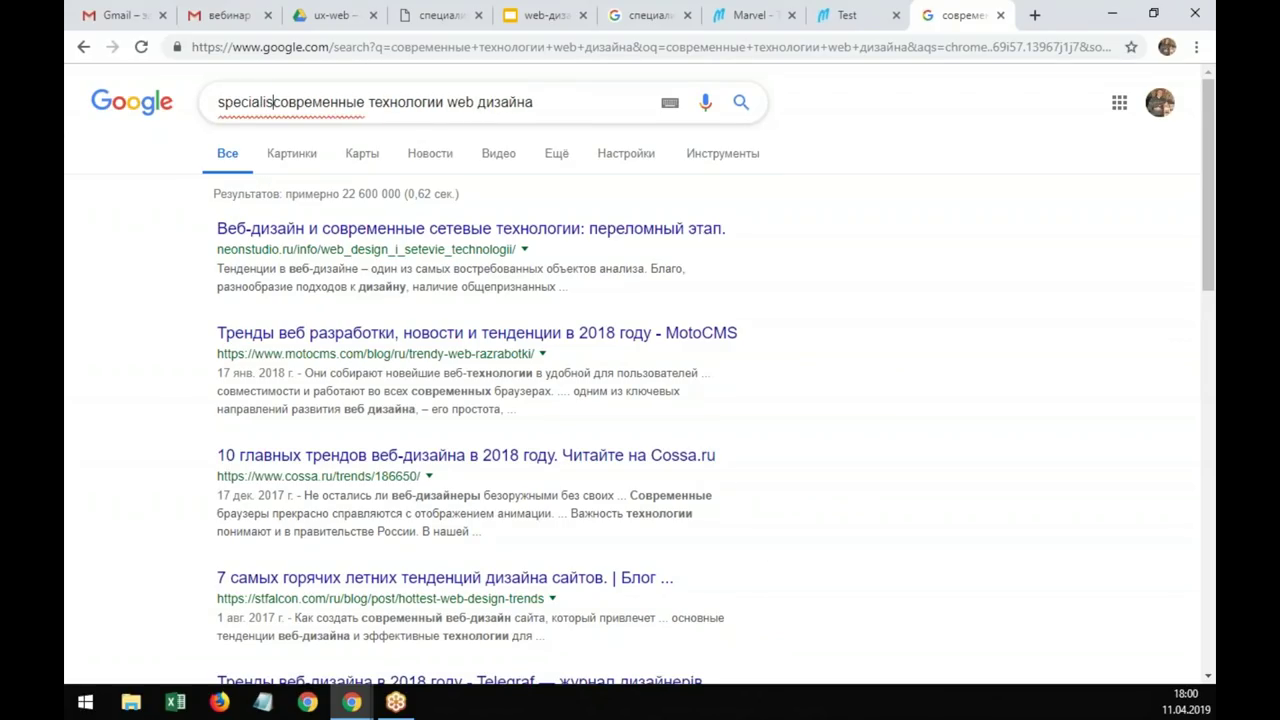
{"action": "key", "text": "BackSpace"}
{"action": "key", "text": "Return"}
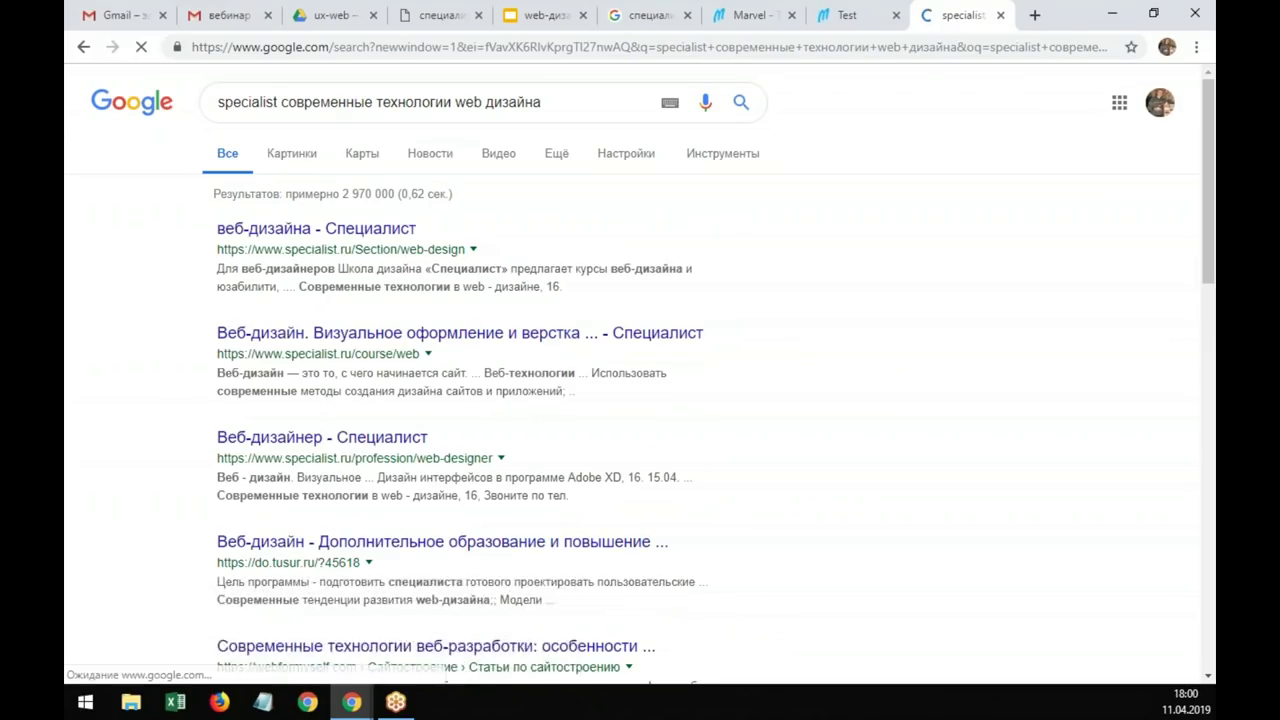
{"action": "left_click", "coordinate": [304, 238]}
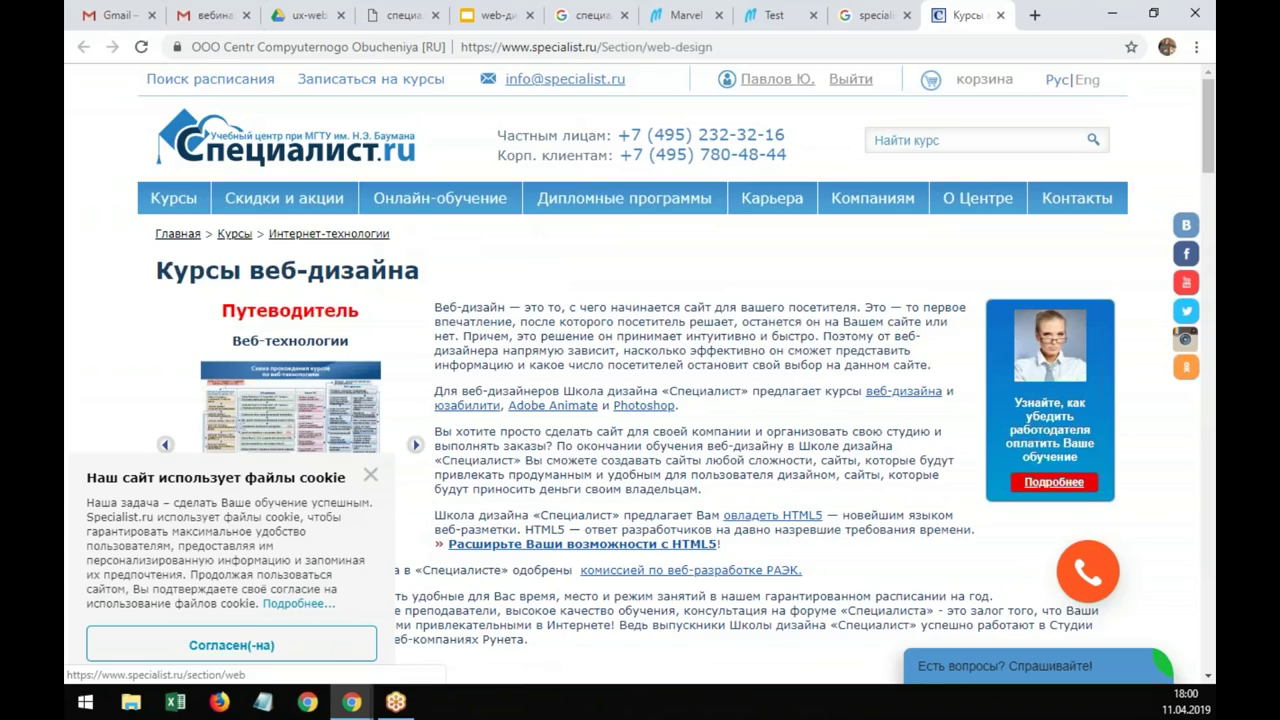
Step: Dismiss the cookie notice covering the web-design courses page
{"action": "scroll", "coordinate": [335, 262], "scroll_direction": "down", "scroll_amount": 10}
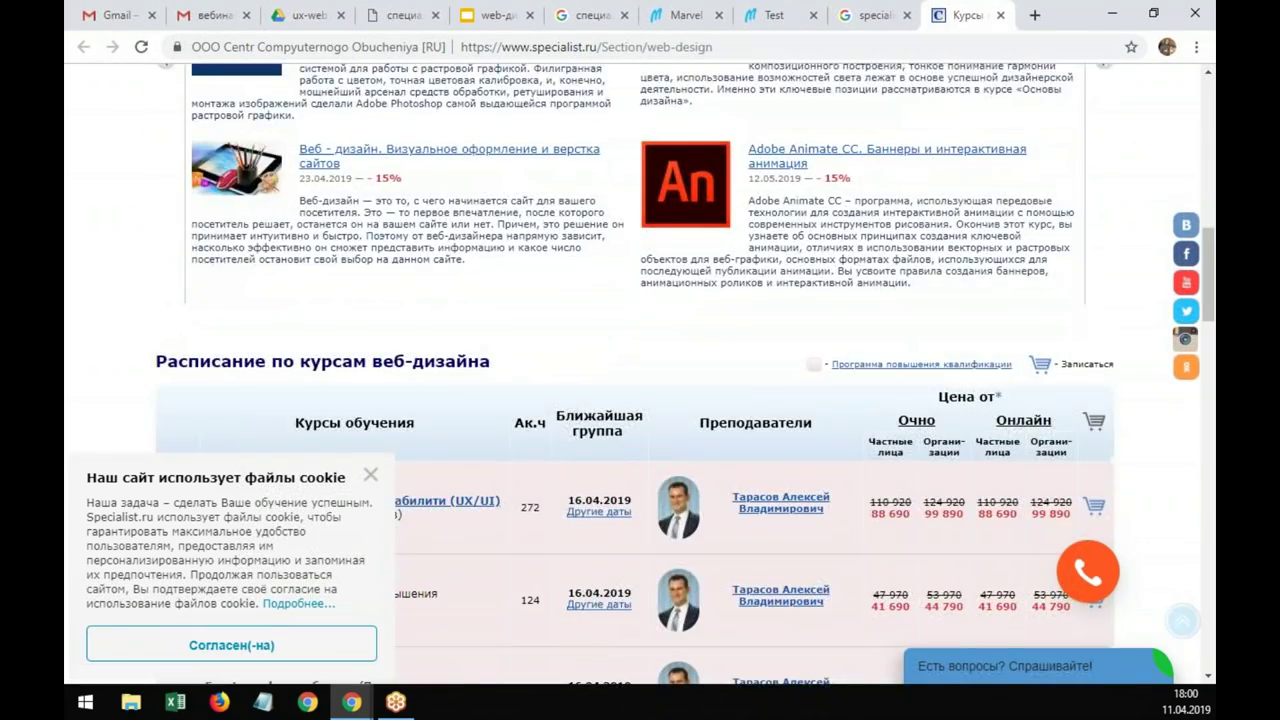
{"action": "scroll", "coordinate": [577, 361], "scroll_direction": "up", "scroll_amount": 2}
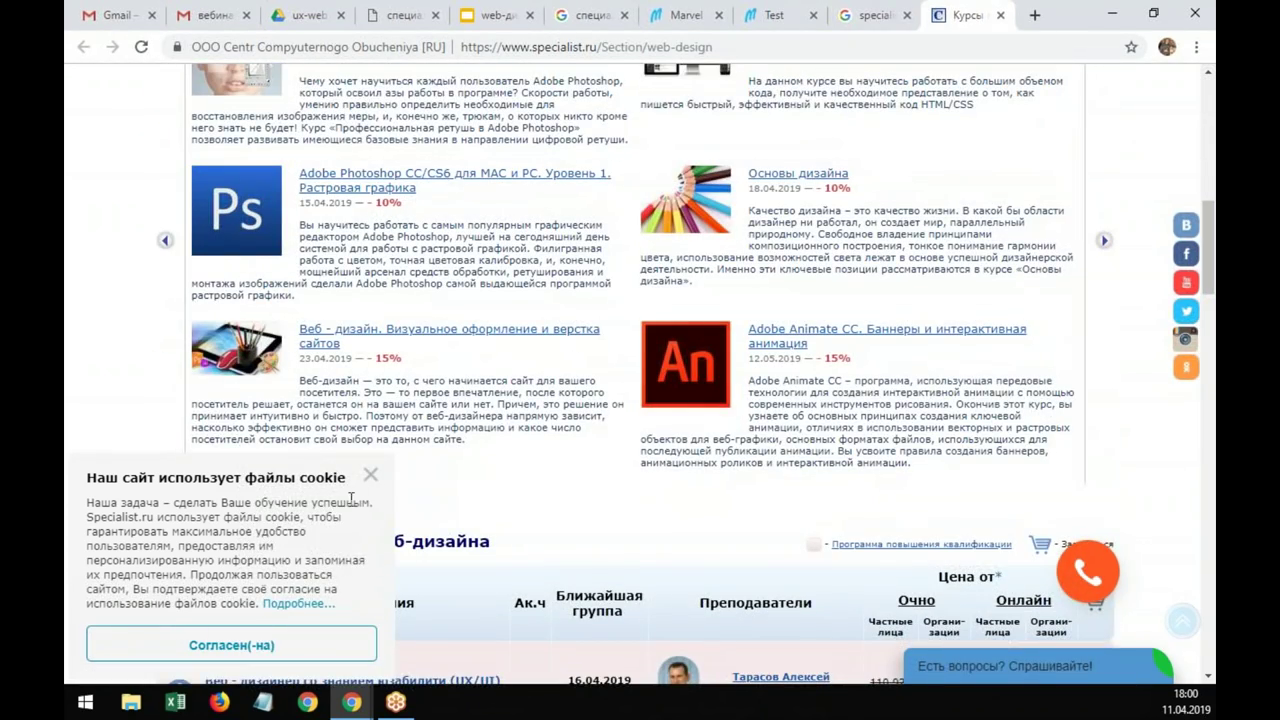
{"action": "left_click", "coordinate": [370, 475]}
Step: Look through the web-design course schedule for the course "Современные технологии в web - дизайне"
{"action": "scroll", "coordinate": [583, 444], "scroll_direction": "down", "scroll_amount": 4}
{"action": "scroll", "coordinate": [580, 444], "scroll_direction": "down", "scroll_amount": 4}
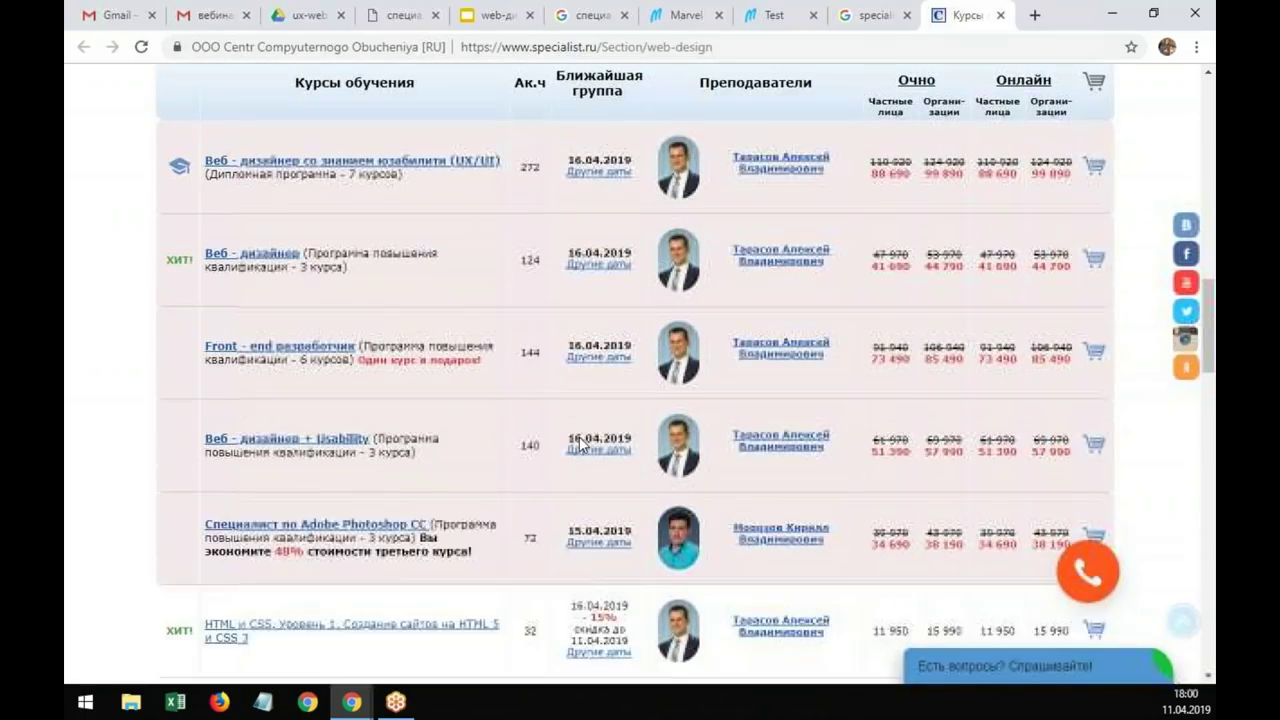
{"action": "scroll", "coordinate": [580, 444], "scroll_direction": "down", "scroll_amount": 5}
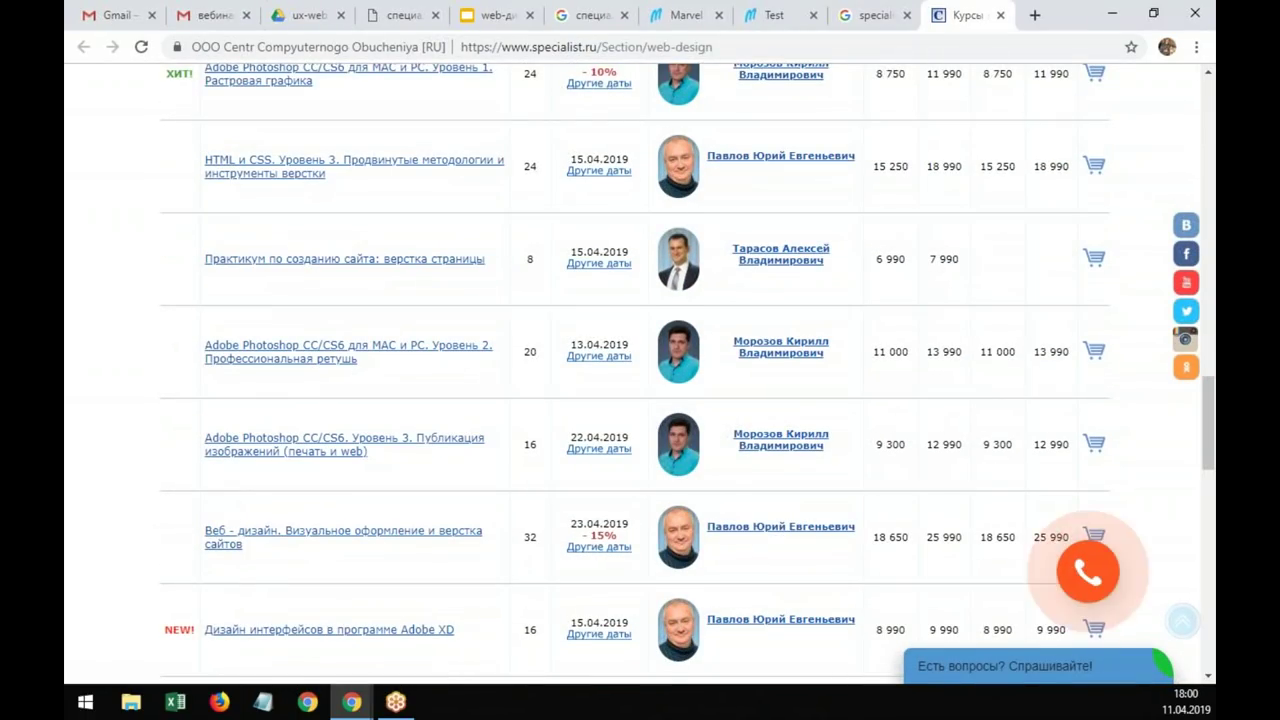
{"action": "scroll", "coordinate": [580, 444], "scroll_direction": "down", "scroll_amount": 2}
{"action": "scroll", "coordinate": [580, 444], "scroll_direction": "down", "scroll_amount": 2}
{"action": "scroll", "coordinate": [580, 444], "scroll_direction": "down", "scroll_amount": 2}
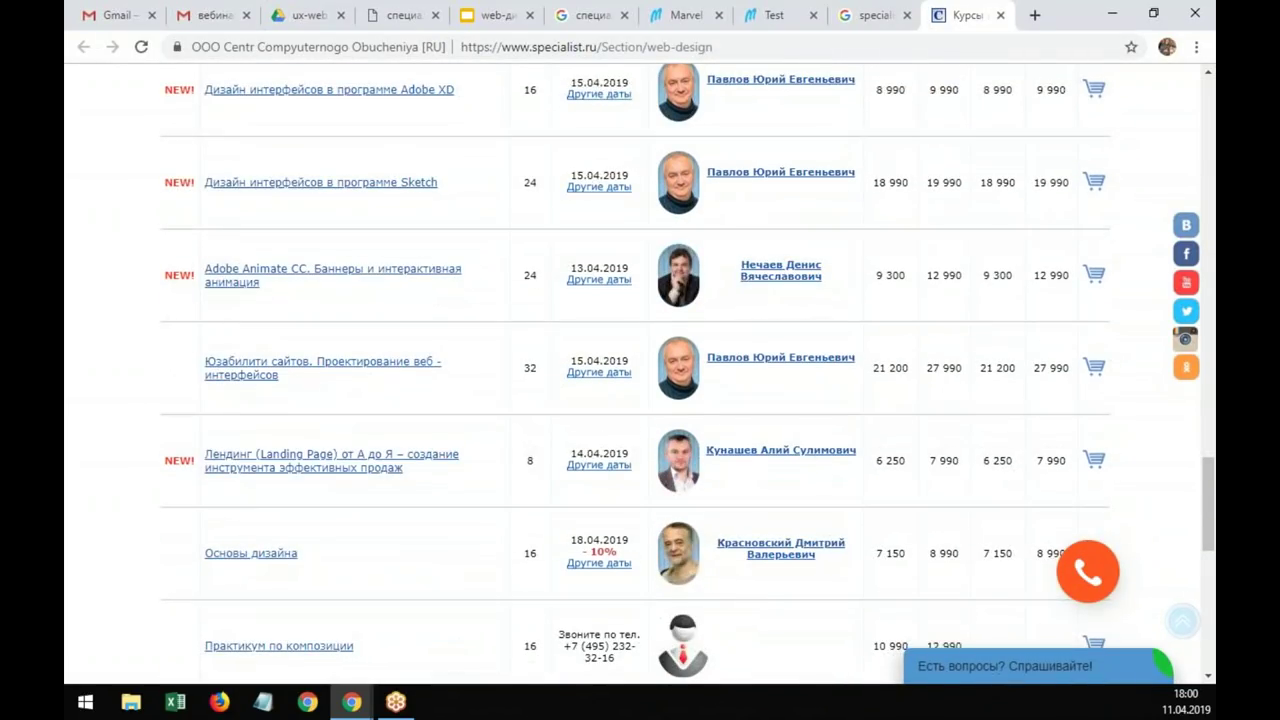
{"action": "scroll", "coordinate": [635, 373], "scroll_direction": "down", "scroll_amount": 3}
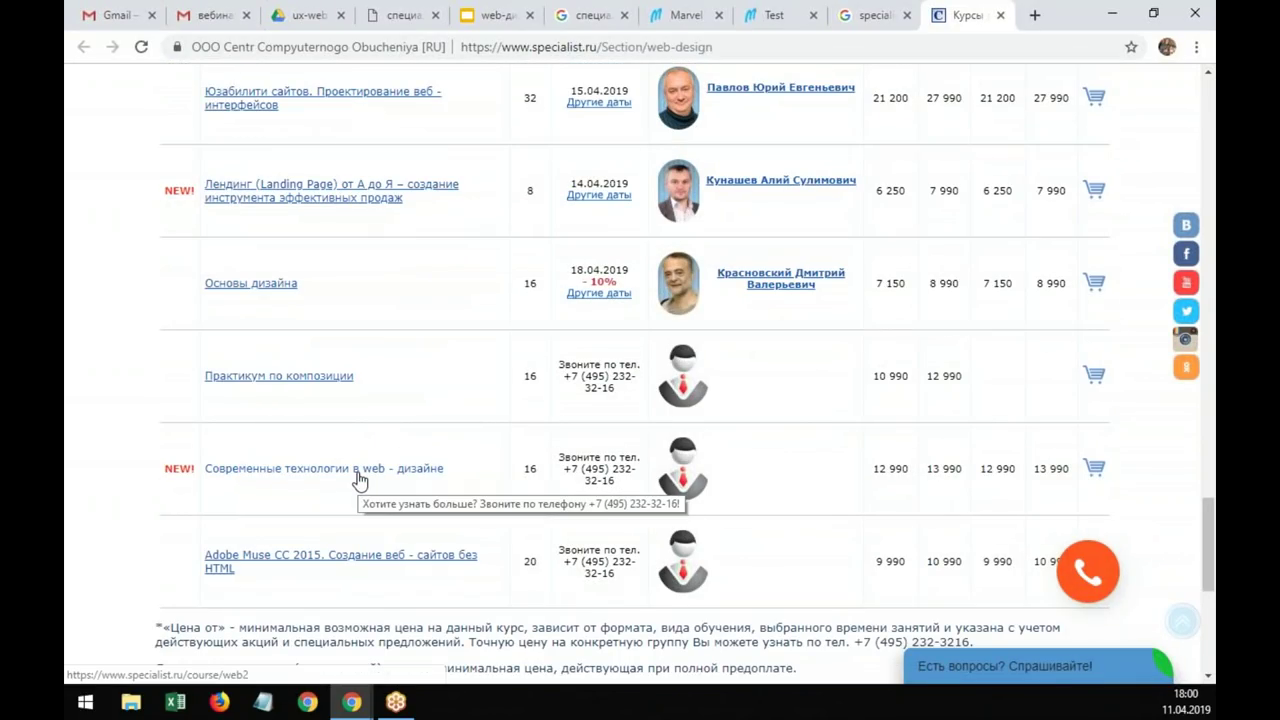
Step: Review the schedule entries from the Adobe XD and Sketch interface design courses through to Adobe Muse CC 2015
{"action": "scroll", "coordinate": [374, 489], "scroll_direction": "up", "scroll_amount": 2}
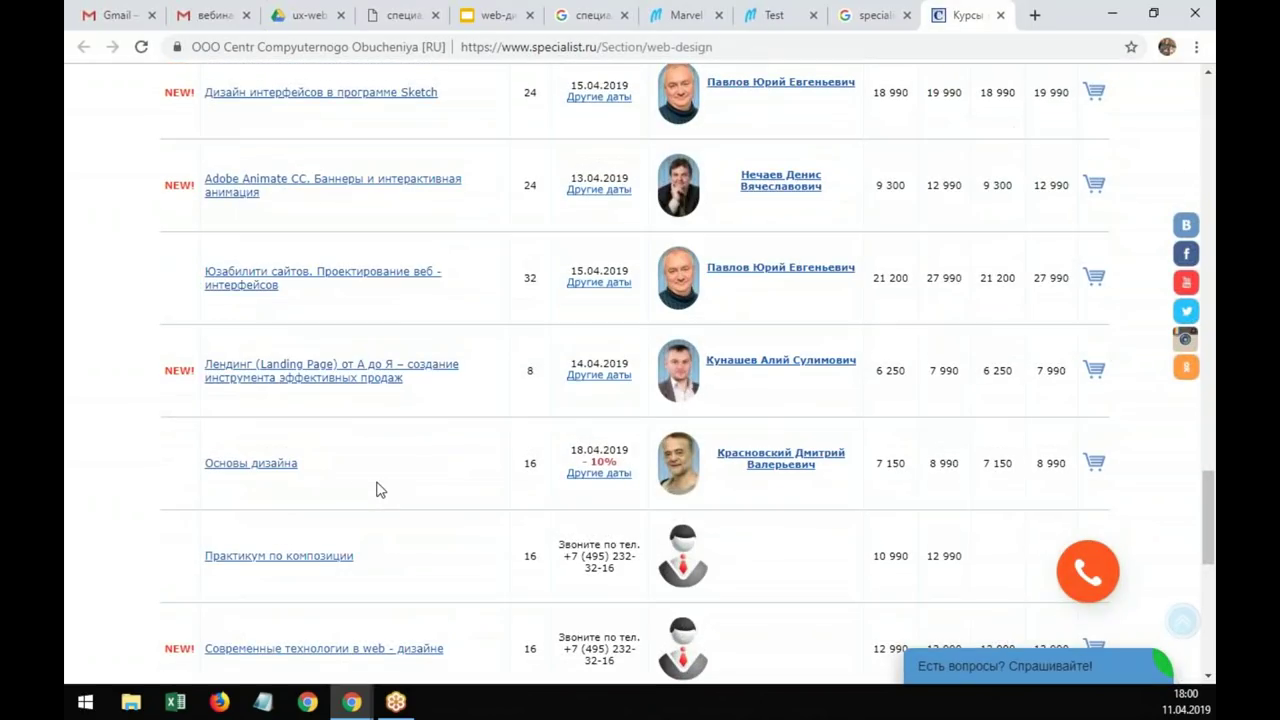
{"action": "scroll", "coordinate": [404, 499], "scroll_direction": "up", "scroll_amount": 2}
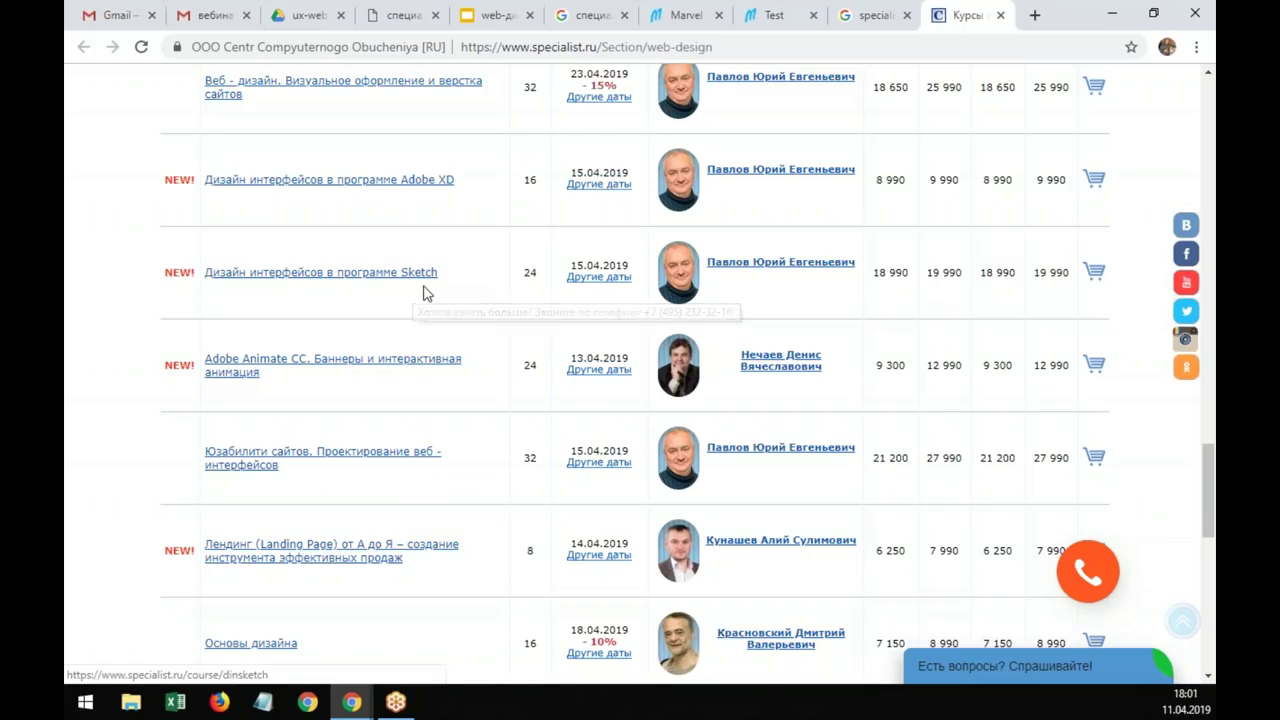
{"action": "scroll", "coordinate": [520, 272], "scroll_direction": "down", "scroll_amount": 1}
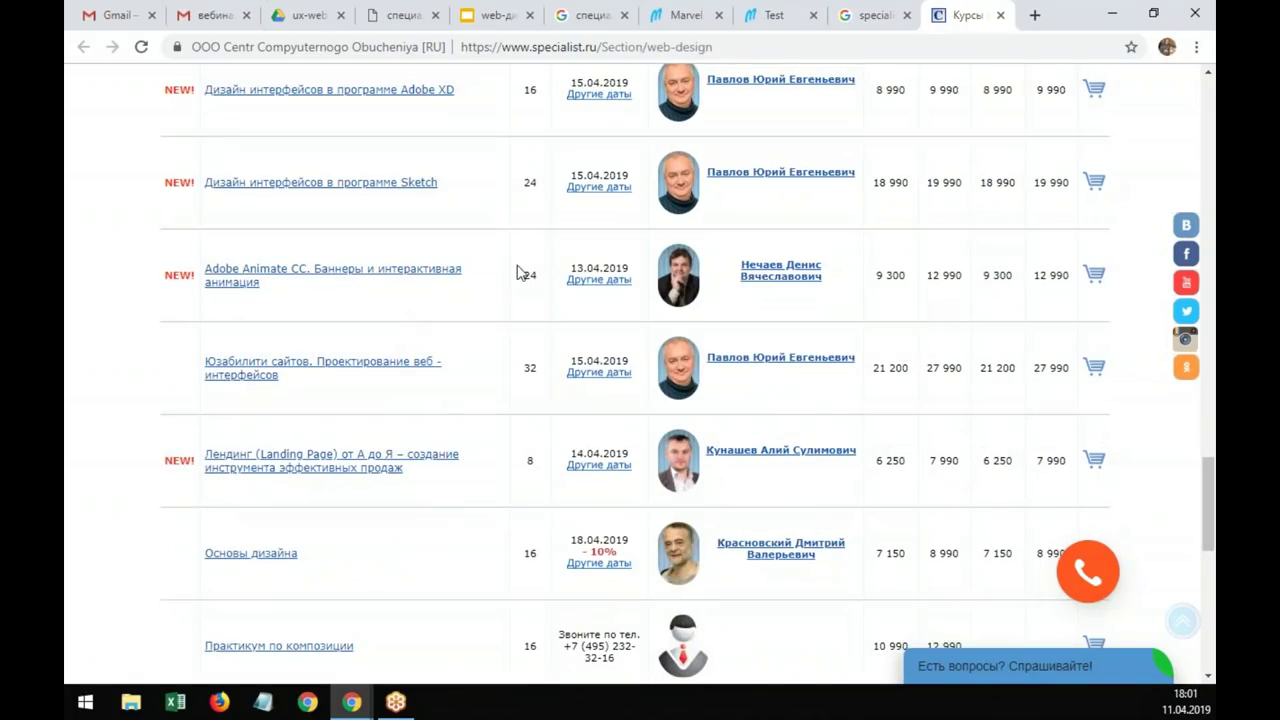
{"action": "scroll", "coordinate": [486, 355], "scroll_direction": "down", "scroll_amount": 2}
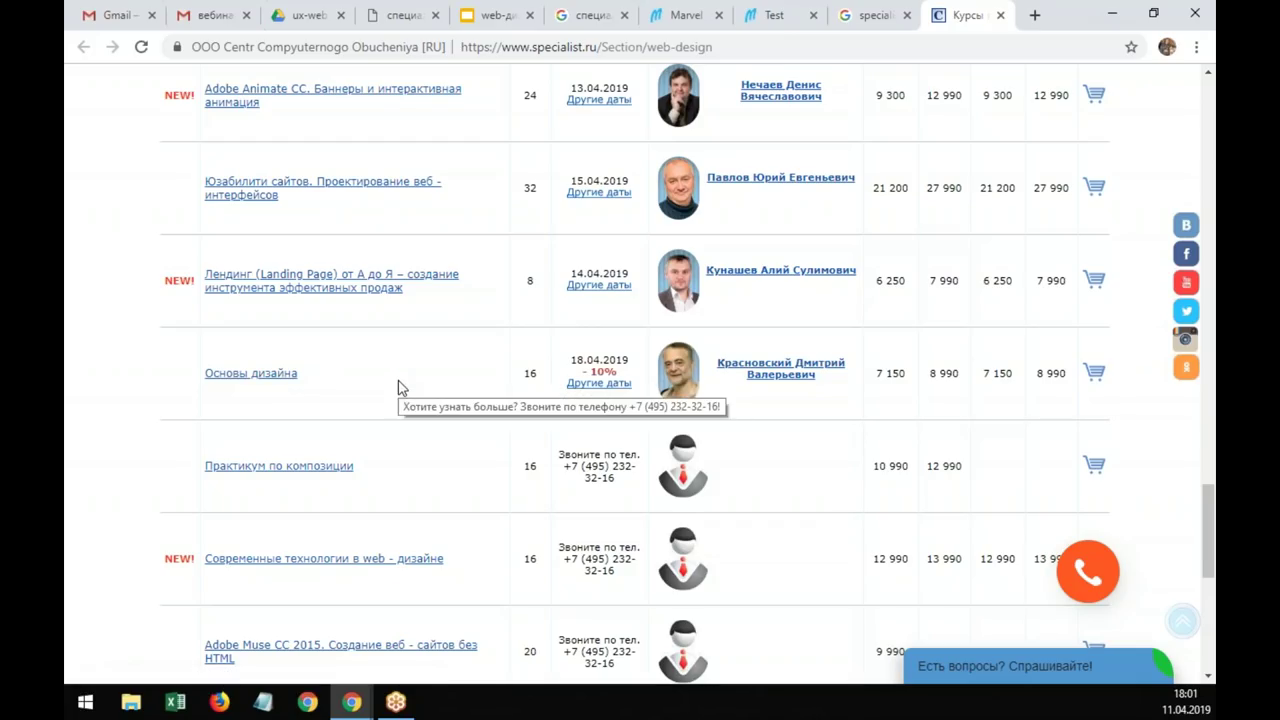
{"action": "scroll", "coordinate": [492, 323], "scroll_direction": "up", "scroll_amount": 3}
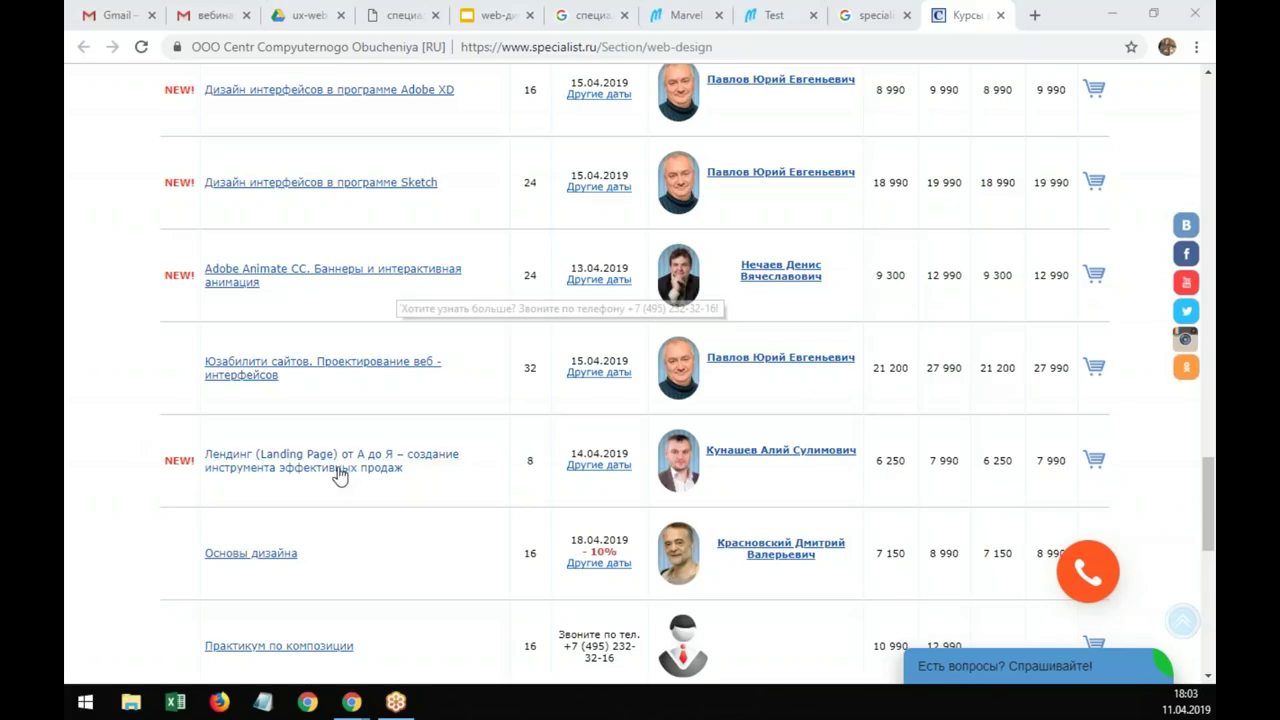
{"action": "scroll", "coordinate": [458, 474], "scroll_direction": "down", "scroll_amount": 2}
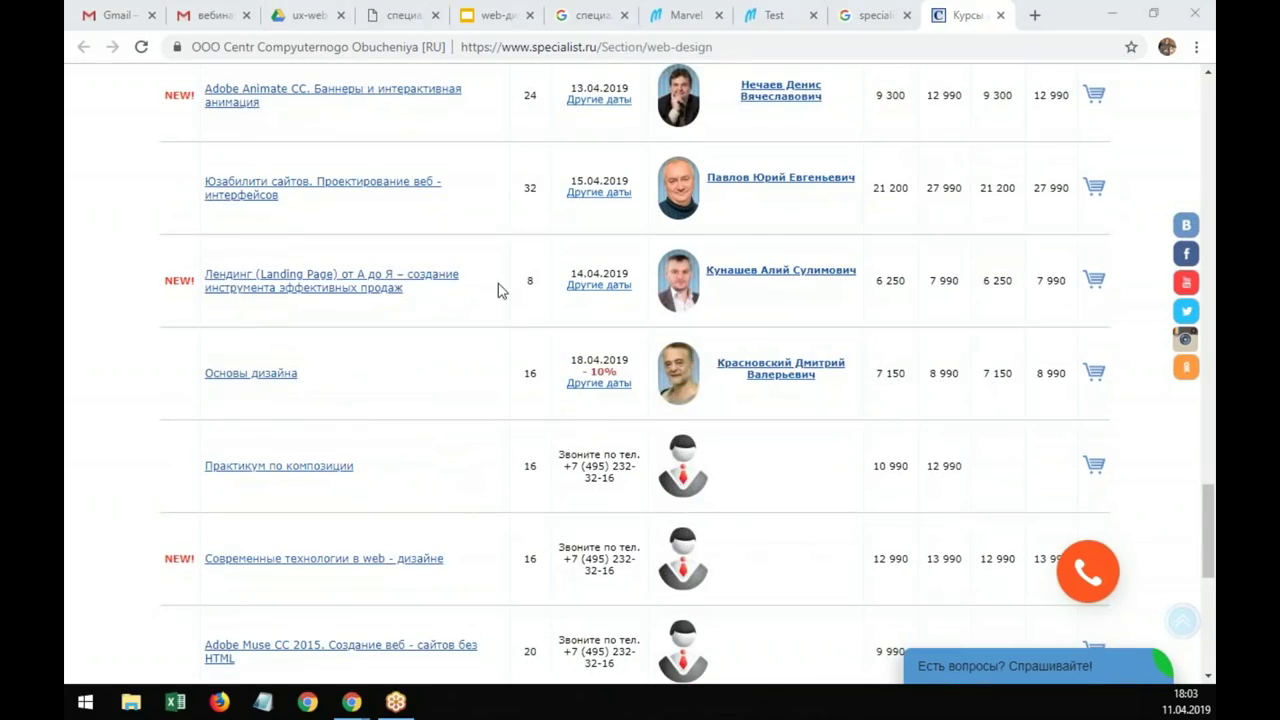
{"action": "scroll", "coordinate": [526, 363], "scroll_direction": "down", "scroll_amount": 2}
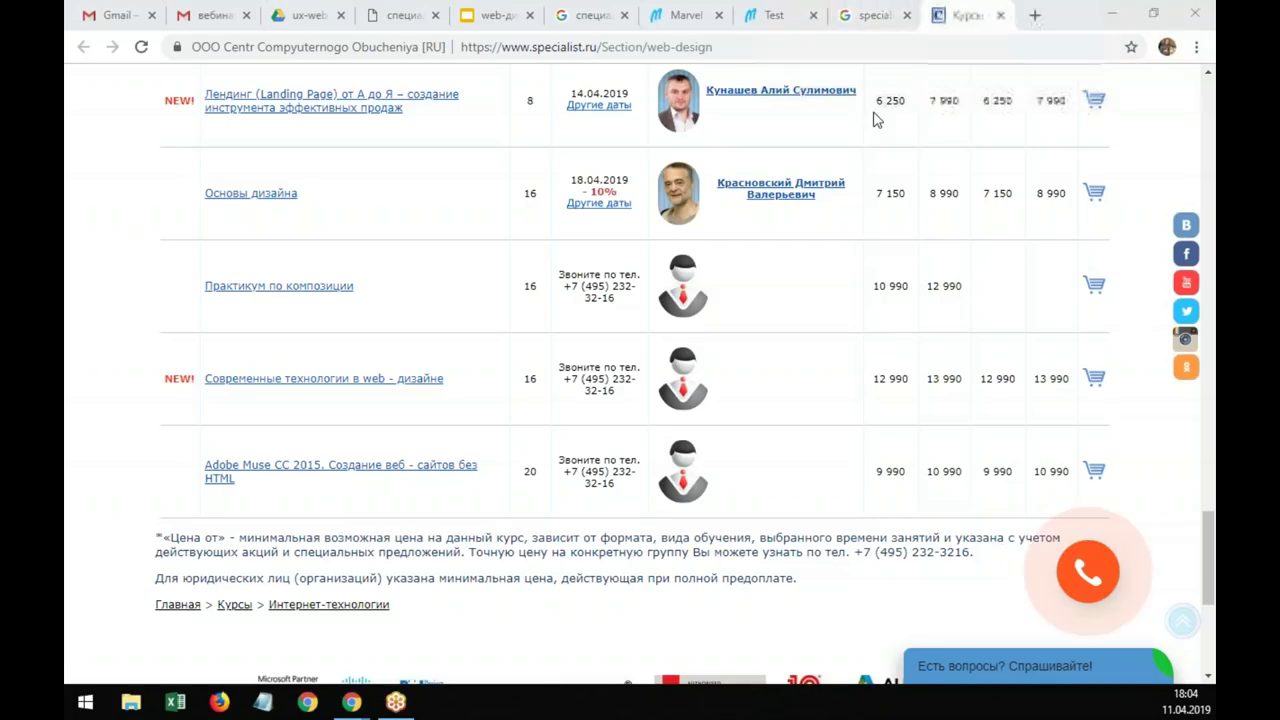
Step: Return to the Google results and search for "adobe muse cc"
{"action": "left_click", "coordinate": [870, 12]}
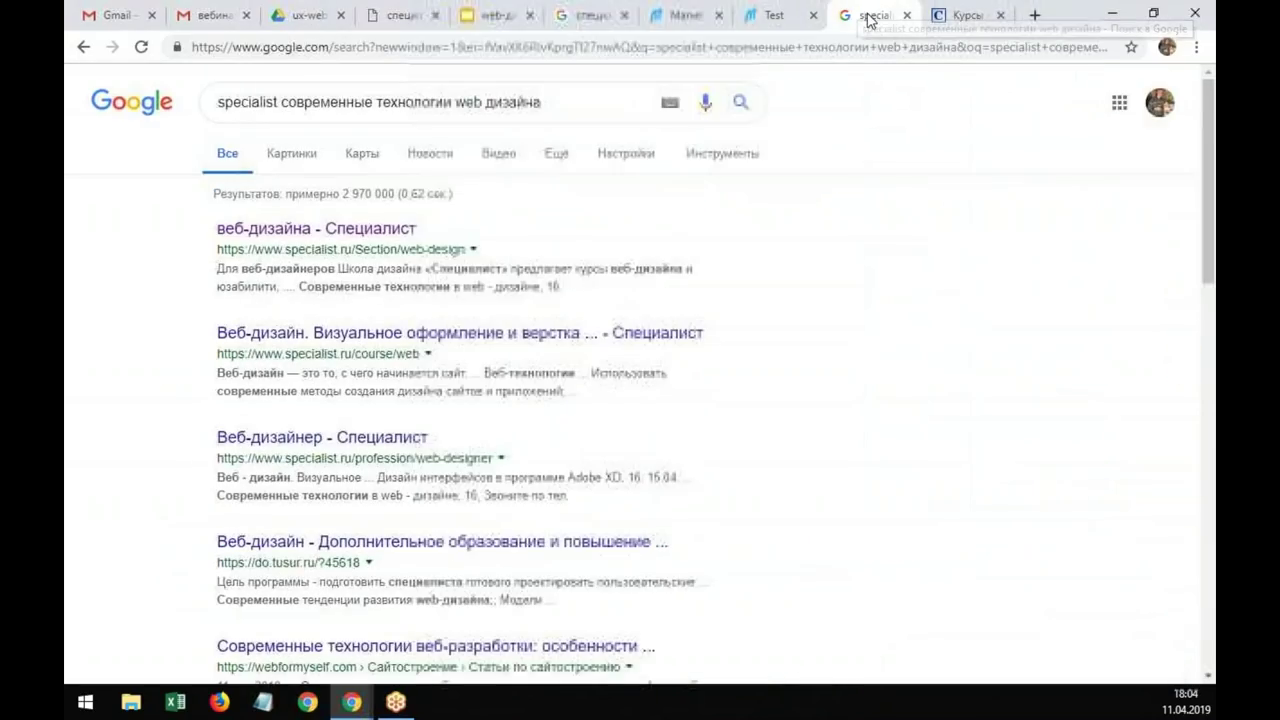
{"action": "left_click", "coordinate": [432, 48]}
{"action": "type", "text": "adobe"}
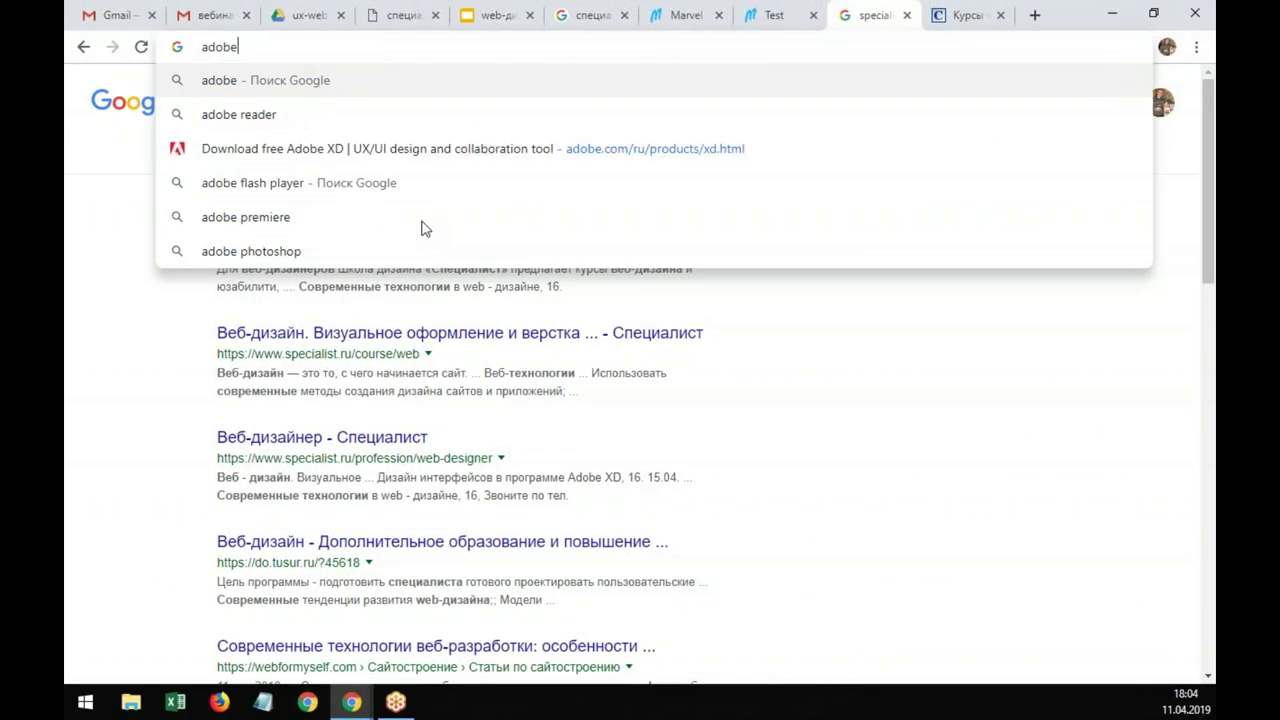
{"action": "type", "text": " muse"}
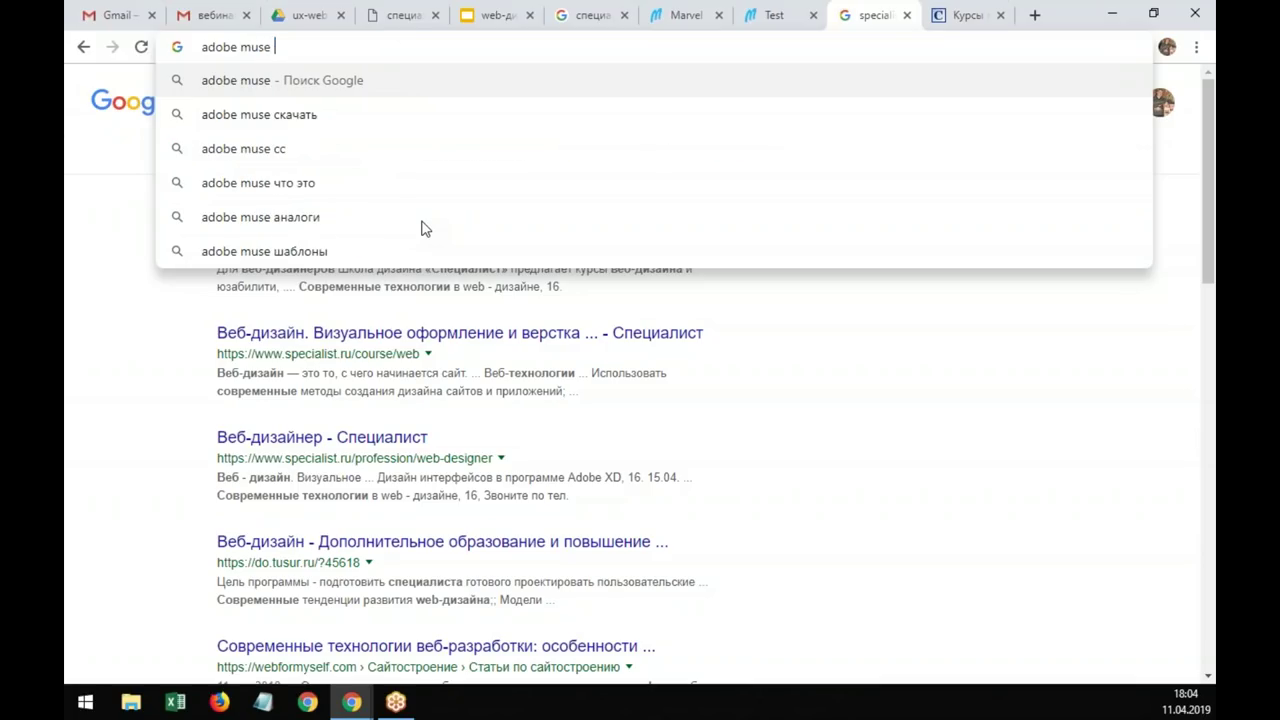
{"action": "key", "text": "Down"}
{"action": "key", "text": "Down"}
{"action": "key", "text": "Return"}
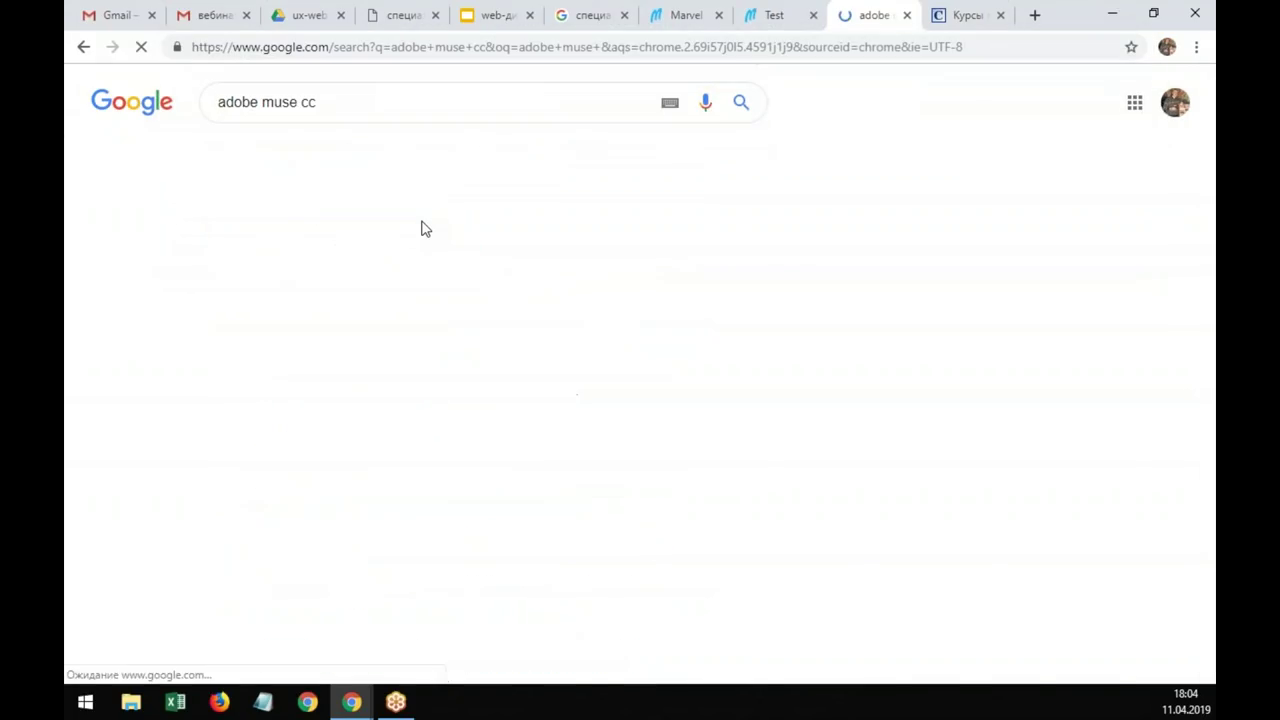
Step: Skim the Adobe Muse search results, open muse.adobe.com, and dismiss the offer to translate the page
{"action": "scroll", "coordinate": [488, 305], "scroll_direction": "down", "scroll_amount": 3}
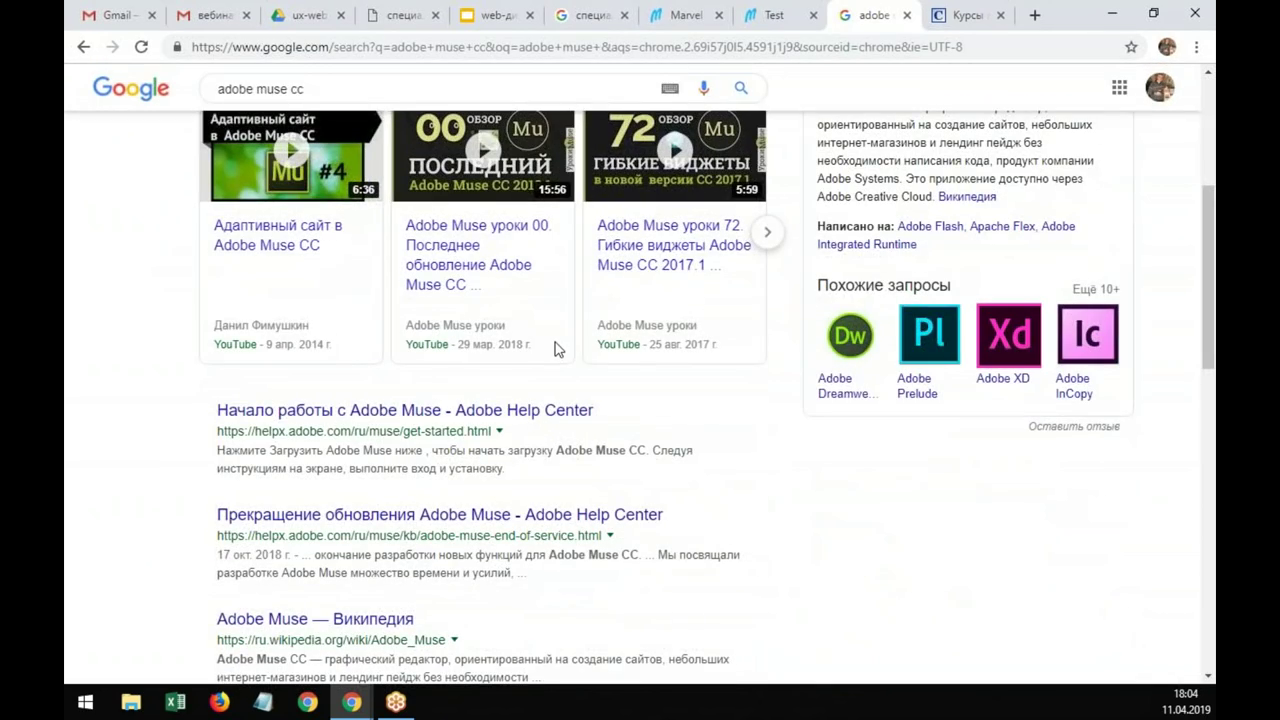
{"action": "scroll", "coordinate": [468, 248], "scroll_direction": "up", "scroll_amount": 3}
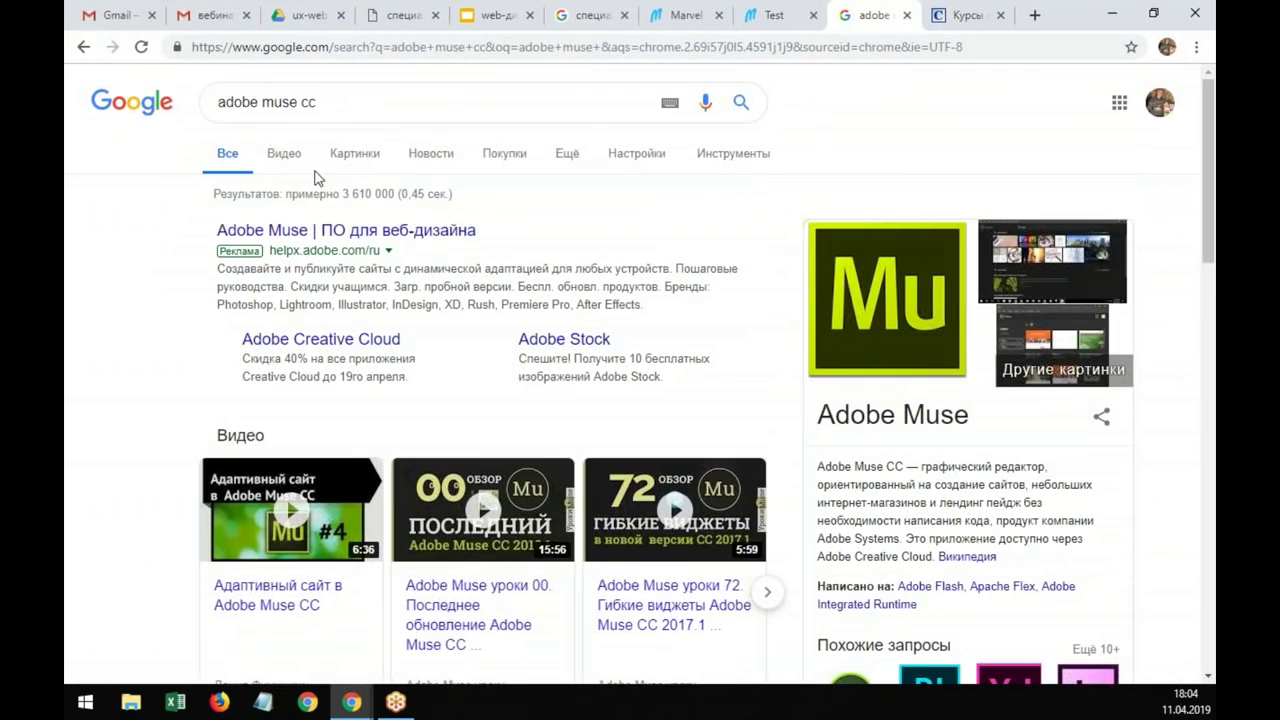
{"action": "scroll", "coordinate": [447, 362], "scroll_direction": "down", "scroll_amount": 3}
{"action": "scroll", "coordinate": [437, 89], "scroll_direction": "up", "scroll_amount": 3}
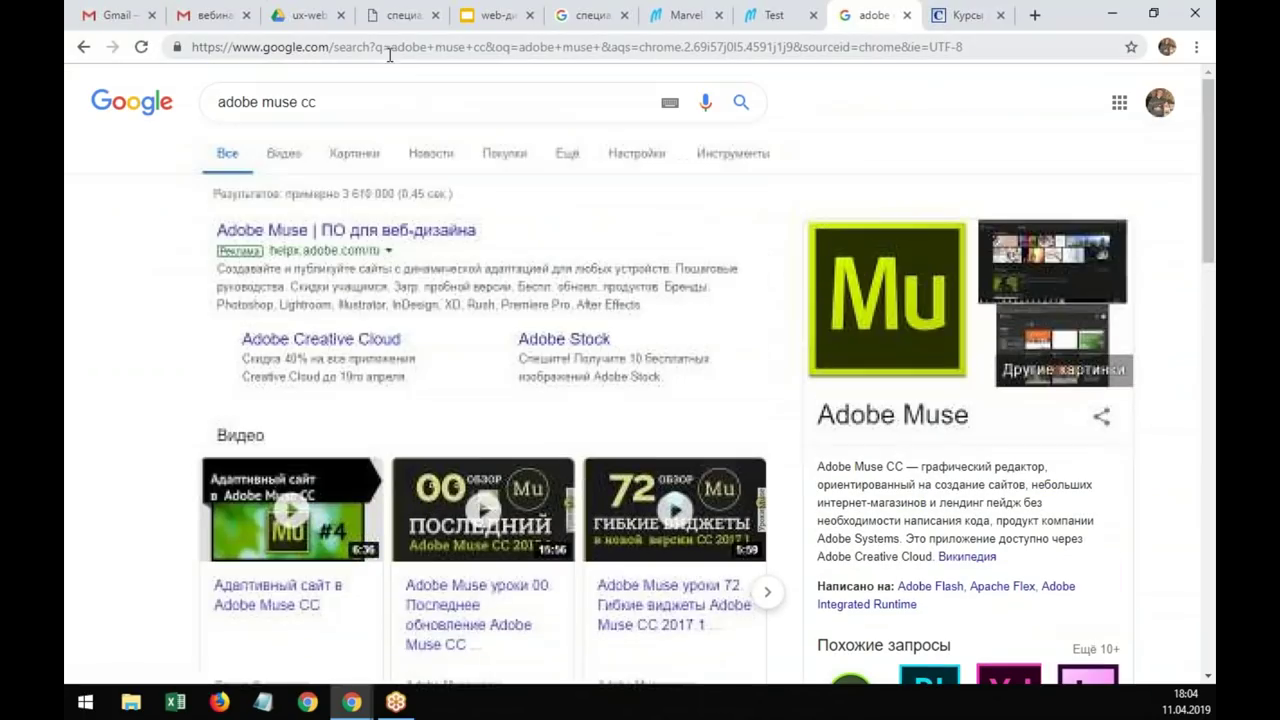
{"action": "left_click", "coordinate": [400, 47]}
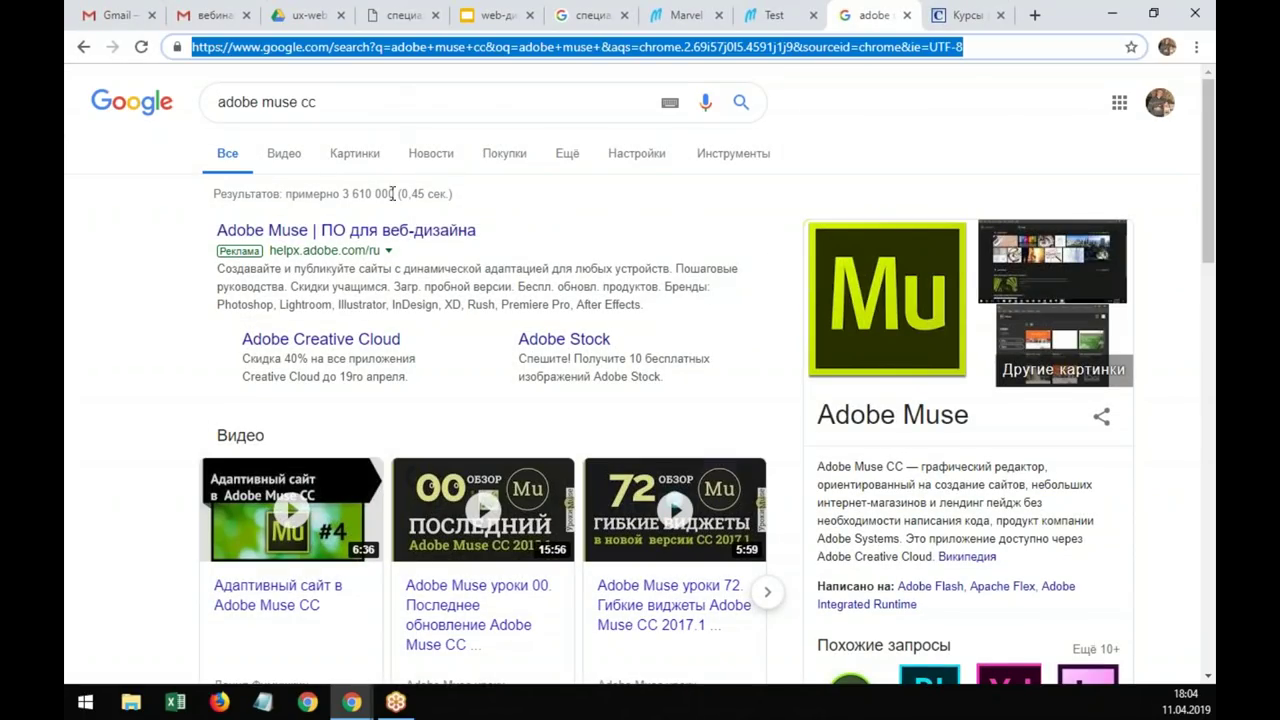
{"action": "type", "text": "muse.adobe.com"}
{"action": "key", "text": "Return"}
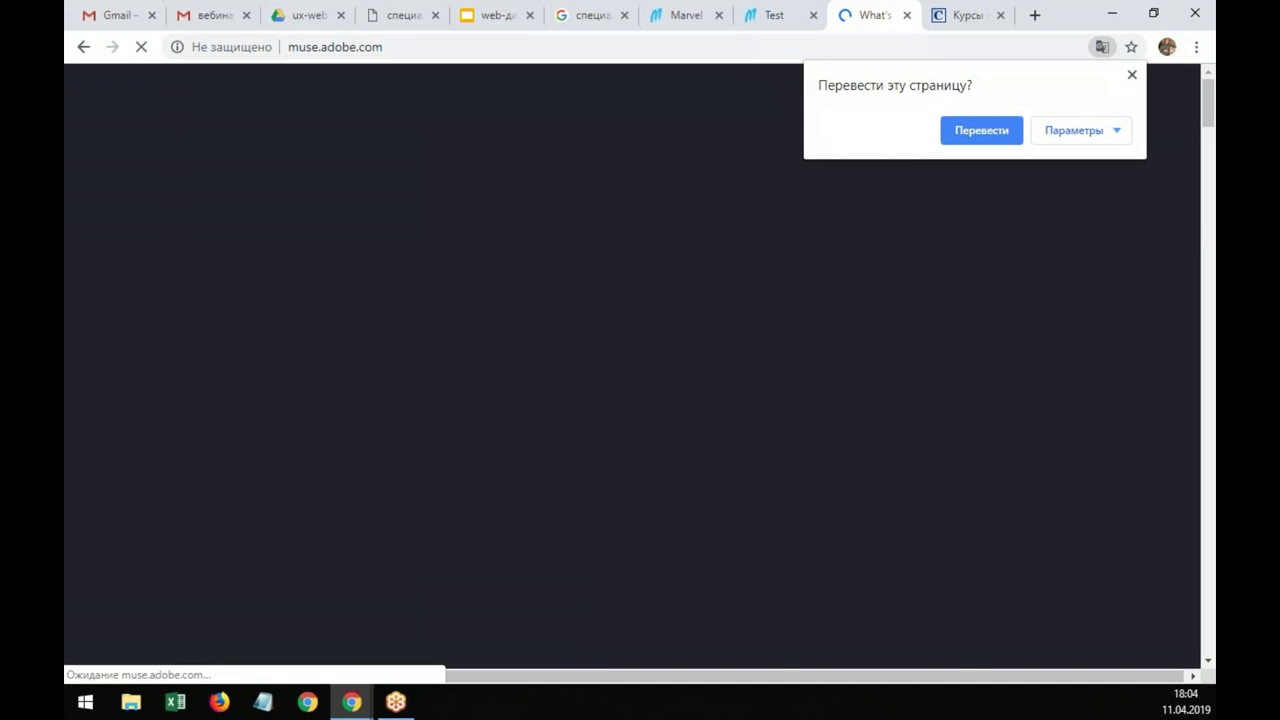
{"action": "left_click", "coordinate": [1131, 74]}
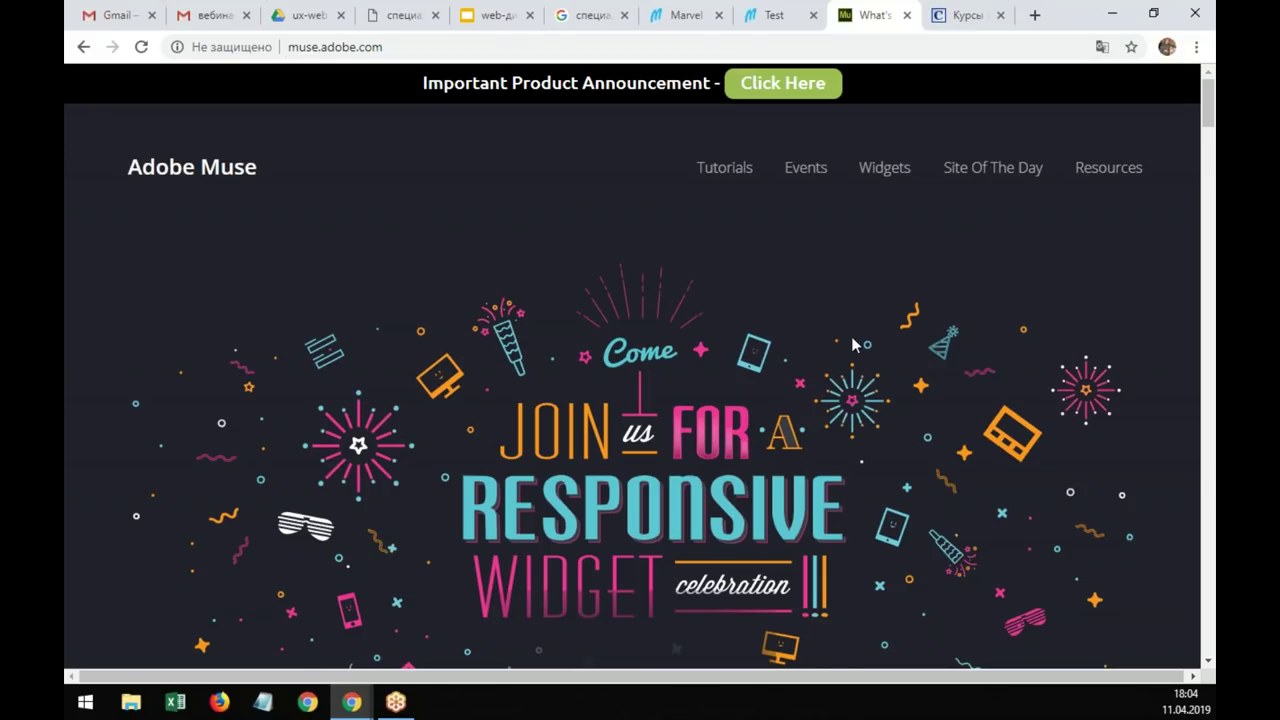
Step: Look through the Adobe Muse home page from the presentation widgets to the slideshow section and return to its beginning
{"action": "scroll", "coordinate": [825, 315], "scroll_direction": "down", "scroll_amount": 7}
{"action": "scroll", "coordinate": [825, 324], "scroll_direction": "down", "scroll_amount": 8}
{"action": "scroll", "coordinate": [825, 324], "scroll_direction": "down", "scroll_amount": 4}
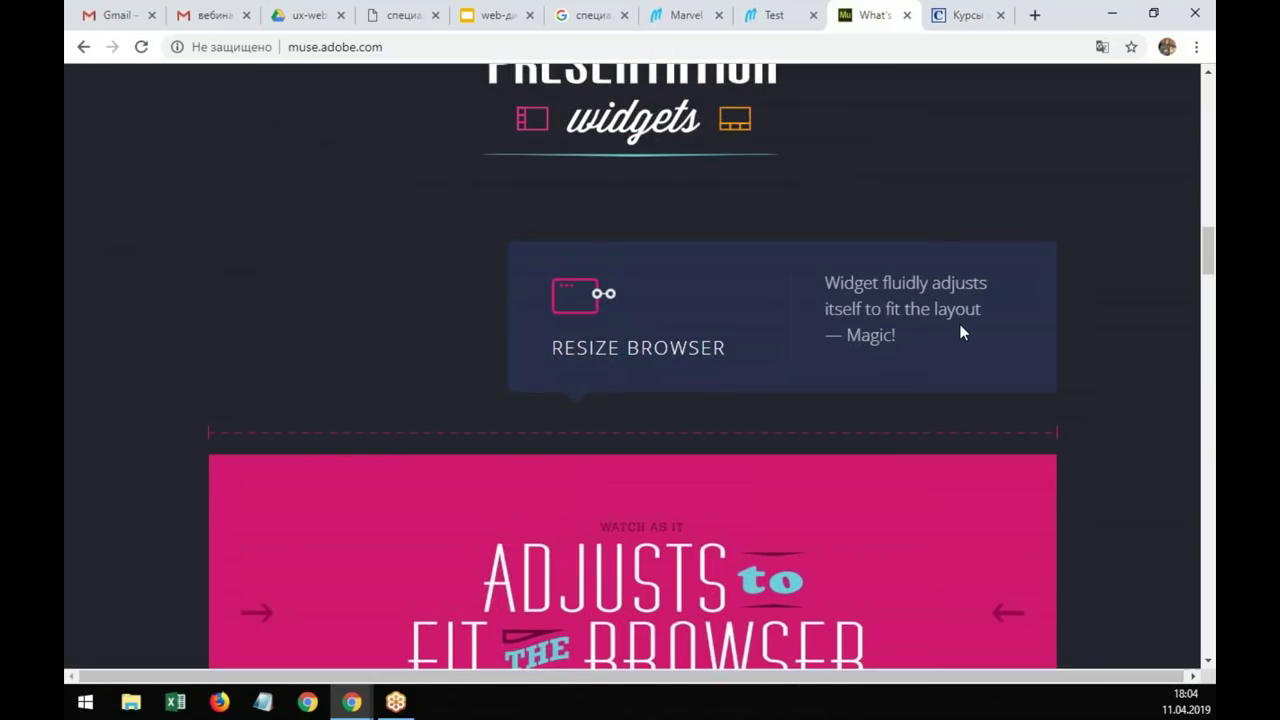
{"action": "scroll", "coordinate": [960, 332], "scroll_direction": "down", "scroll_amount": 5}
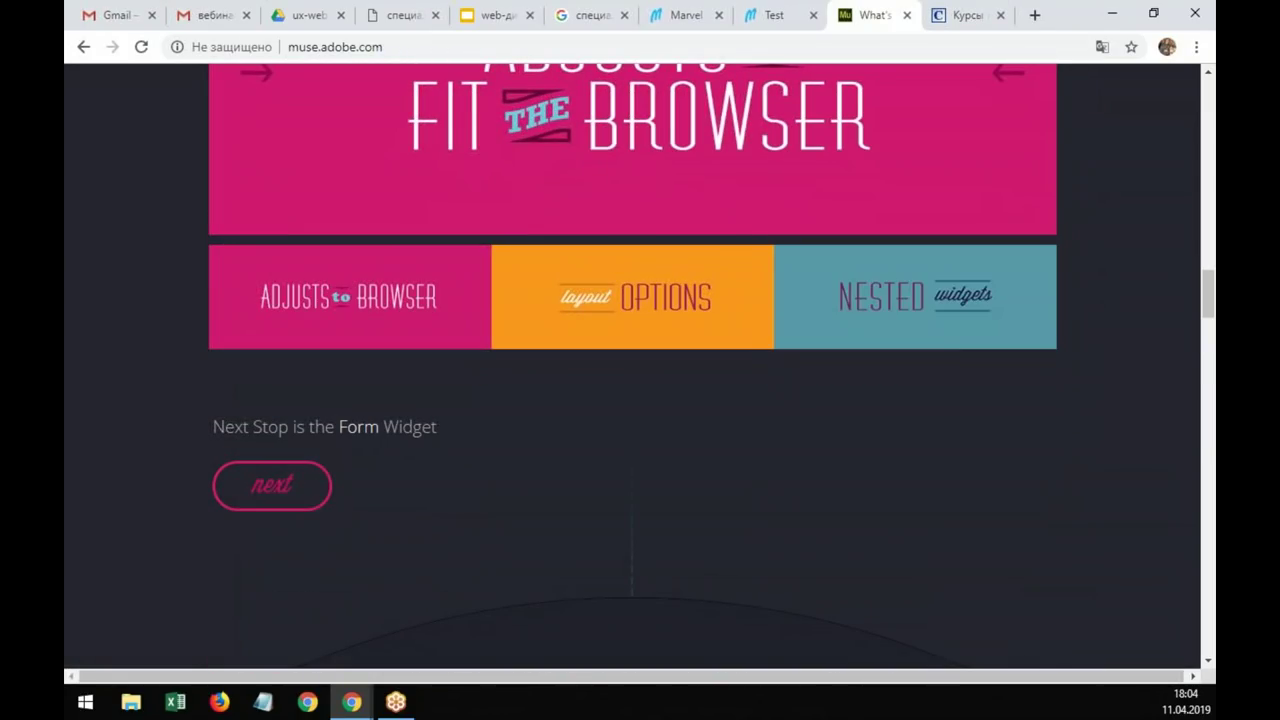
{"action": "scroll", "coordinate": [957, 331], "scroll_direction": "down", "scroll_amount": 3}
{"action": "scroll", "coordinate": [955, 333], "scroll_direction": "down", "scroll_amount": 5}
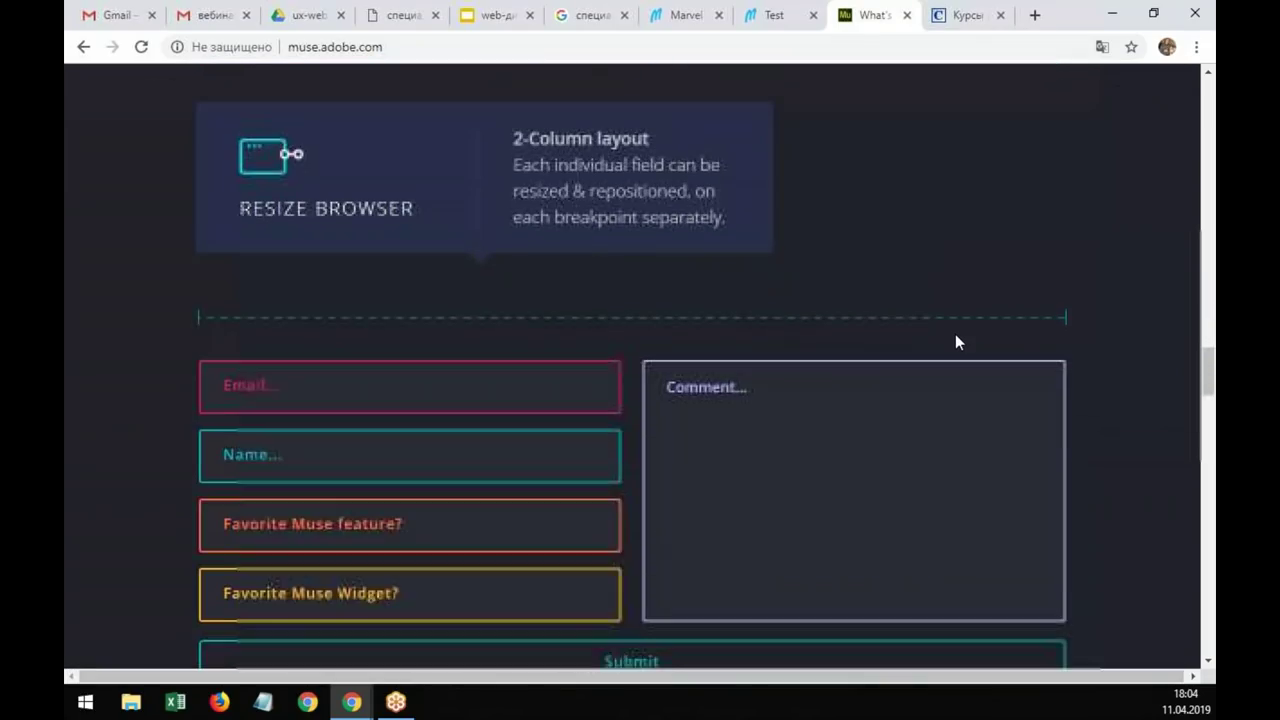
{"action": "scroll", "coordinate": [952, 336], "scroll_direction": "down", "scroll_amount": 6}
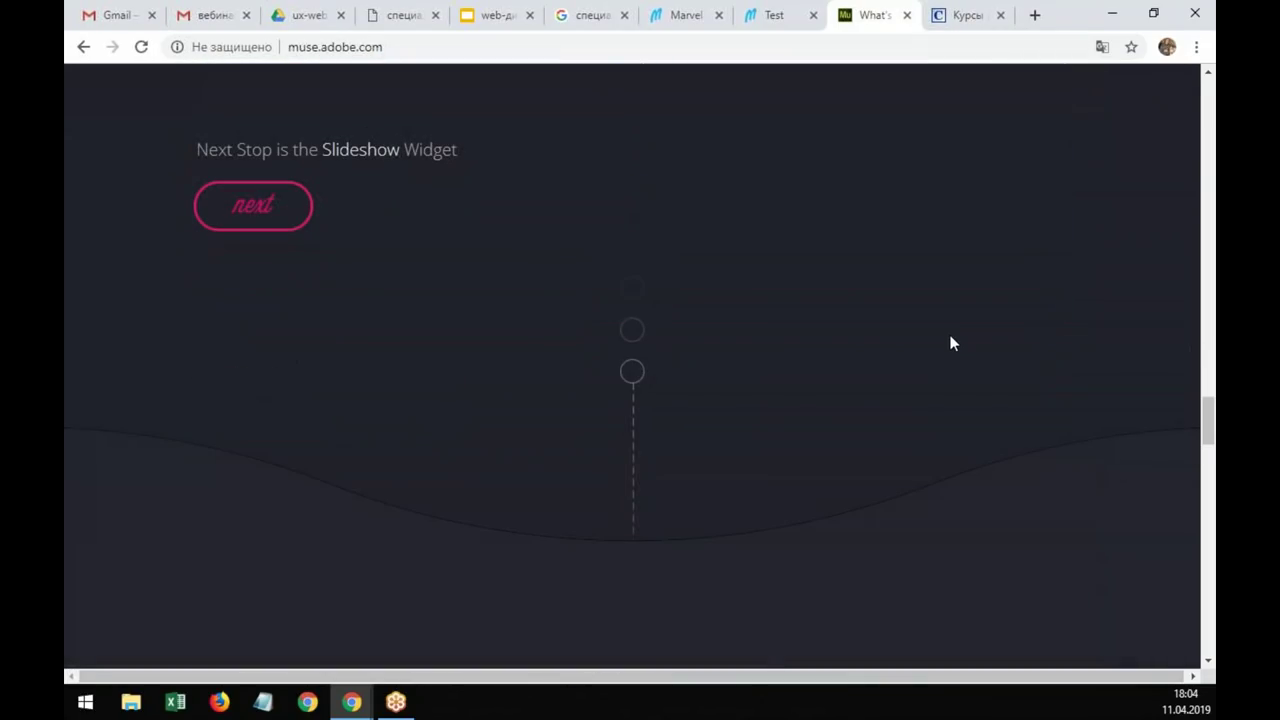
{"action": "scroll", "coordinate": [951, 343], "scroll_direction": "down", "scroll_amount": 8}
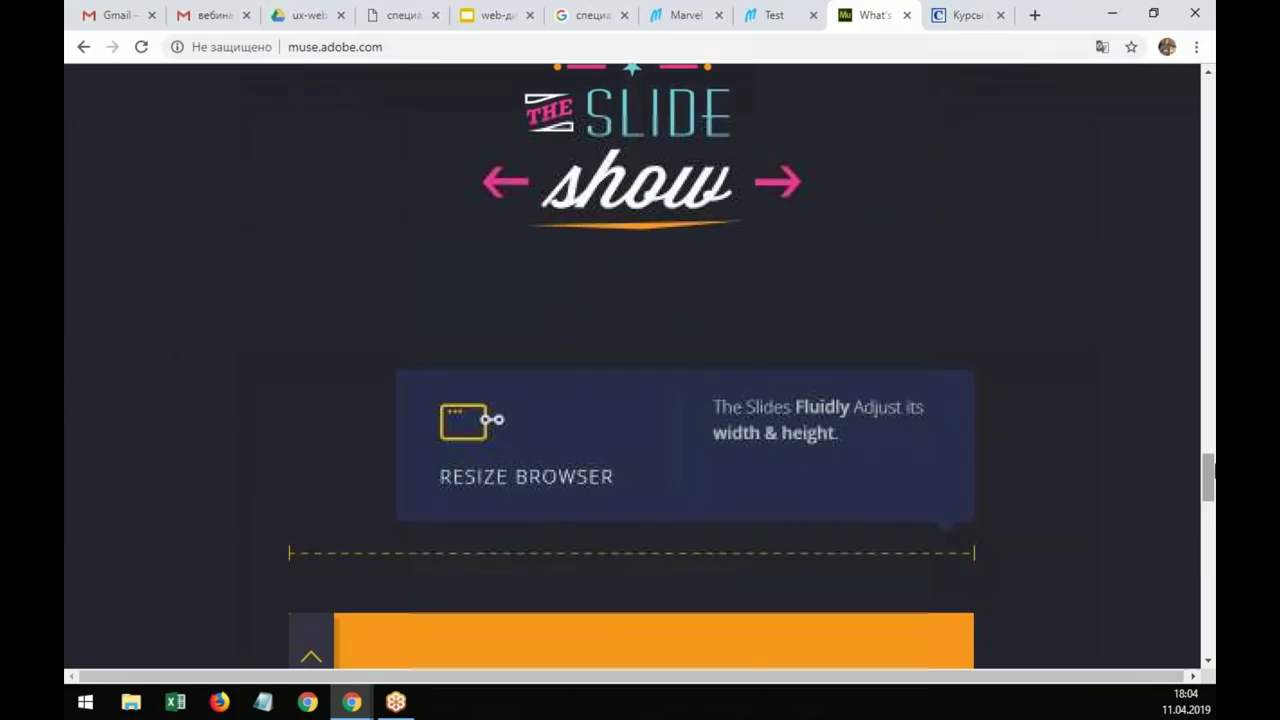
{"action": "left_click_drag", "start_coordinate": [1209, 472], "coordinate": [1207, 100]}
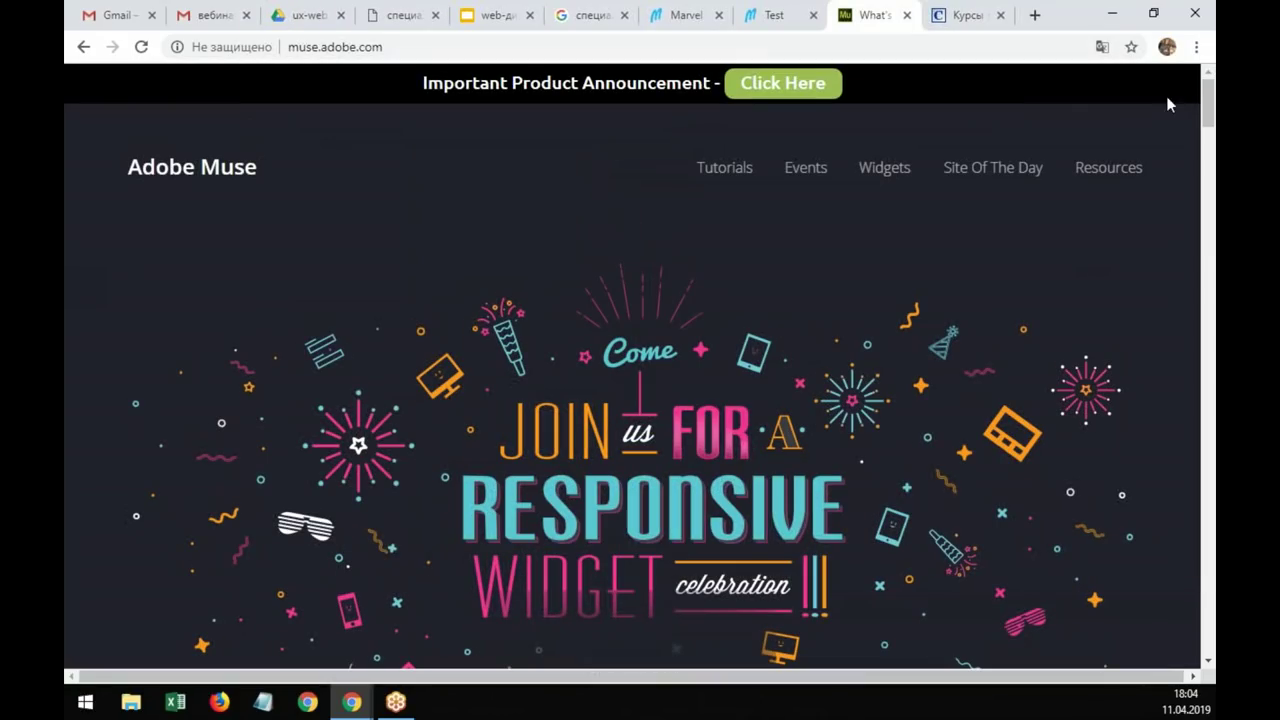
Step: Open the Site of the Day collection and browse past the Adapt-Studio Inc. feature to the Previously Featured sites
{"action": "left_click", "coordinate": [995, 172]}
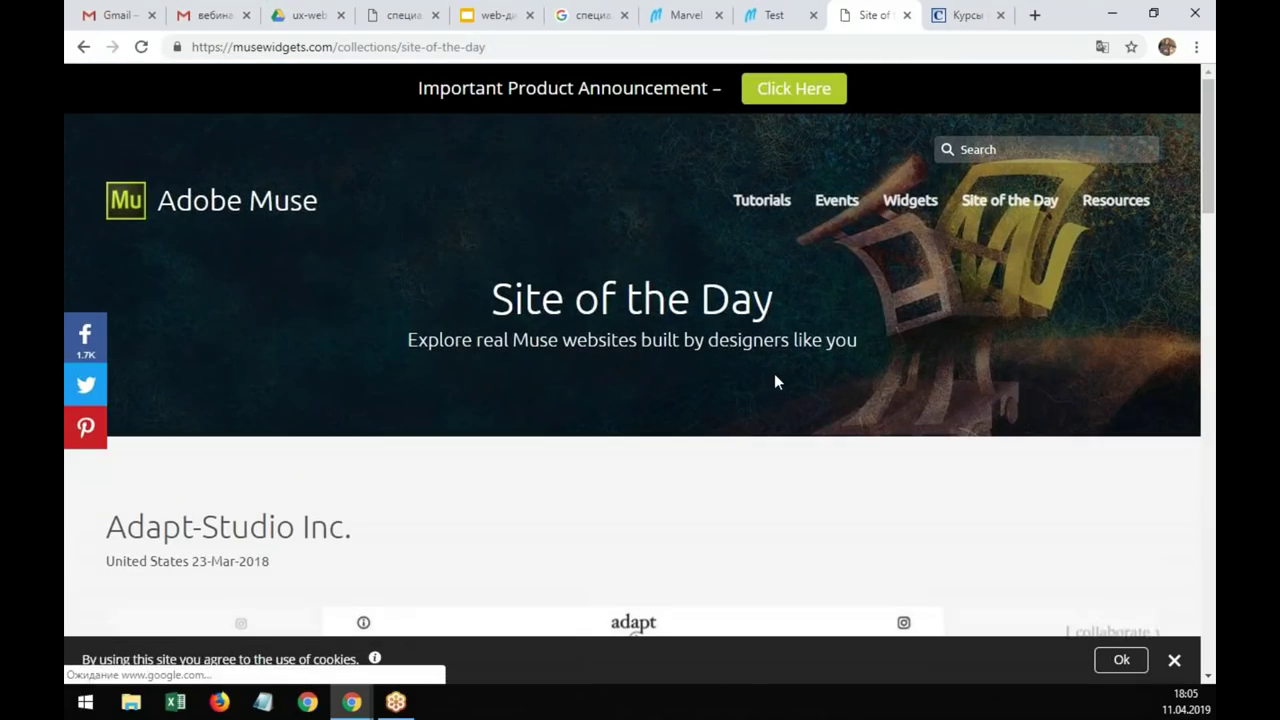
{"action": "scroll", "coordinate": [776, 380], "scroll_direction": "down", "scroll_amount": 2}
{"action": "scroll", "coordinate": [776, 381], "scroll_direction": "down", "scroll_amount": 2}
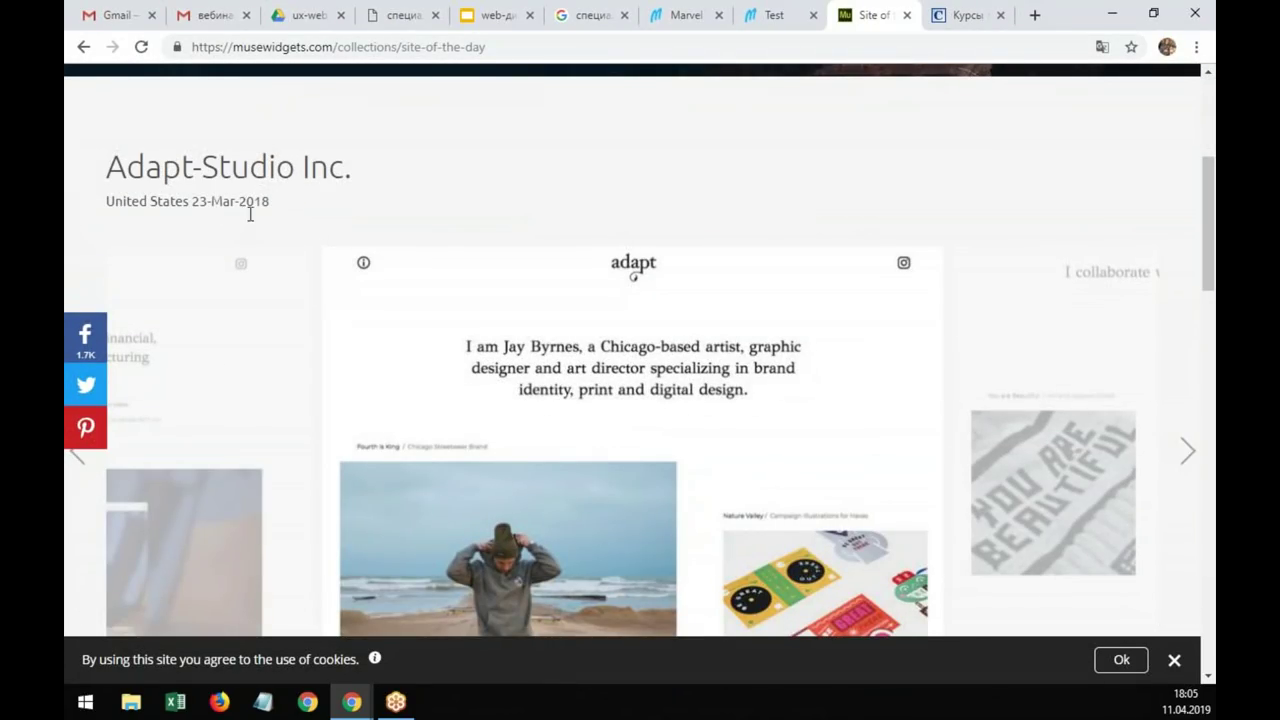
{"action": "scroll", "coordinate": [332, 330], "scroll_direction": "down", "scroll_amount": 2}
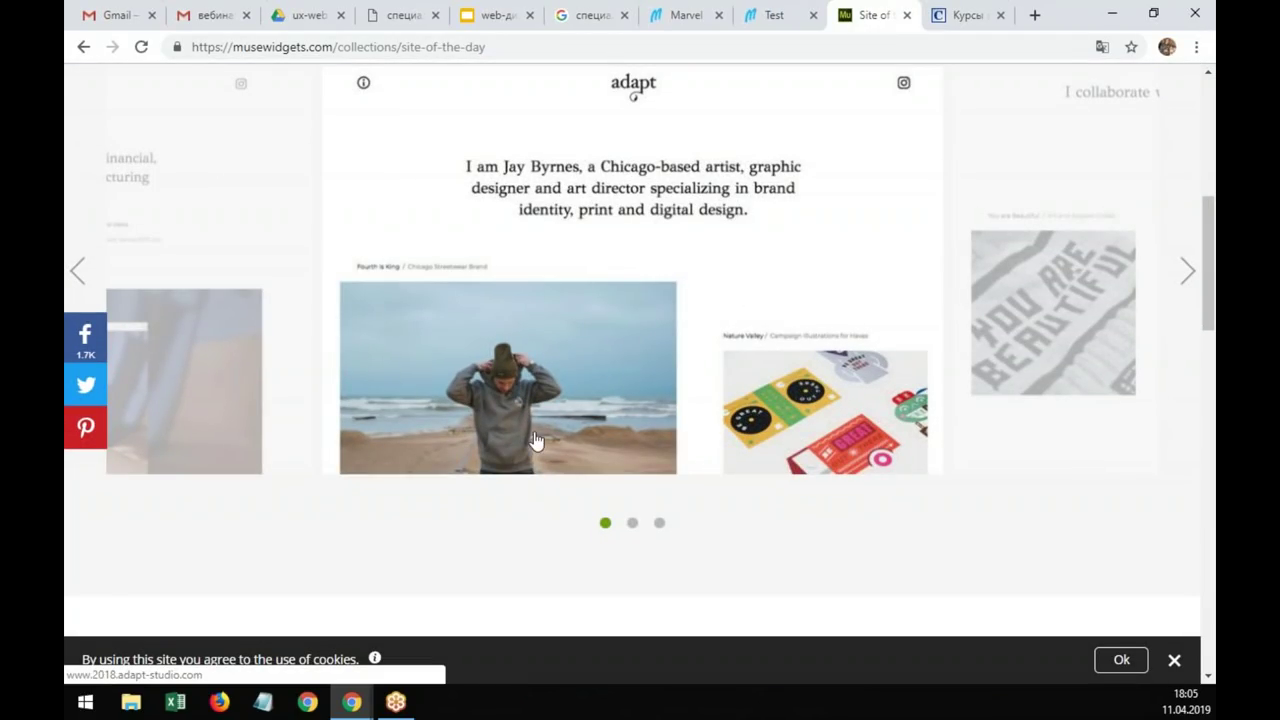
{"action": "scroll", "coordinate": [533, 440], "scroll_direction": "down", "scroll_amount": 2}
{"action": "scroll", "coordinate": [533, 440], "scroll_direction": "down", "scroll_amount": 3}
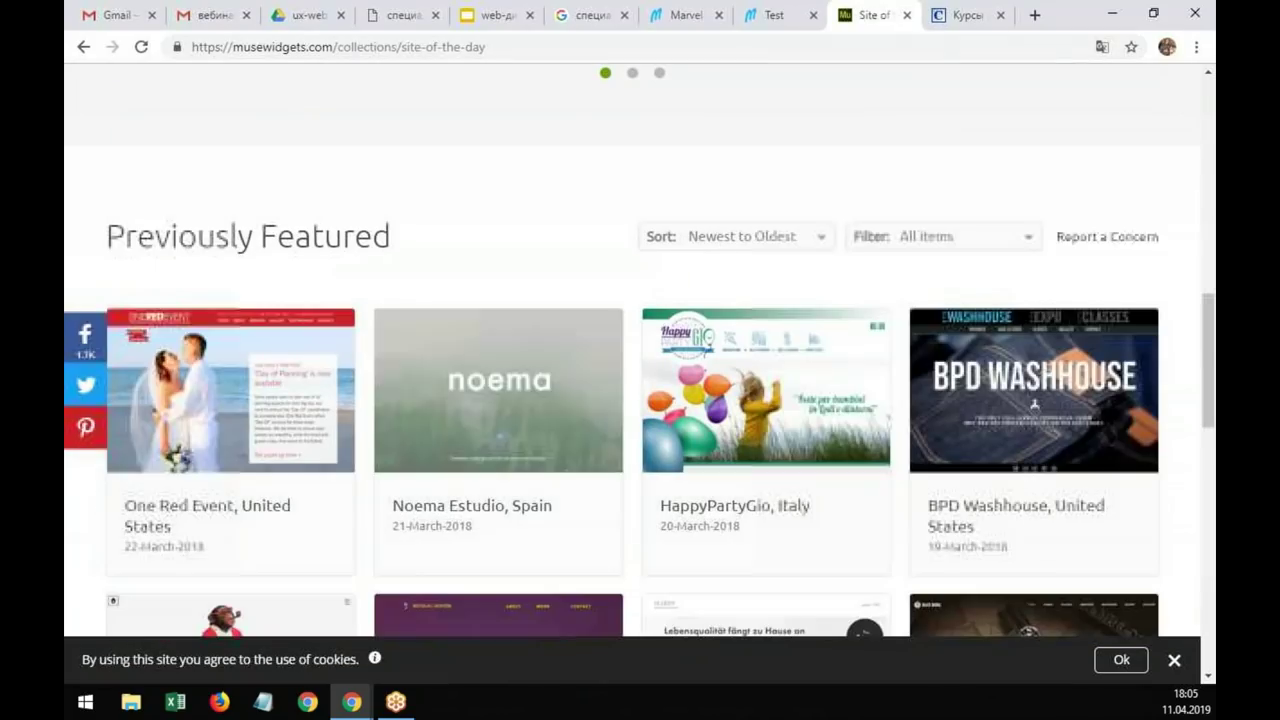
Step: Open the featured One Red Event entry, view its live website, and dismiss the translation offer
{"action": "left_click", "coordinate": [193, 380]}
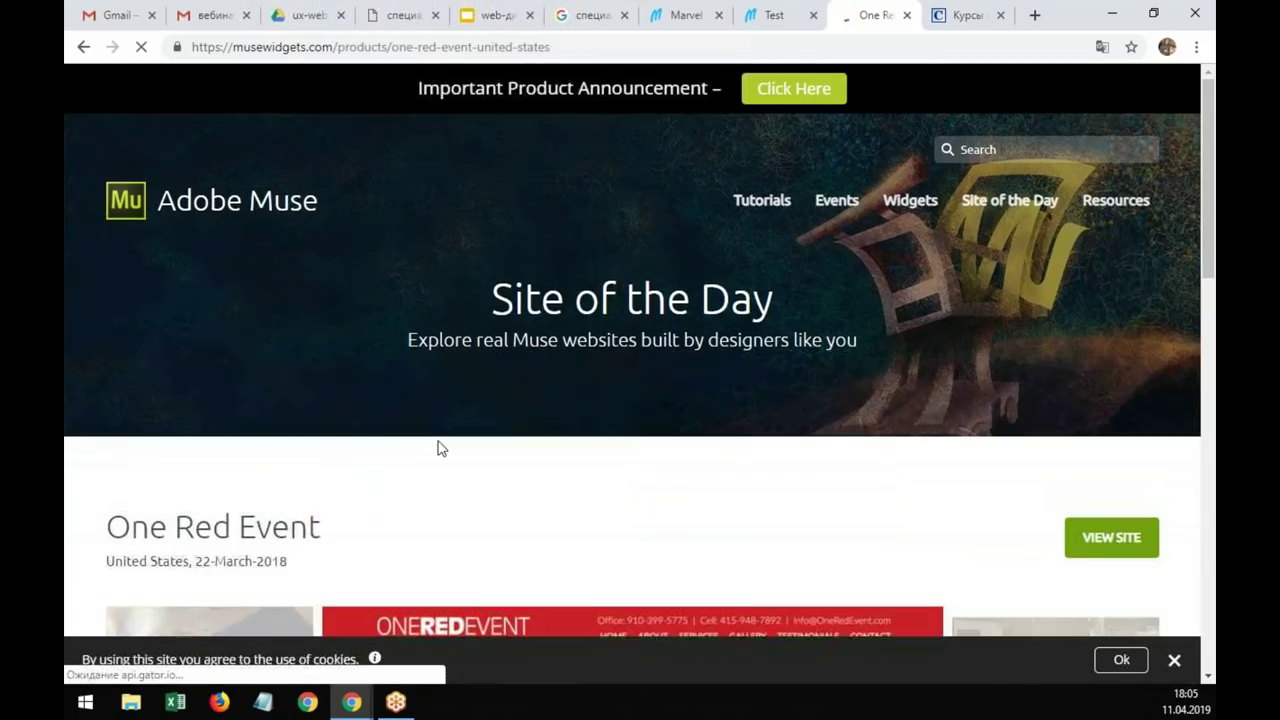
{"action": "scroll", "coordinate": [435, 448], "scroll_direction": "down", "scroll_amount": 3}
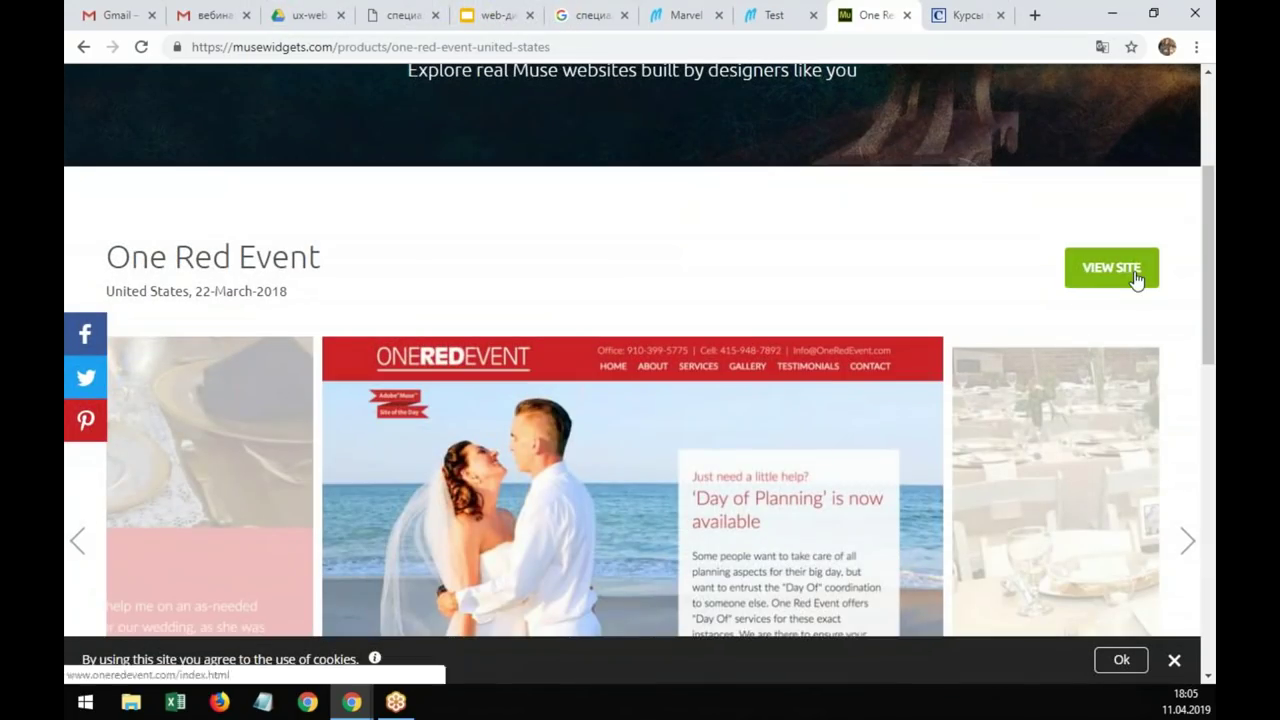
{"action": "left_click", "coordinate": [1109, 270]}
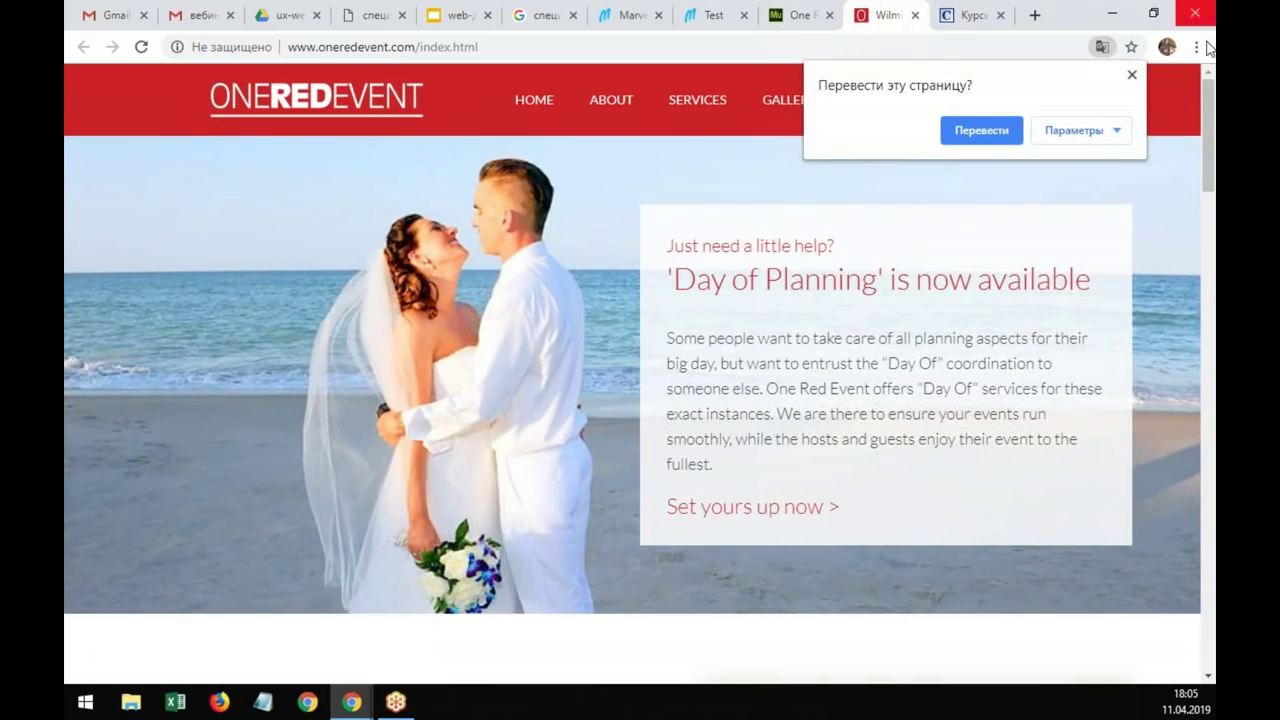
{"action": "left_click", "coordinate": [1132, 75]}
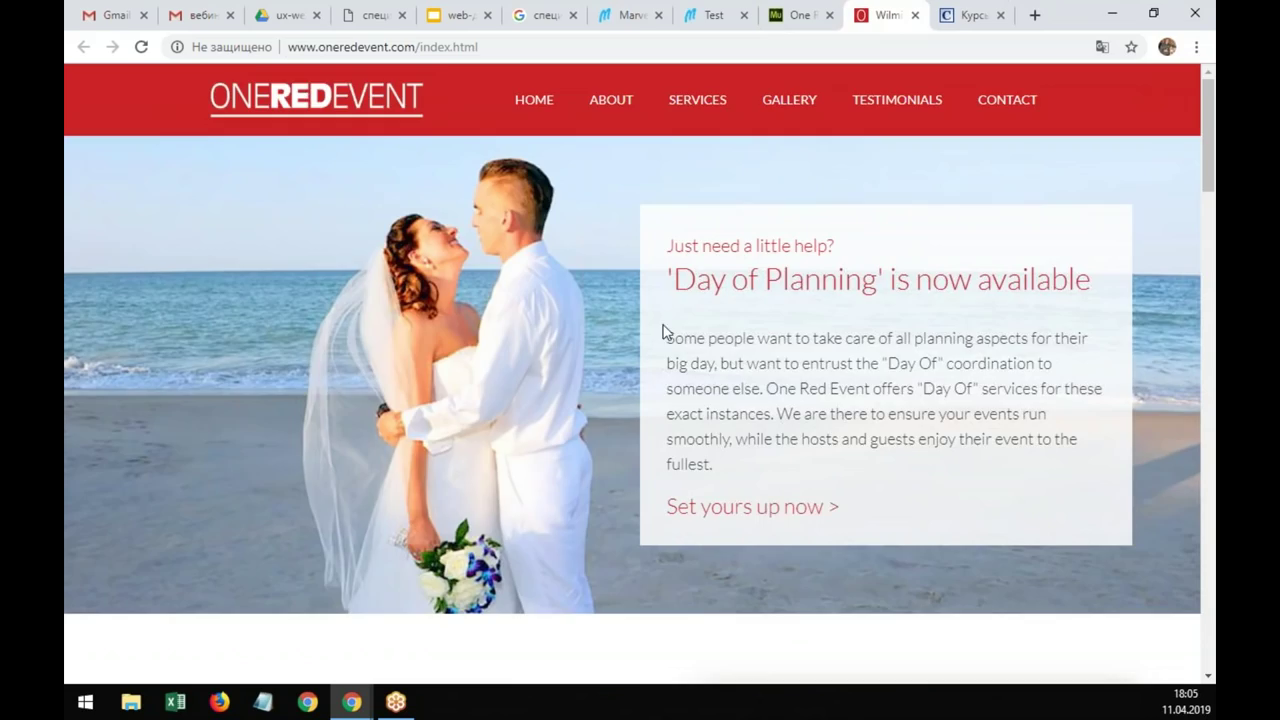
Step: Review the One Red Event home page through its planner, about and map sections, and go back up
{"action": "scroll", "coordinate": [827, 330], "scroll_direction": "down", "scroll_amount": 9}
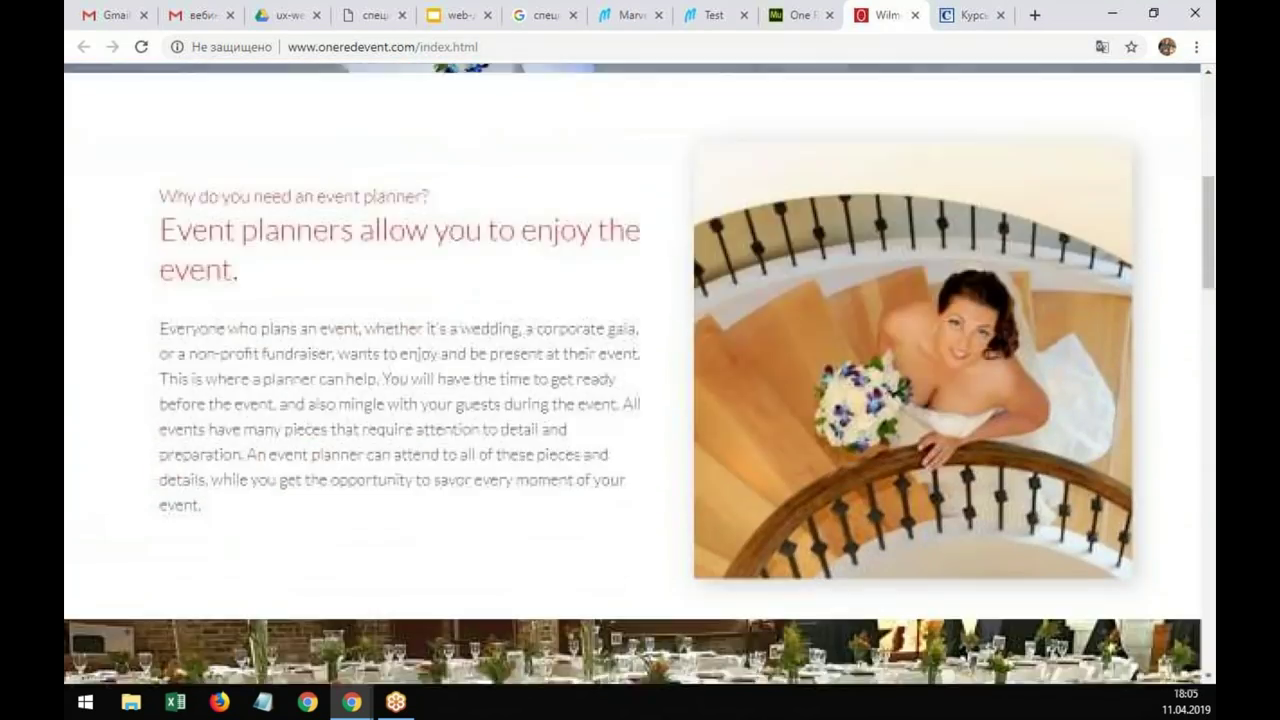
{"action": "scroll", "coordinate": [640, 374], "scroll_direction": "down", "scroll_amount": 5}
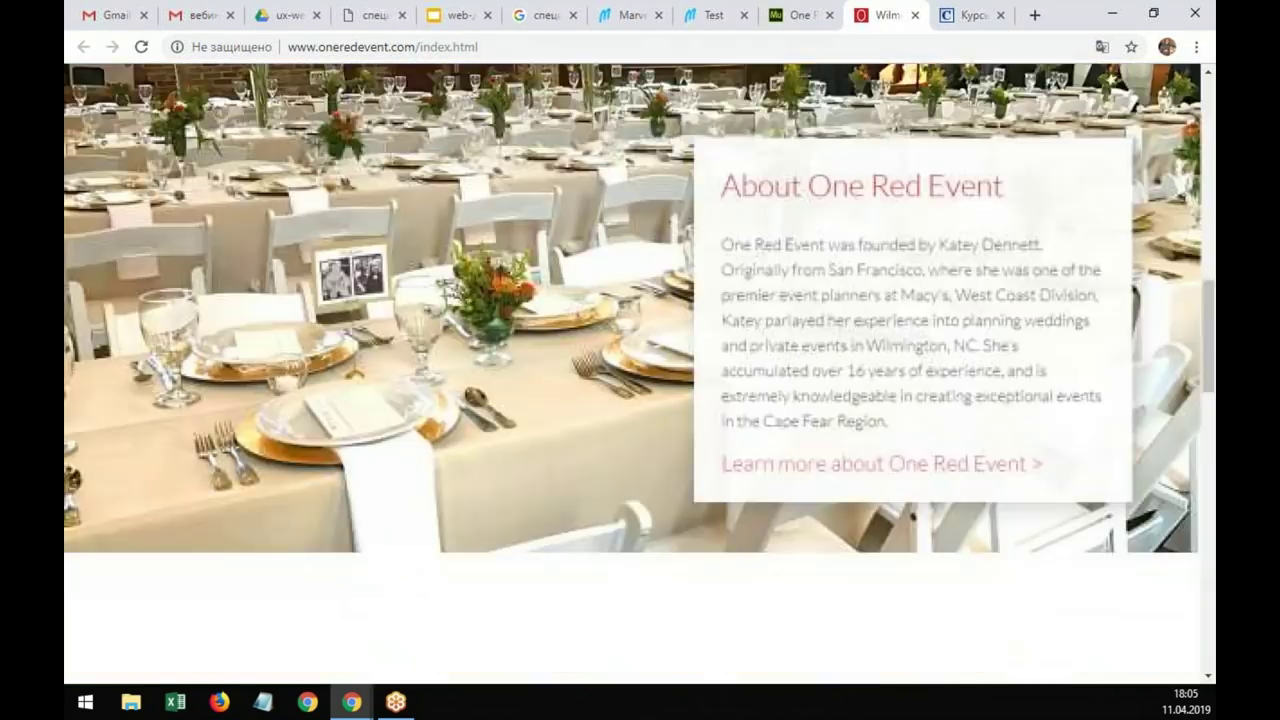
{"action": "scroll", "coordinate": [640, 374], "scroll_direction": "down", "scroll_amount": 4}
{"action": "scroll", "coordinate": [640, 374], "scroll_direction": "down", "scroll_amount": 2}
{"action": "scroll", "coordinate": [640, 374], "scroll_direction": "down", "scroll_amount": 2}
{"action": "scroll", "coordinate": [640, 374], "scroll_direction": "down", "scroll_amount": 3}
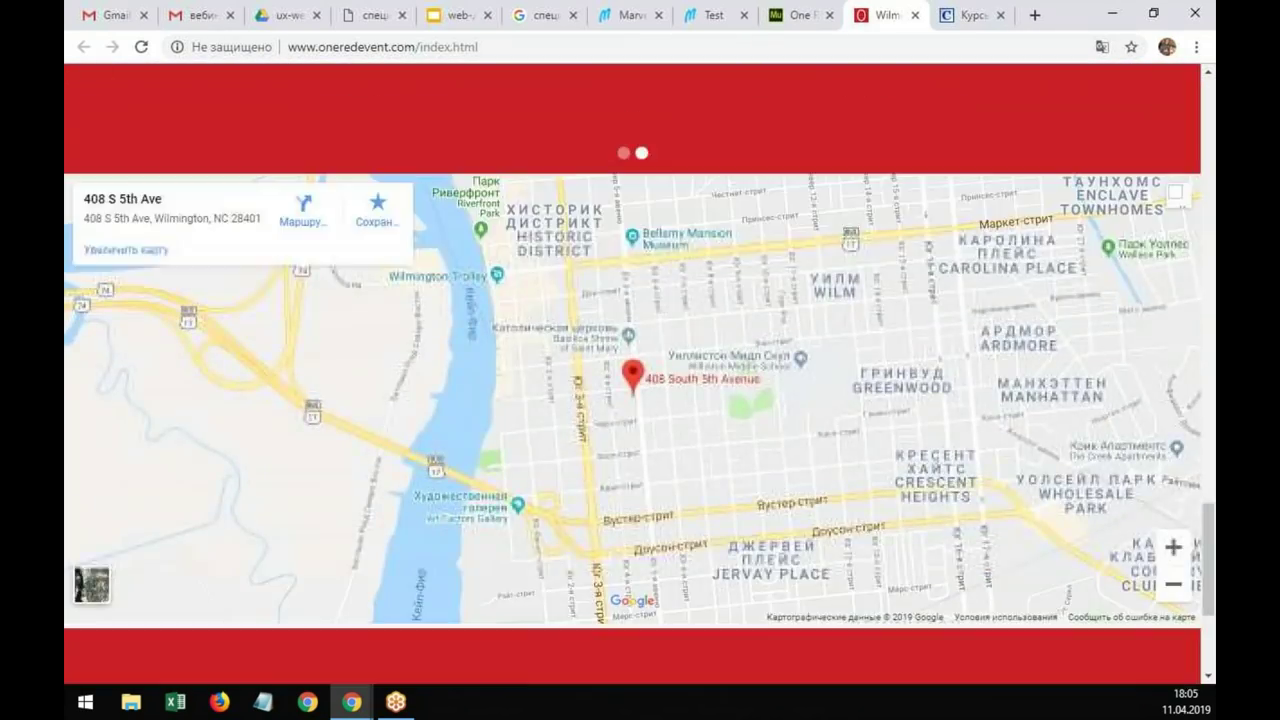
{"action": "scroll", "coordinate": [851, 392], "scroll_direction": "down", "scroll_amount": 3}
{"action": "scroll", "coordinate": [853, 425], "scroll_direction": "up", "scroll_amount": 15}
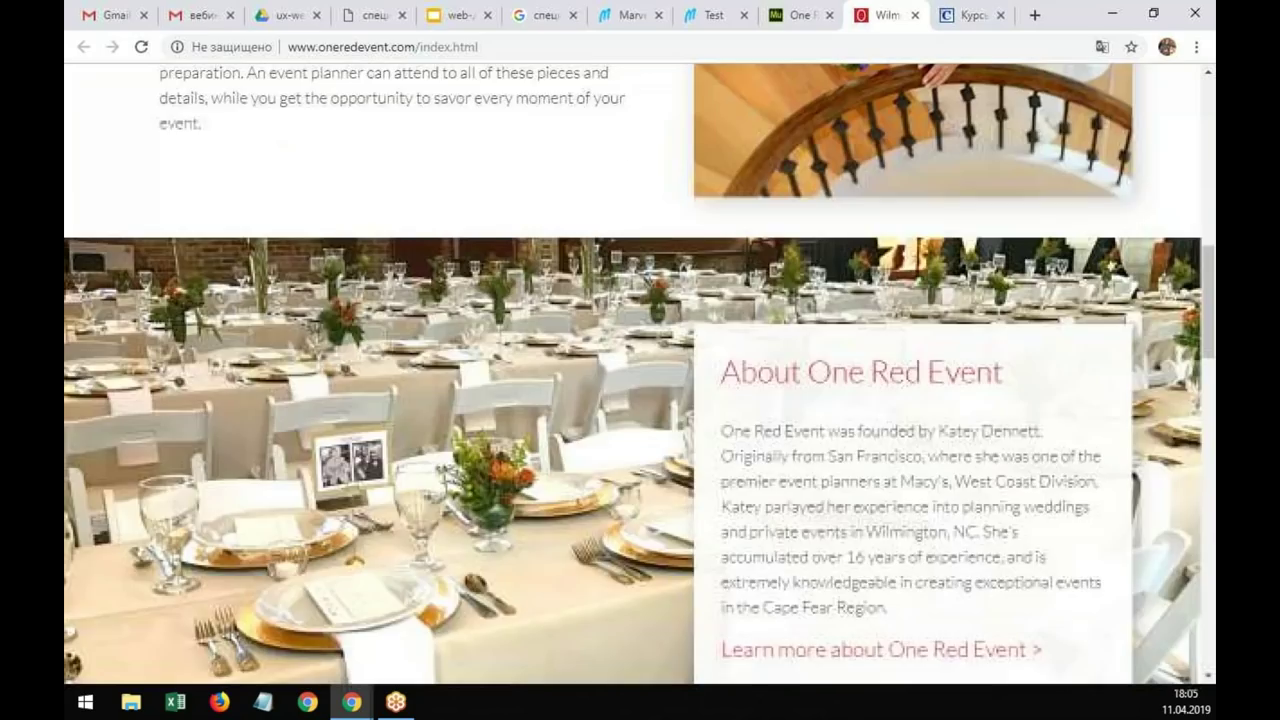
{"action": "scroll", "coordinate": [853, 425], "scroll_direction": "up", "scroll_amount": 4}
Step: Take the browser out of full-screen size and narrow and widen its window to demonstrate the site's responsive layout
{"action": "left_click", "coordinate": [1154, 13]}
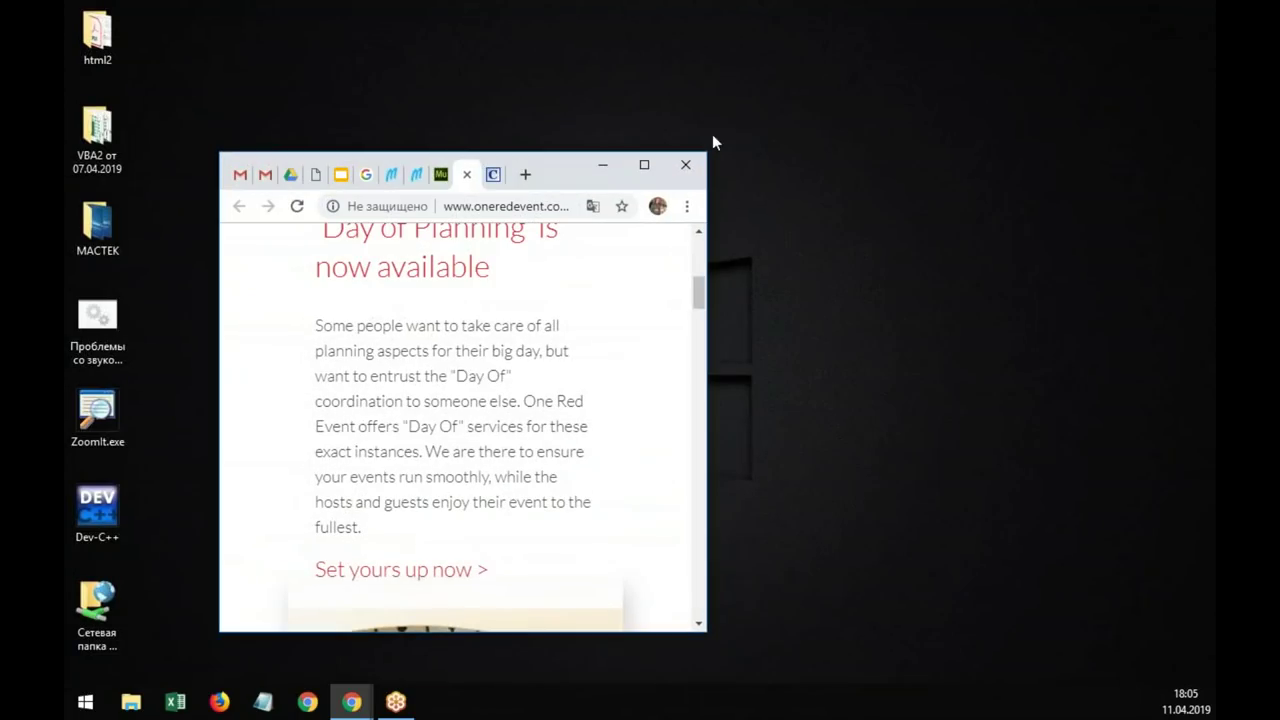
{"action": "left_click_drag", "start_coordinate": [571, 174], "coordinate": [571, 77]}
{"action": "left_click_drag", "start_coordinate": [708, 266], "coordinate": [1014, 391]}
{"action": "left_click_drag", "start_coordinate": [1013, 537], "coordinate": [1116, 681]}
{"action": "left_click_drag", "start_coordinate": [978, 84], "coordinate": [859, 56]}
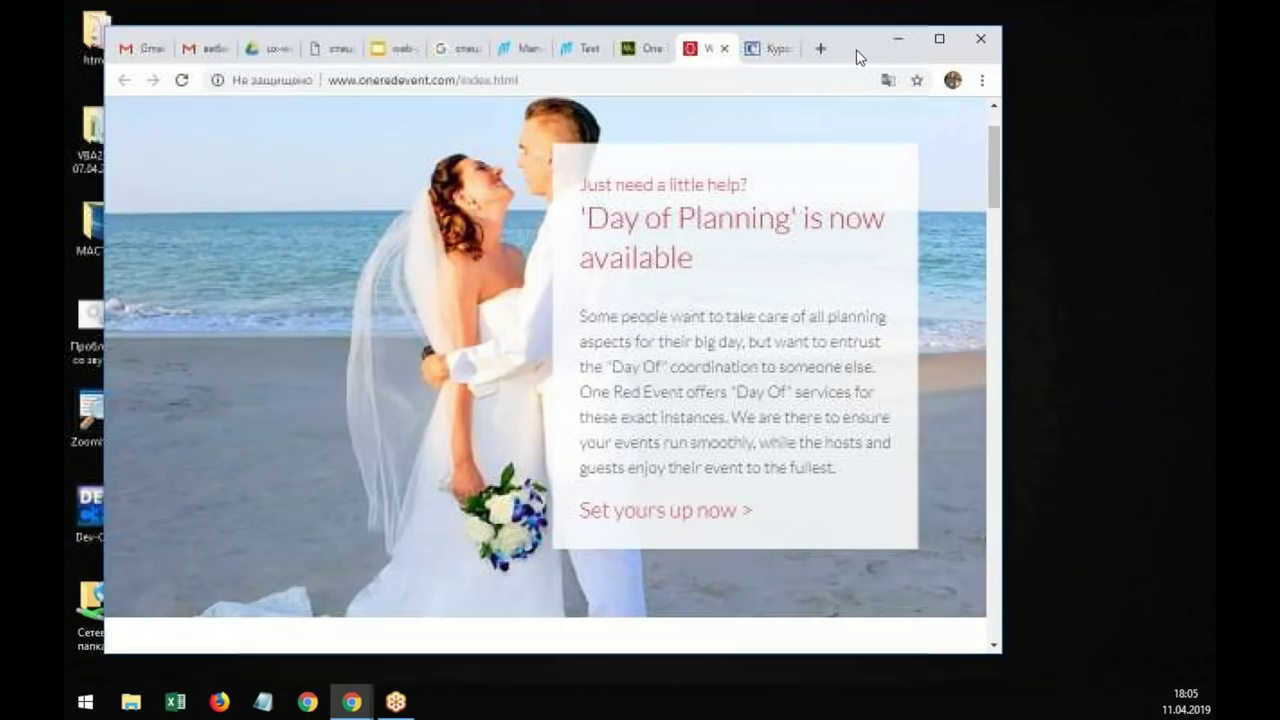
{"action": "left_click_drag", "start_coordinate": [998, 313], "coordinate": [750, 411]}
{"action": "left_click_drag", "start_coordinate": [738, 201], "coordinate": [747, 128]}
{"action": "left_click_drag", "start_coordinate": [752, 212], "coordinate": [1185, 188]}
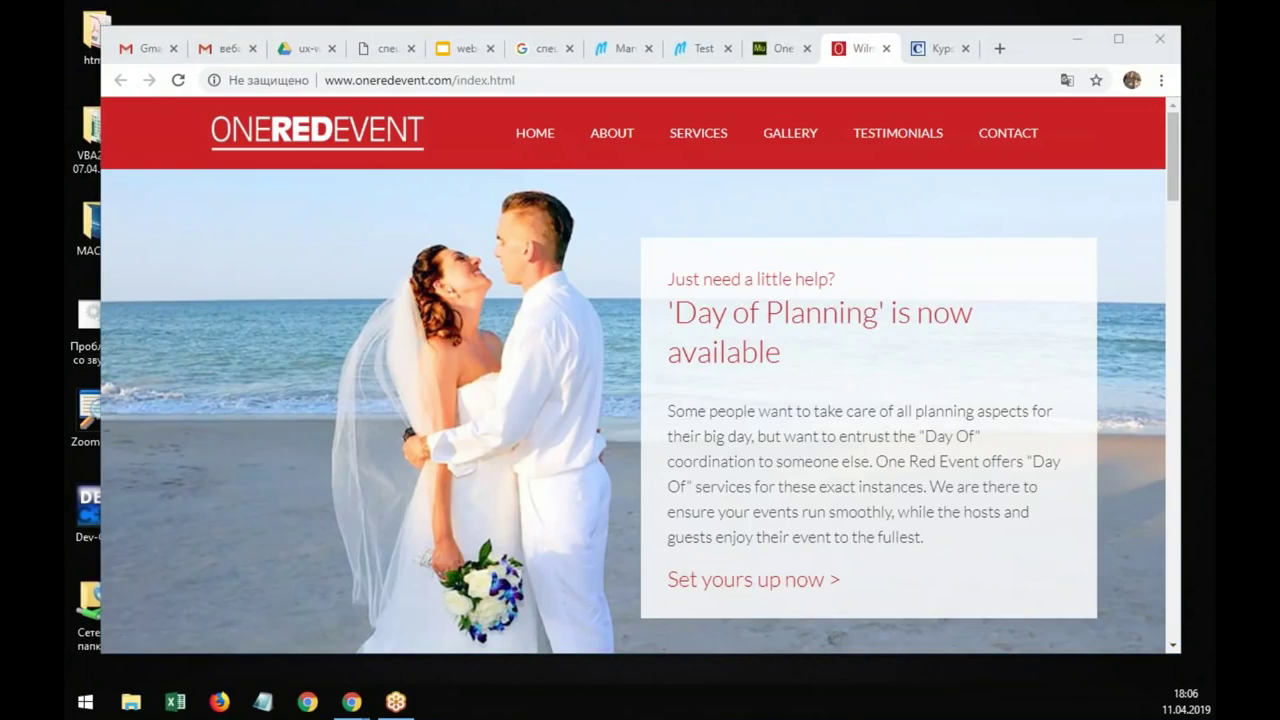
Step: Examine how the One Red Event page sections are laid out in the resized window, down to About One Red Event
{"action": "scroll", "coordinate": [774, 600], "scroll_direction": "down", "scroll_amount": 5}
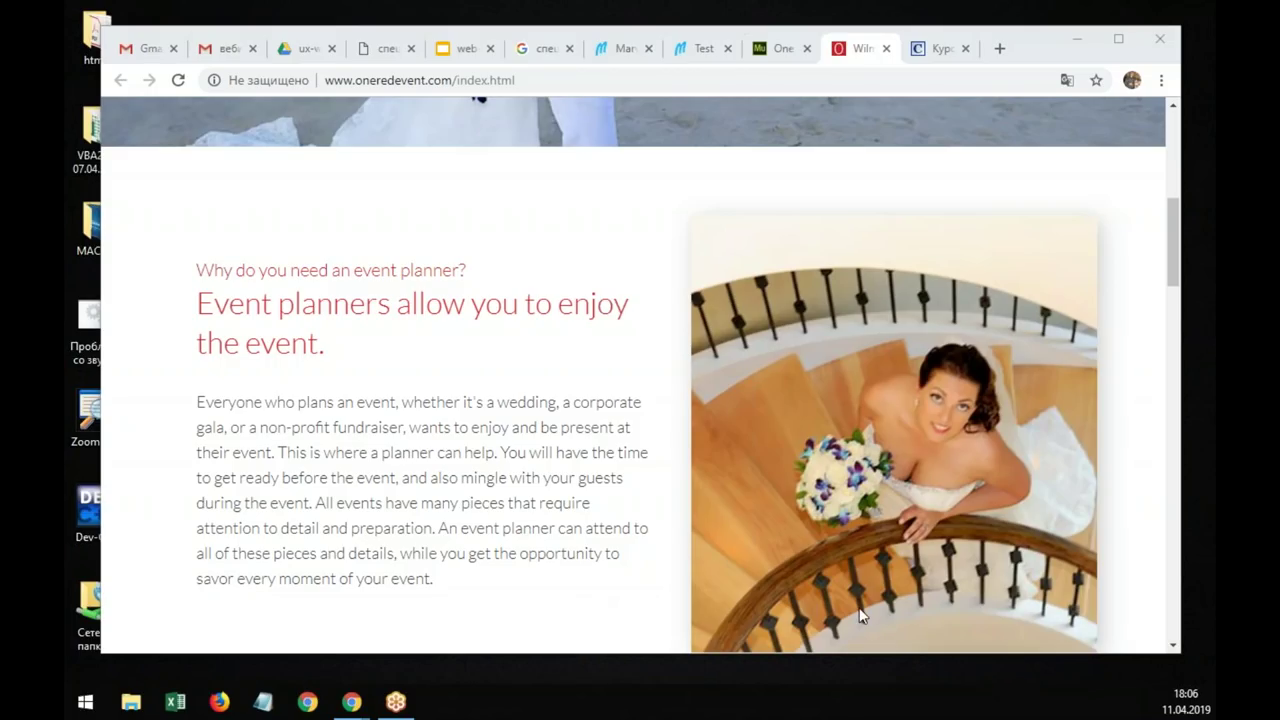
{"action": "scroll", "coordinate": [805, 595], "scroll_direction": "up", "scroll_amount": 4}
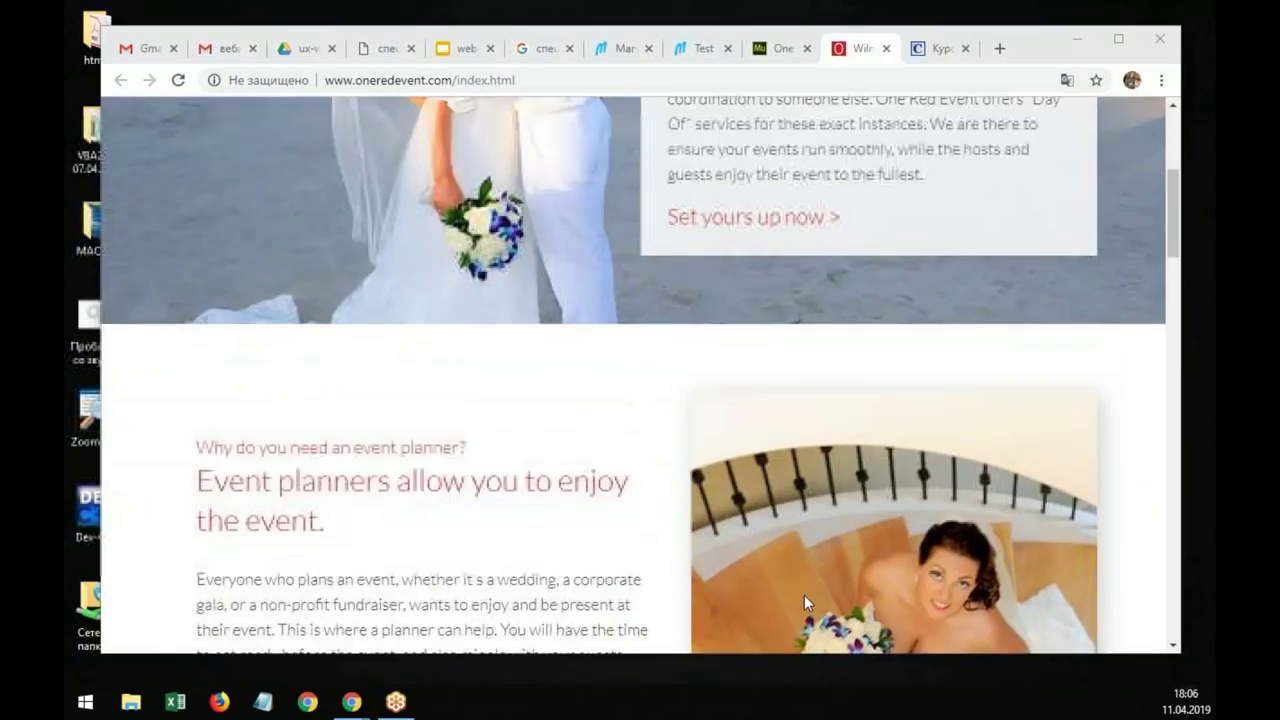
{"action": "scroll", "coordinate": [808, 601], "scroll_direction": "up", "scroll_amount": 2}
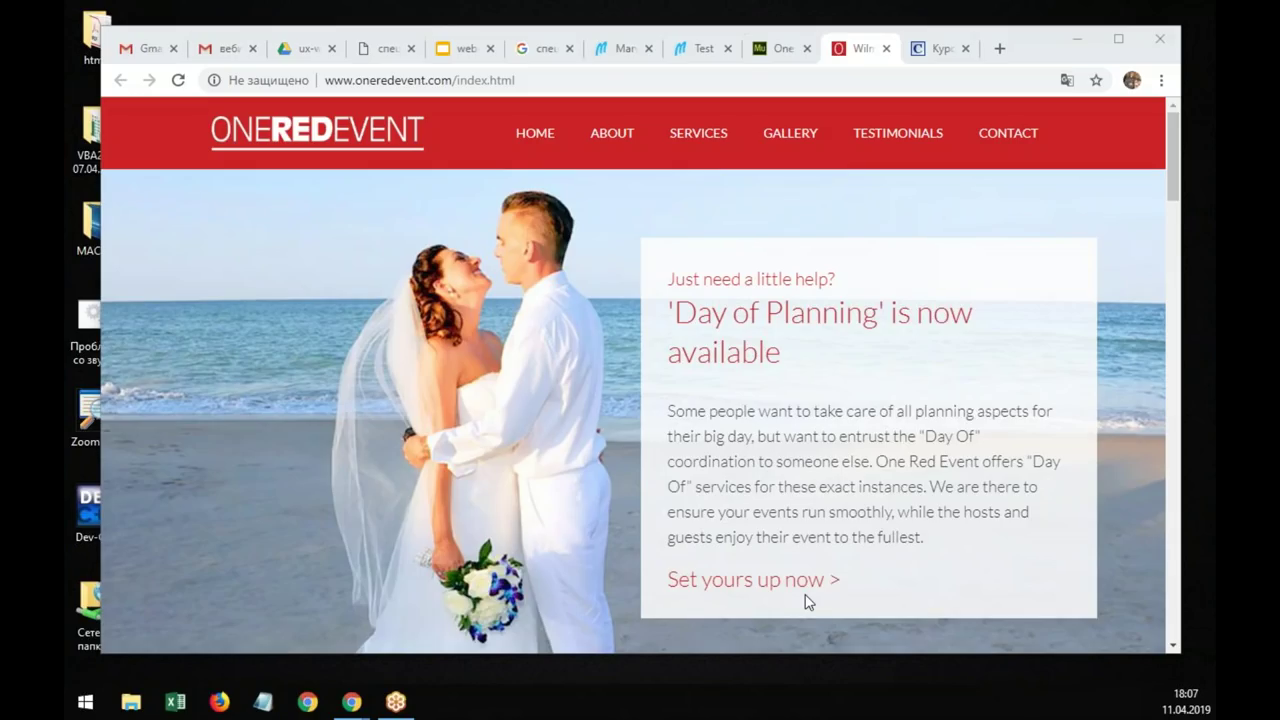
{"action": "scroll", "coordinate": [882, 392], "scroll_direction": "down", "scroll_amount": 3}
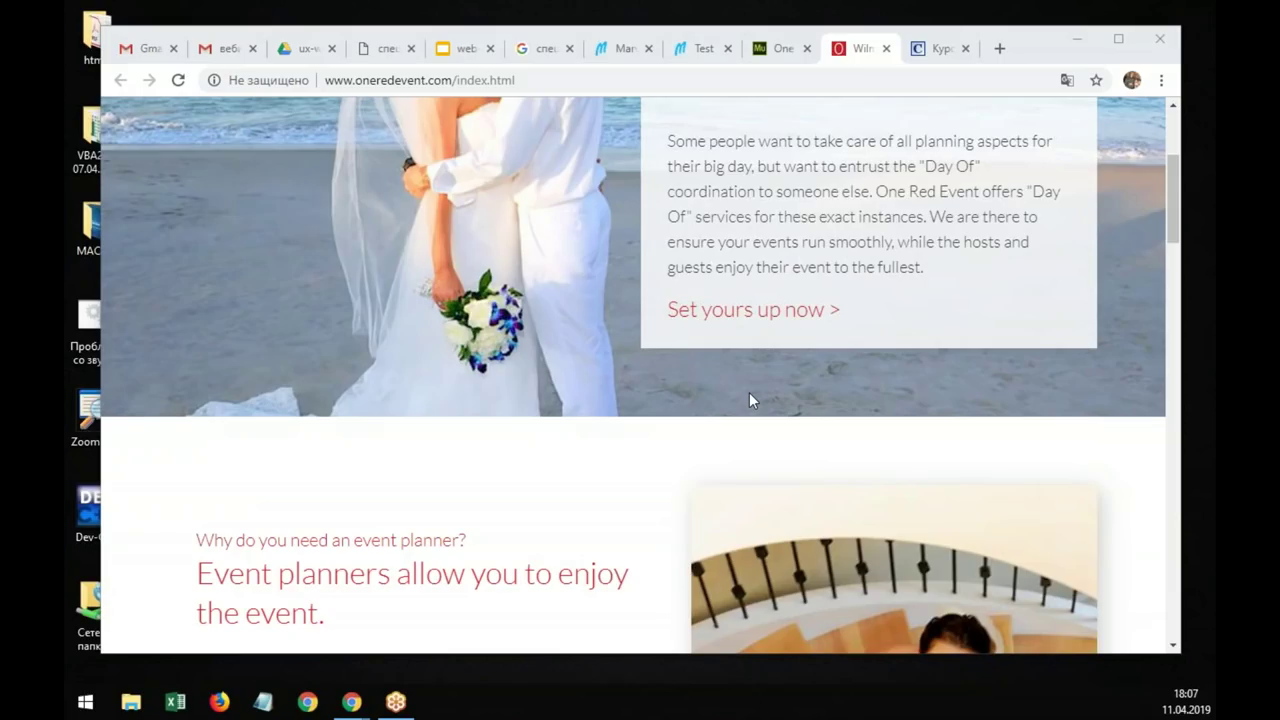
{"action": "scroll", "coordinate": [763, 372], "scroll_direction": "down", "scroll_amount": 2}
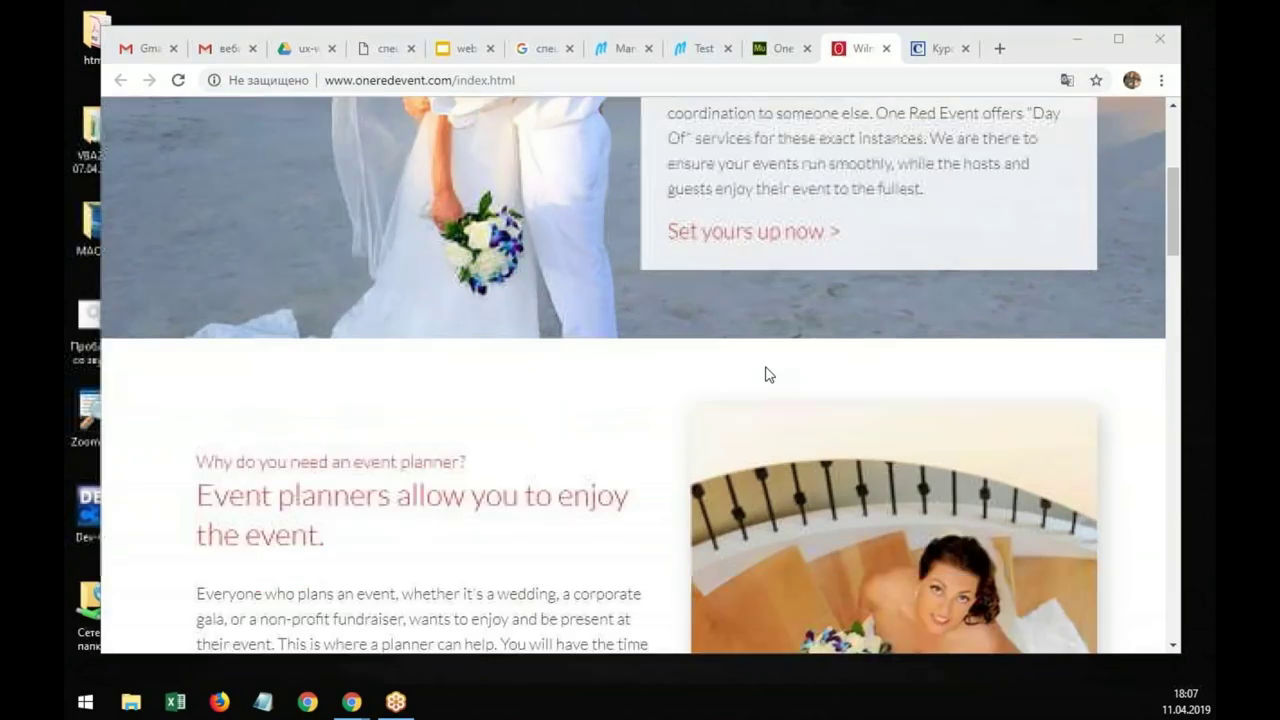
{"action": "scroll", "coordinate": [765, 373], "scroll_direction": "down", "scroll_amount": 1}
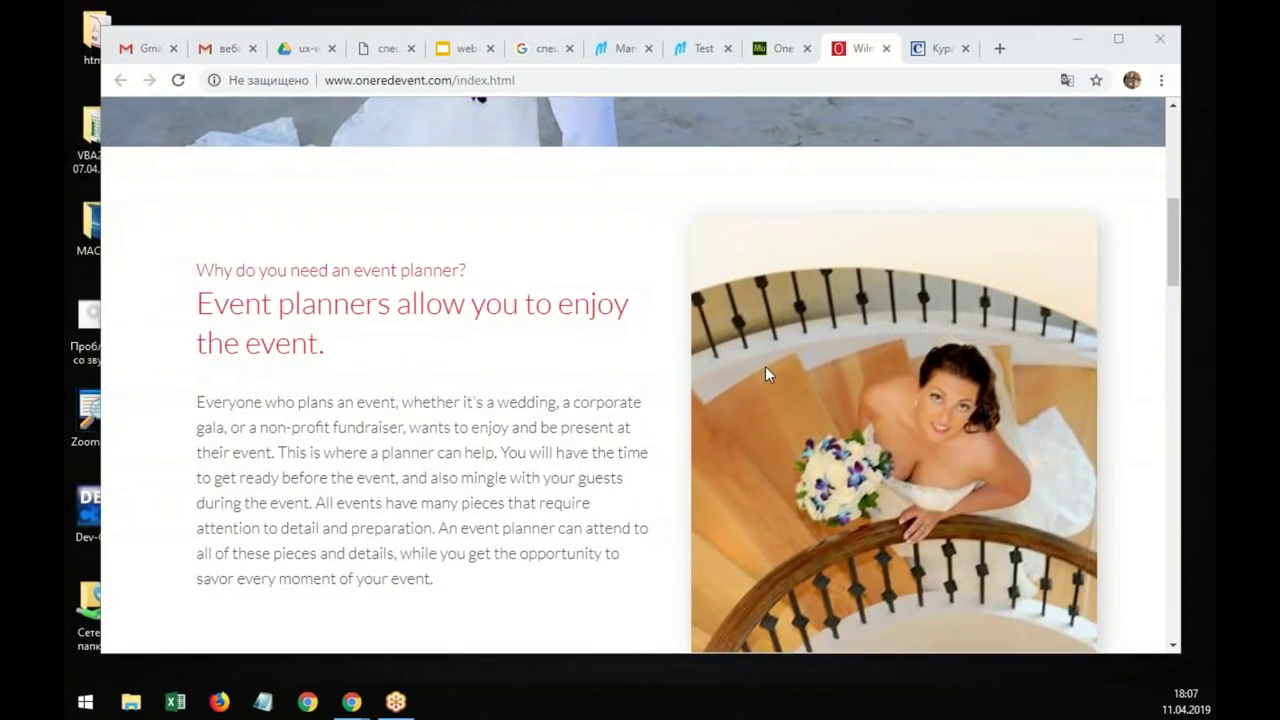
{"action": "scroll", "coordinate": [765, 374], "scroll_direction": "down", "scroll_amount": 3}
{"action": "scroll", "coordinate": [765, 374], "scroll_direction": "down", "scroll_amount": 2}
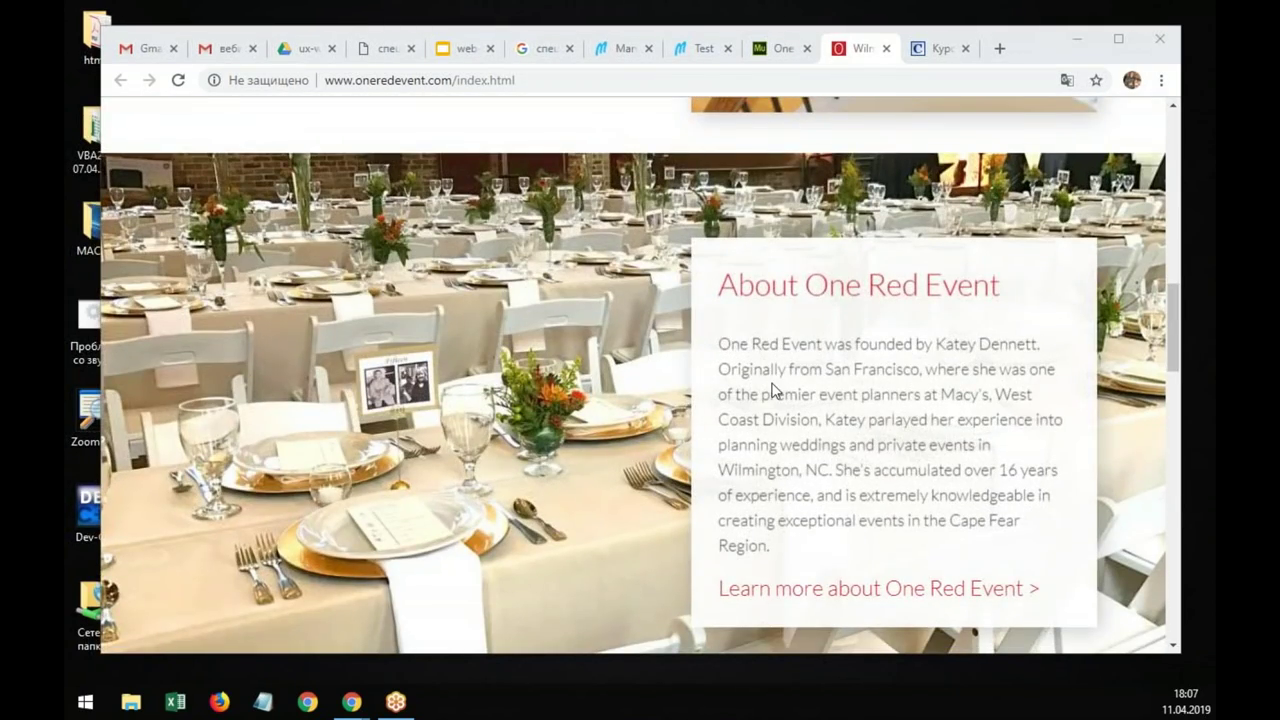
{"action": "scroll", "coordinate": [775, 385], "scroll_direction": "up", "scroll_amount": 3}
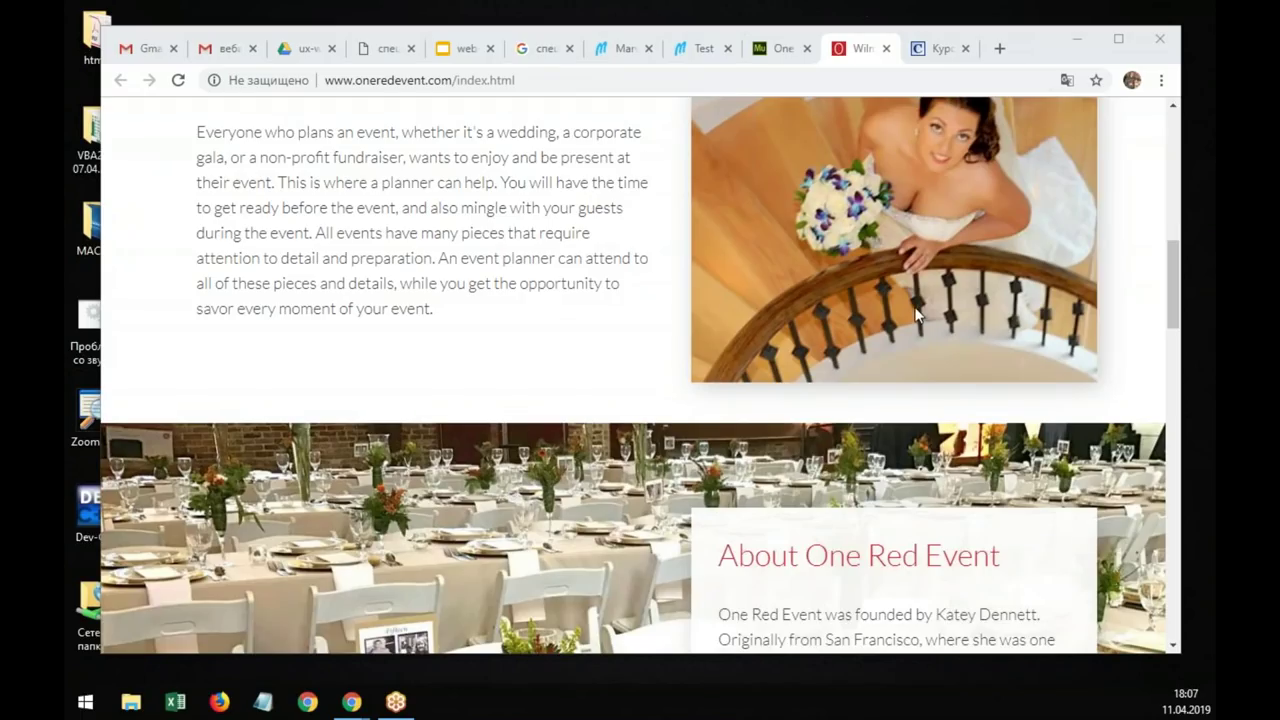
{"action": "scroll", "coordinate": [916, 314], "scroll_direction": "up", "scroll_amount": 6}
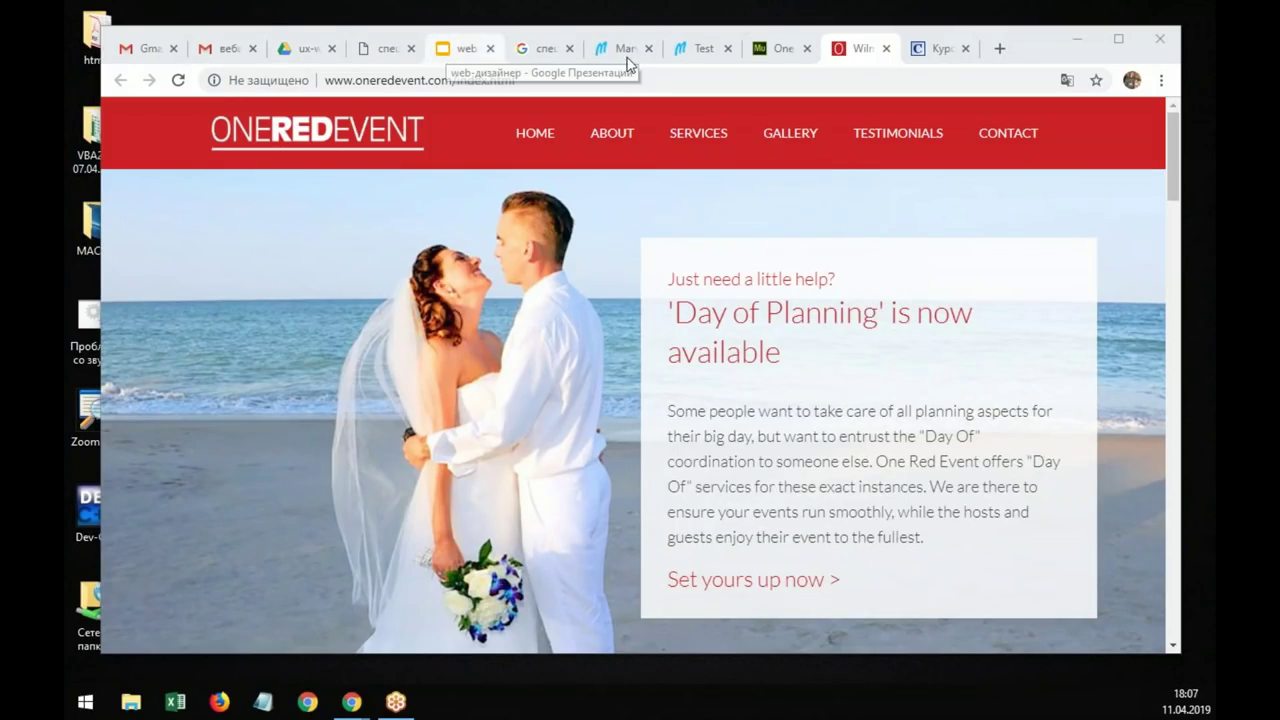
Step: Switch to the "web-дизайнер" presentation, show the Invision slide, and return to the Marvel slide
{"action": "left_click", "coordinate": [465, 49]}
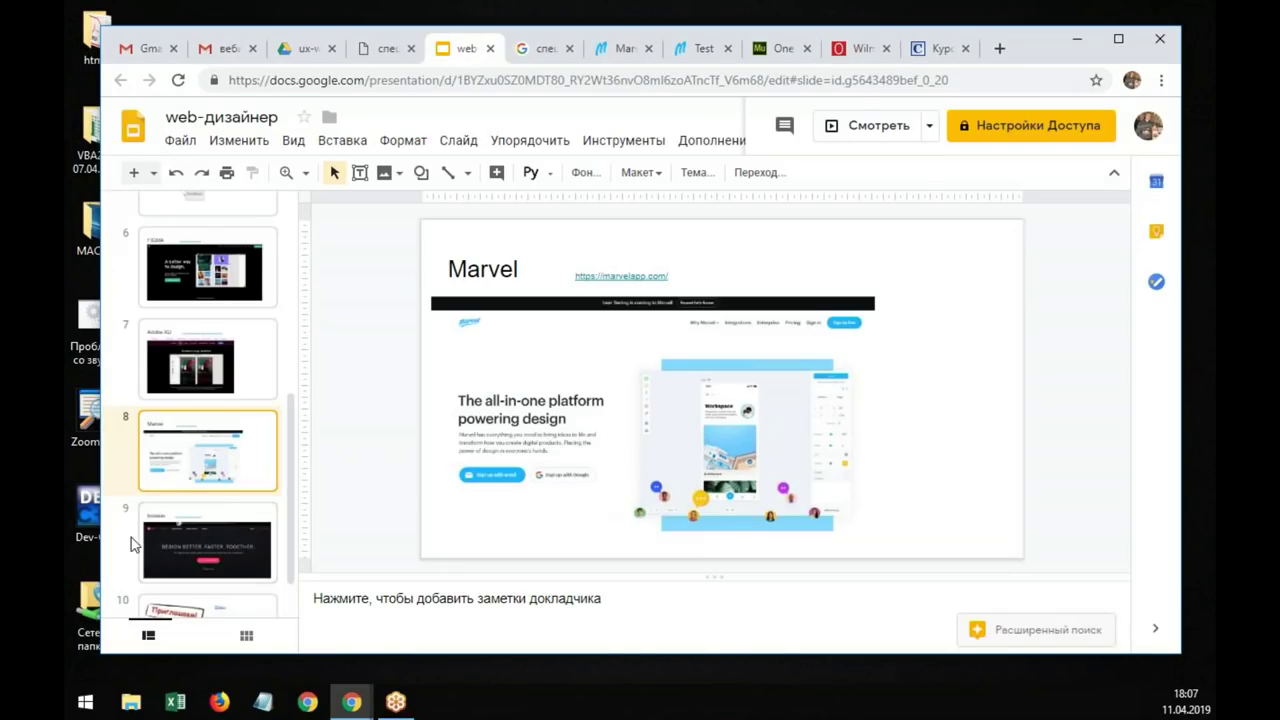
{"action": "scroll", "coordinate": [238, 455], "scroll_direction": "down", "scroll_amount": 1}
{"action": "left_click", "coordinate": [220, 483]}
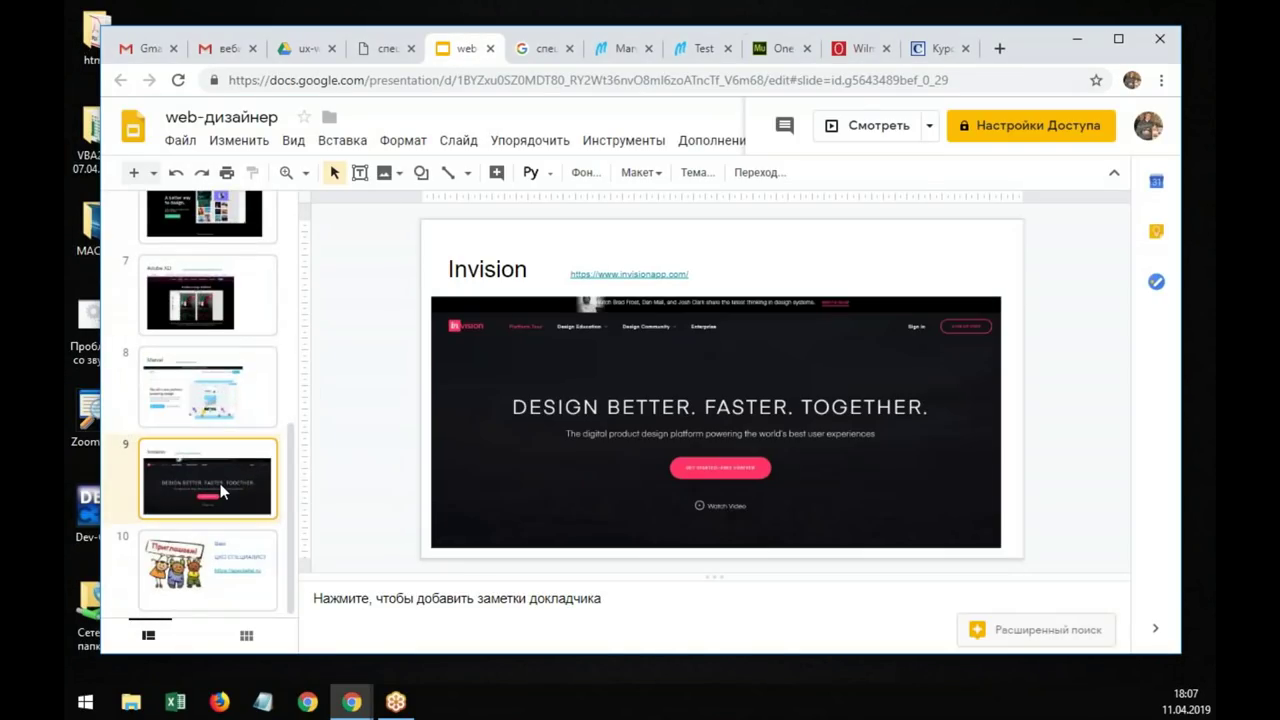
{"action": "left_click", "coordinate": [234, 400]}
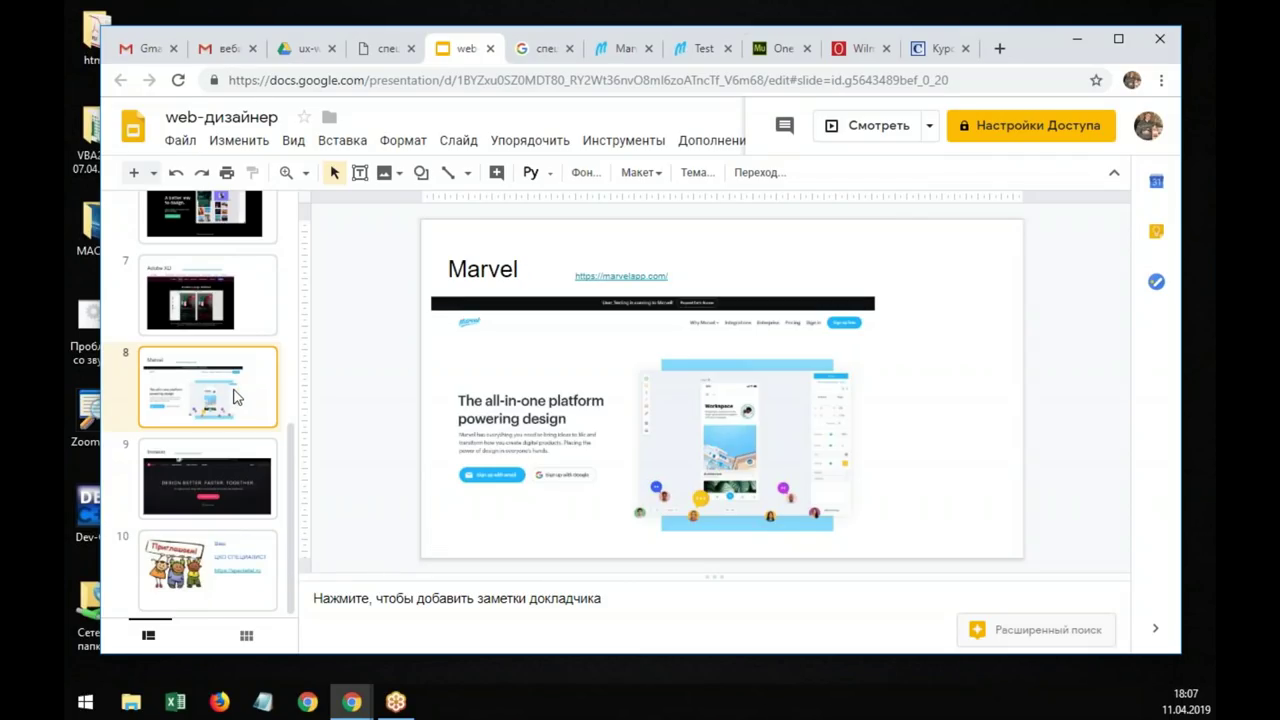